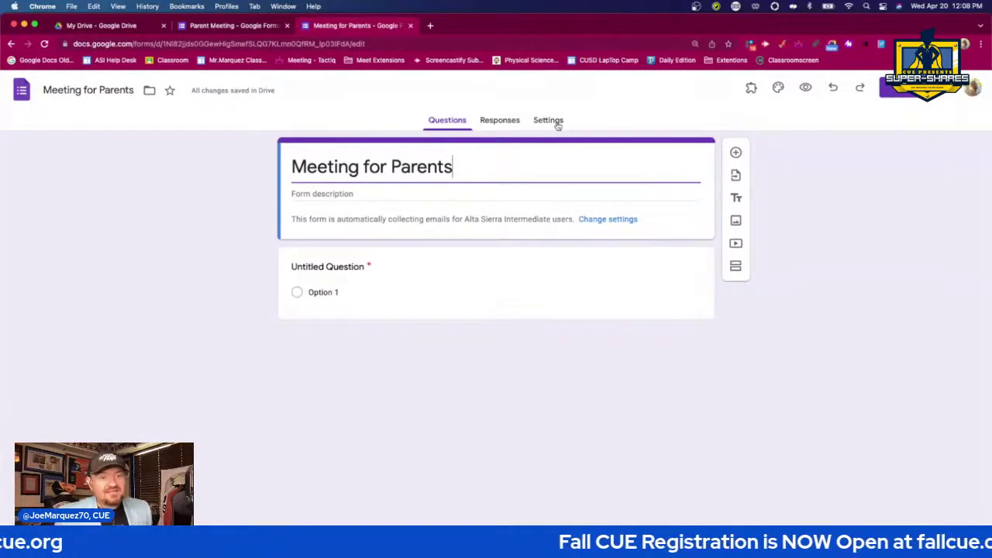
- Turn off the form's response restriction to users in Alta Sierra Intermediate and its trusted organizations
{"action": "left_click", "coordinate": [558, 126]}
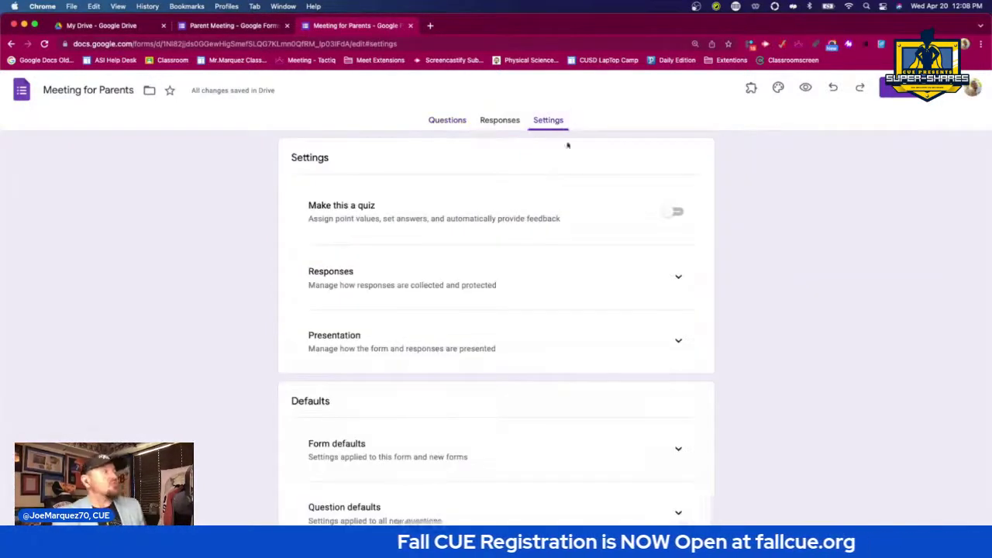
{"action": "left_click", "coordinate": [679, 281]}
{"action": "scroll", "coordinate": [572, 266], "scroll_direction": "down", "scroll_amount": 3}
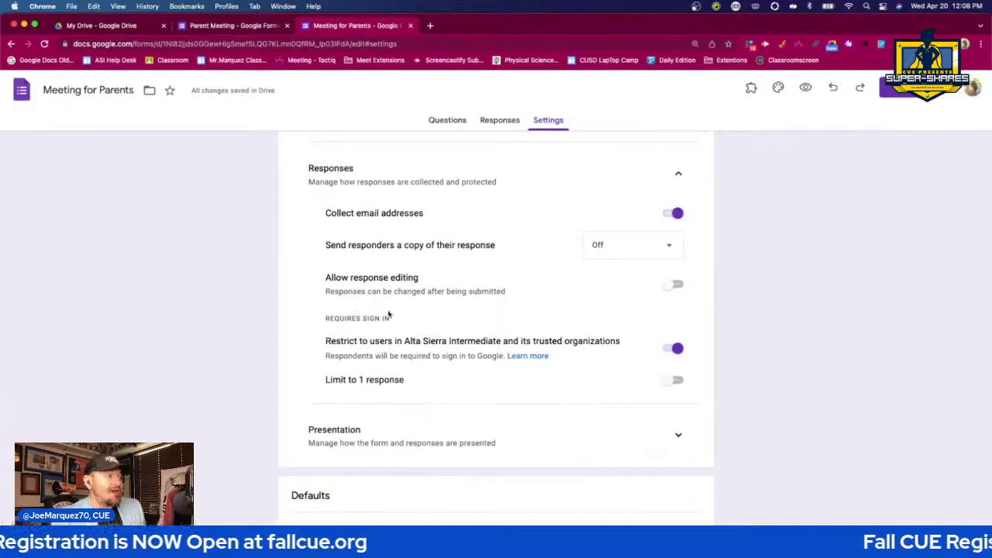
{"action": "left_click", "coordinate": [674, 351]}
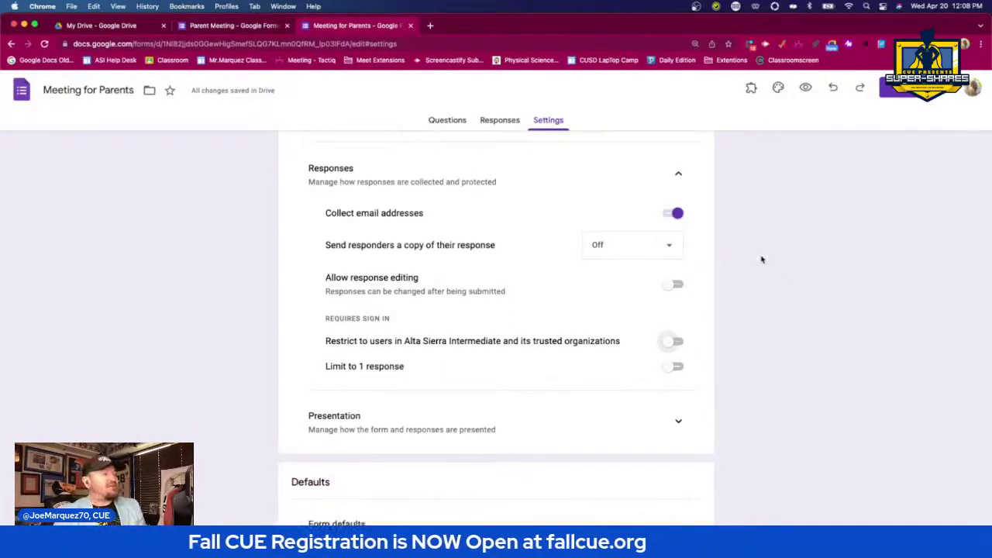
{"action": "scroll", "coordinate": [762, 260], "scroll_direction": "down", "scroll_amount": 3}
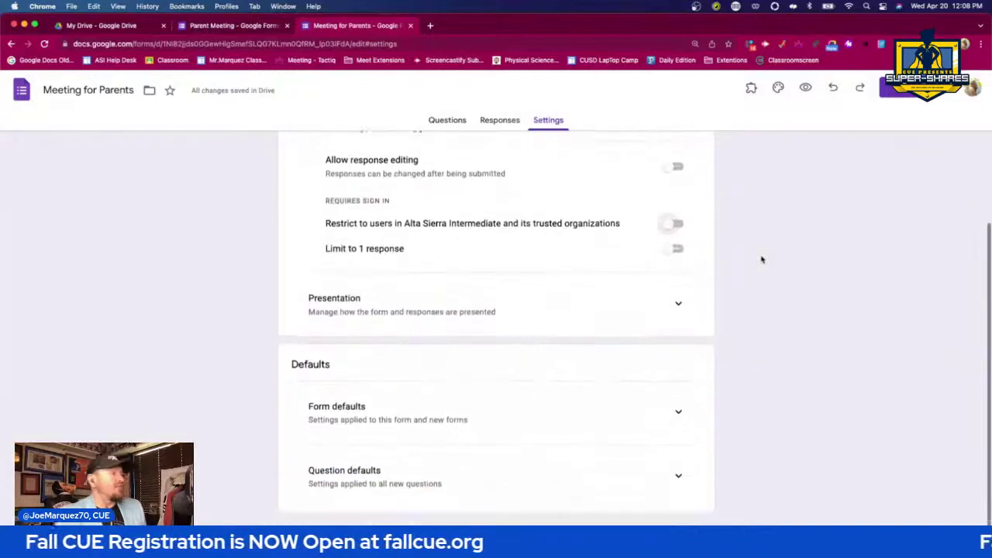
{"action": "scroll", "coordinate": [818, 250], "scroll_direction": "up", "scroll_amount": 5}
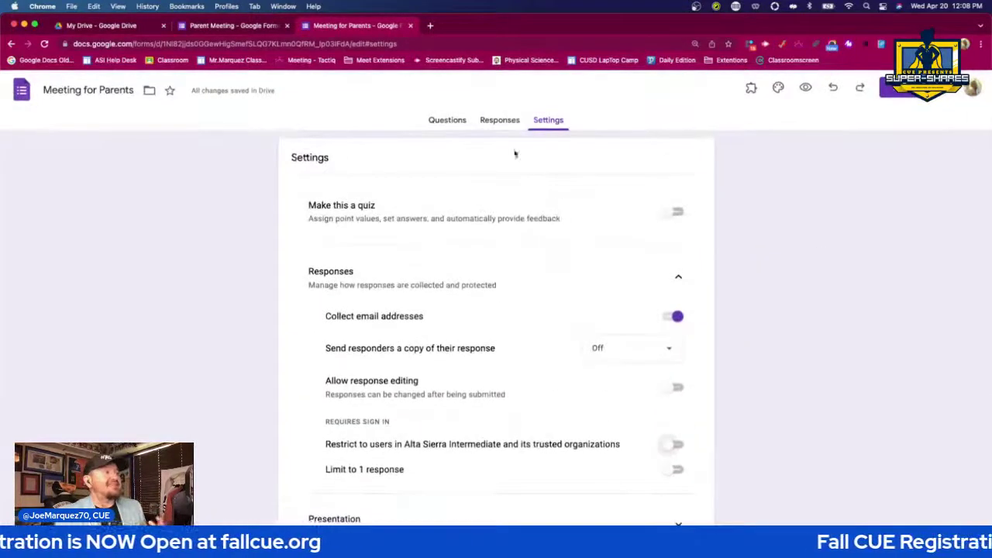
- Return to the form's questions and title the untitled question "First Name"
{"action": "left_click", "coordinate": [501, 120]}
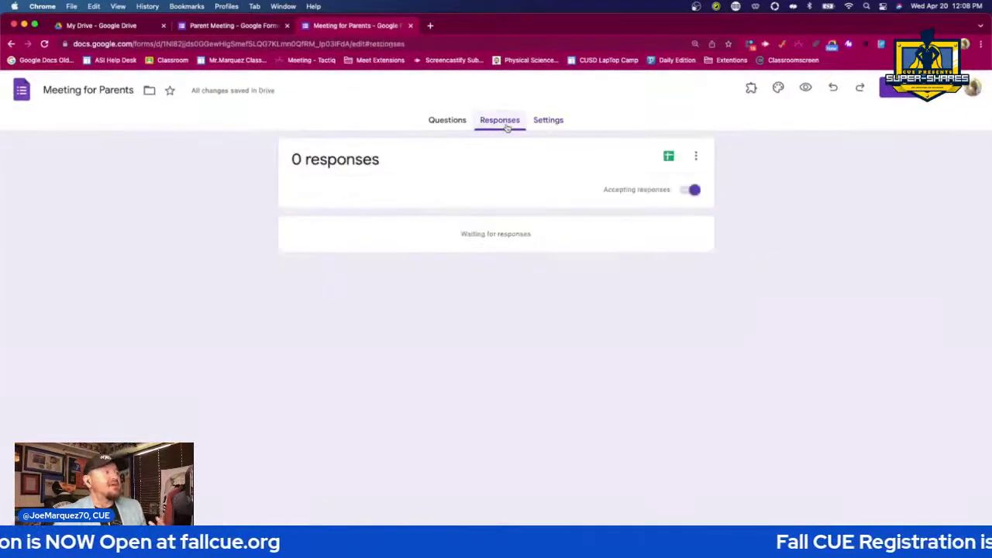
{"action": "left_click", "coordinate": [450, 121]}
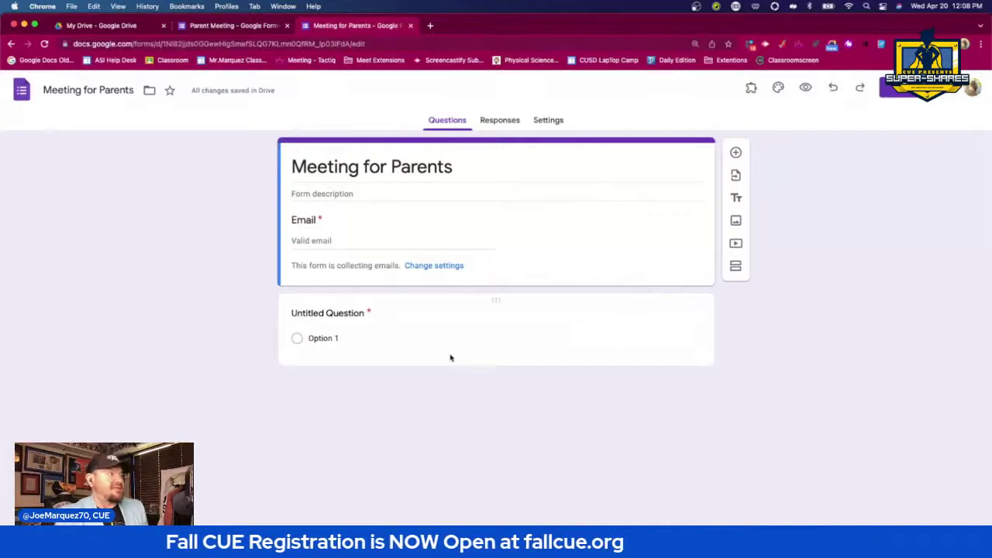
{"action": "left_click", "coordinate": [351, 315]}
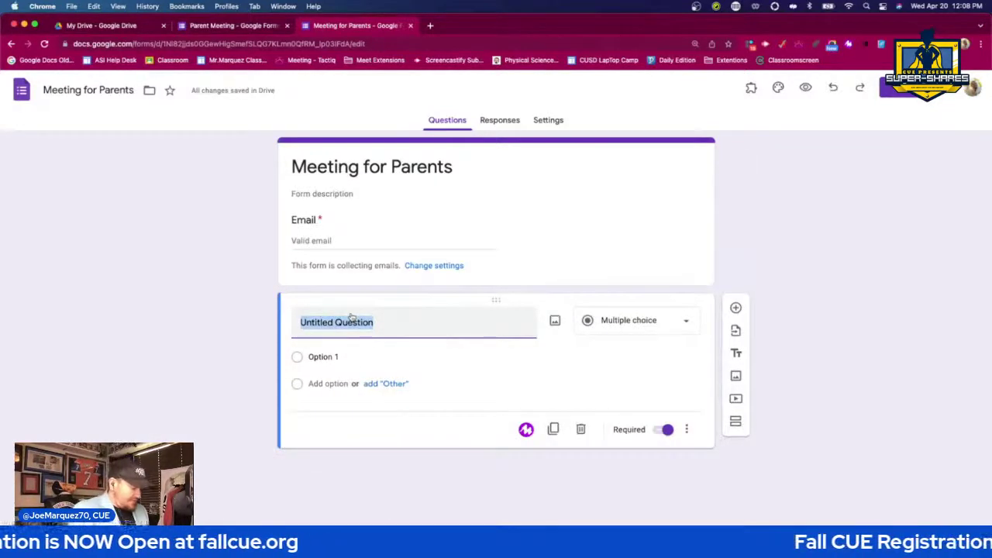
{"action": "type", "text": "First Name"}
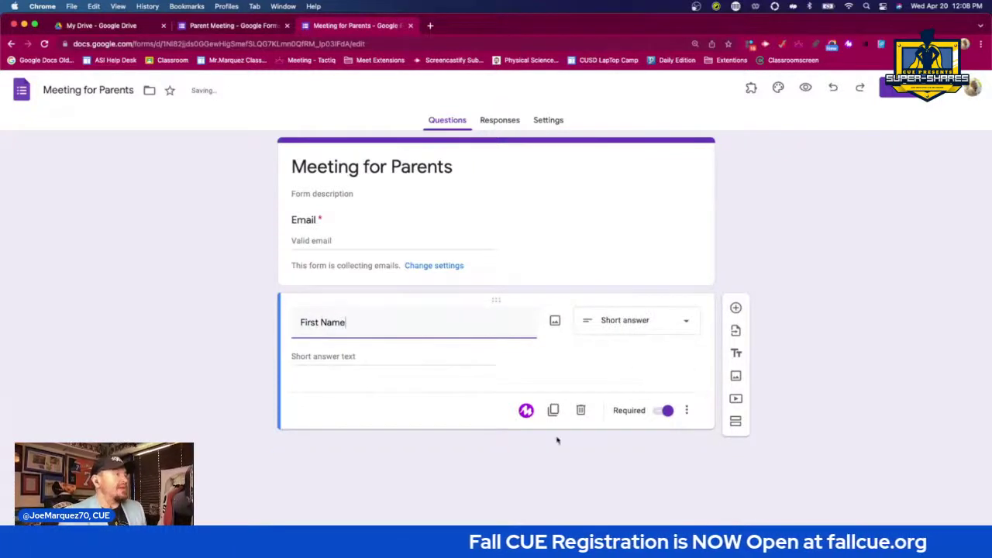
- Duplicate the First Name question and retitle the copy "Last Name"
{"action": "left_click", "coordinate": [553, 410]}
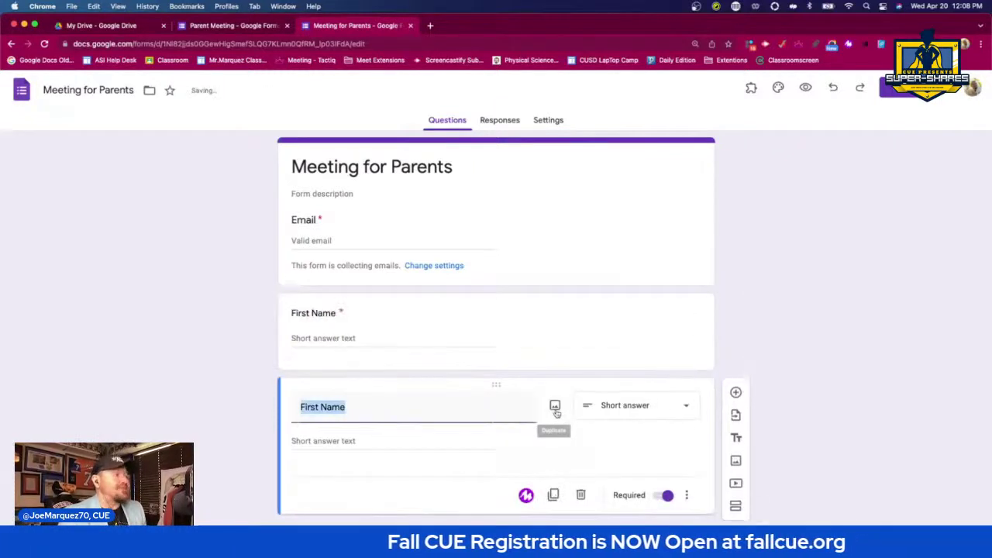
{"action": "left_click", "coordinate": [318, 412]}
{"action": "key", "text": "BackSpace"}
{"action": "key", "text": "BackSpace"}
{"action": "key", "text": "BackSpace"}
{"action": "key", "text": "BackSpace"}
{"action": "key", "text": "BackSpace"}
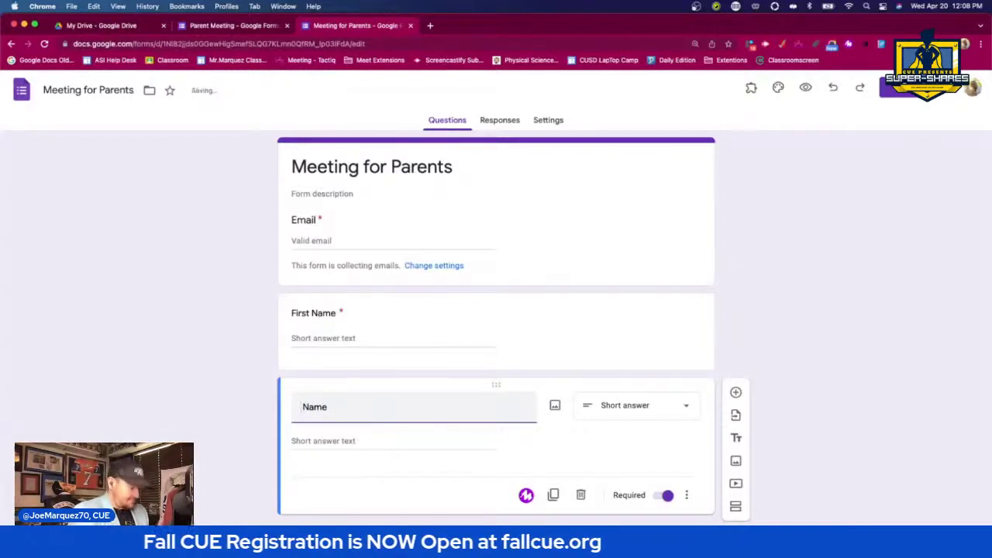
{"action": "type", "text": "Last"}
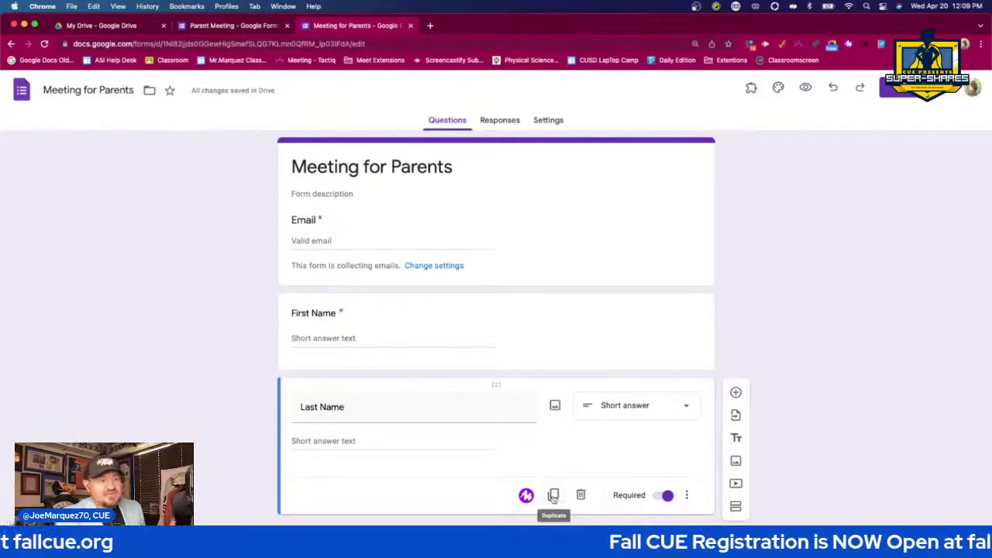
- Add a question titled "Phone Number" below the Last Name question
{"action": "left_click", "coordinate": [736, 392]}
{"action": "type", "text": "P"}
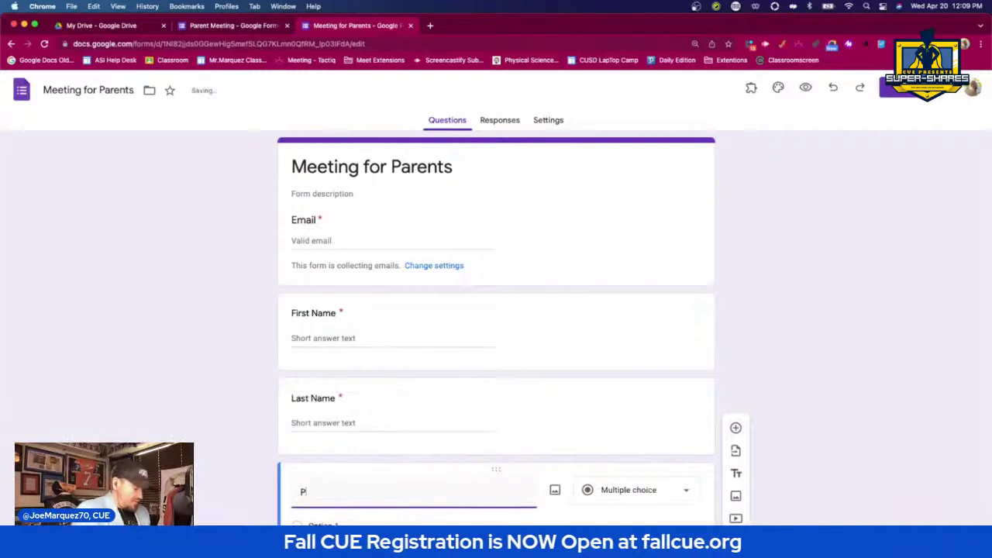
{"action": "type", "text": "hone Number"}
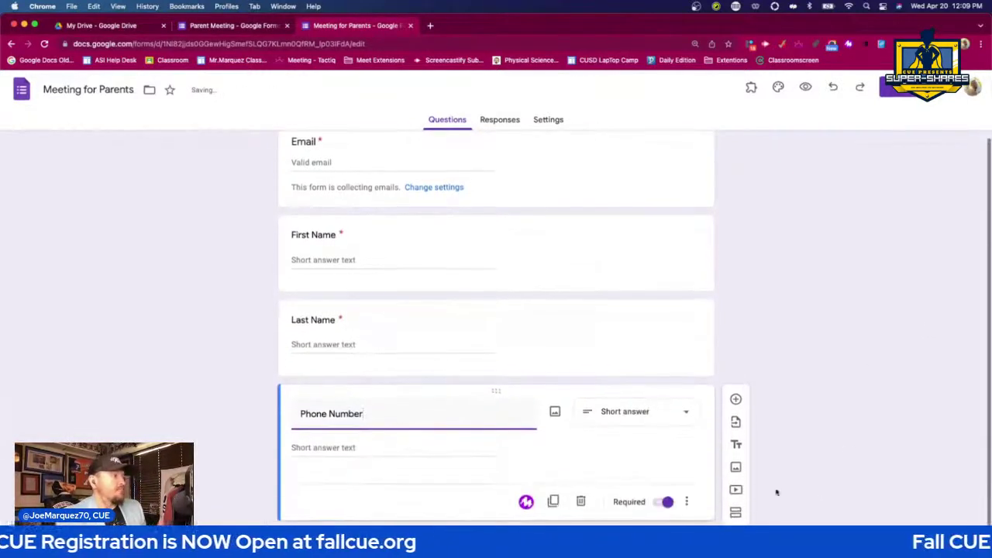
{"action": "left_click", "coordinate": [802, 353]}
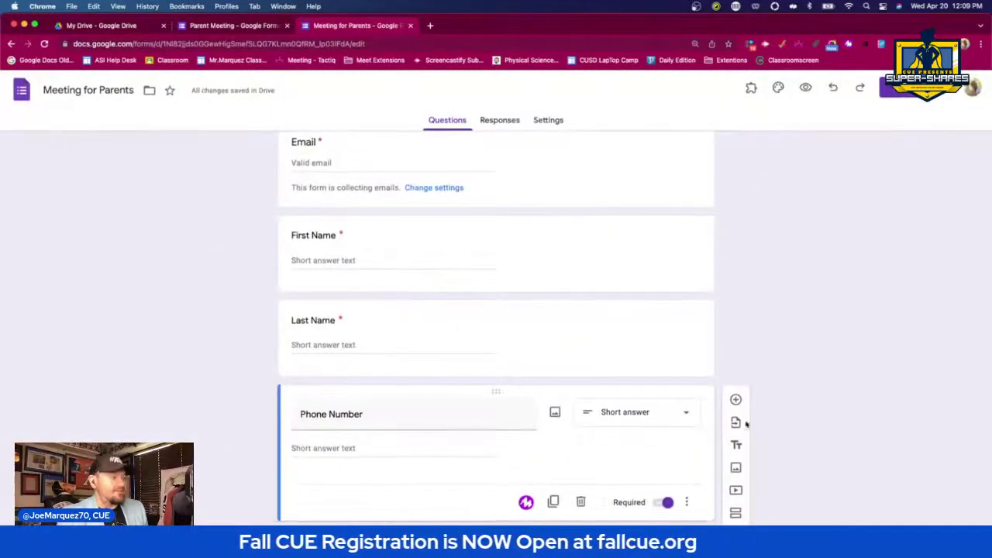
- Add a multiple choice question titled "What Day do you want to meet?" below Phone Number
{"action": "left_click", "coordinate": [736, 400]}
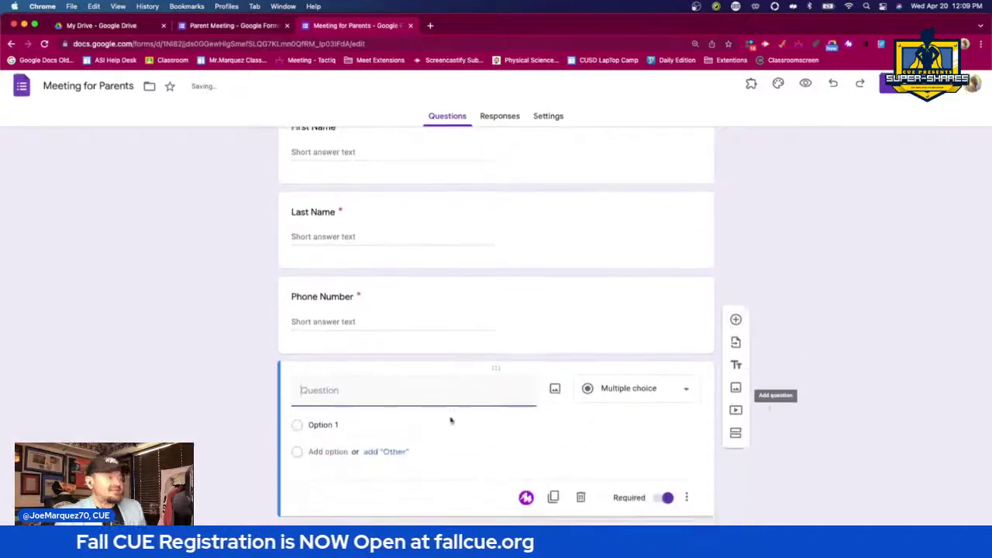
{"action": "type", "text": "Wh"}
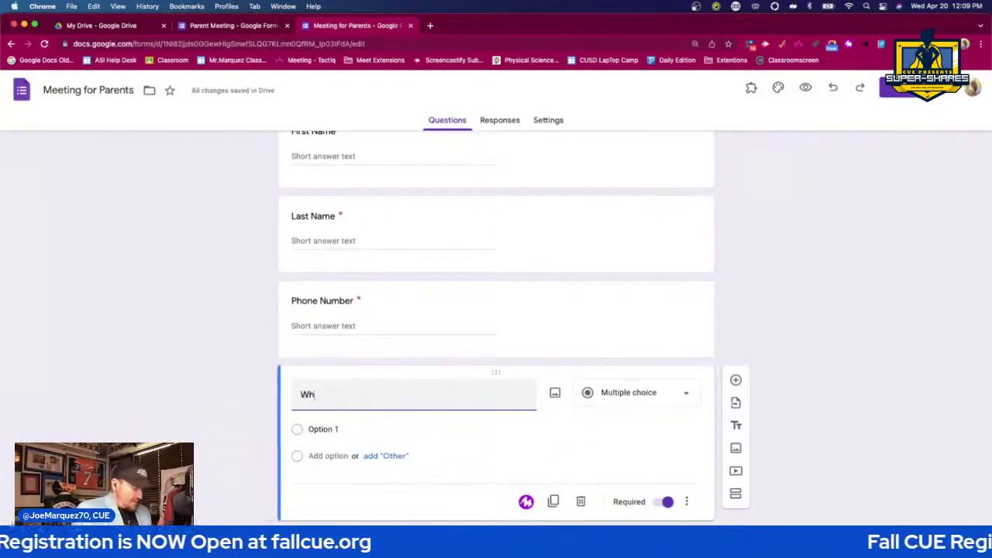
{"action": "type", "text": "at Day Do y"}
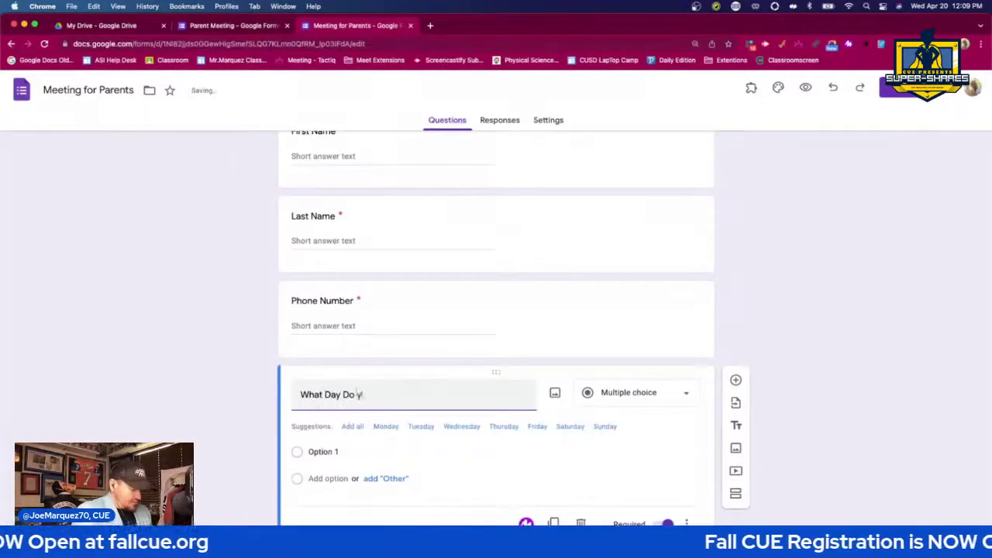
{"action": "key", "text": "BackSpace"}
{"action": "type", "text": "do "}
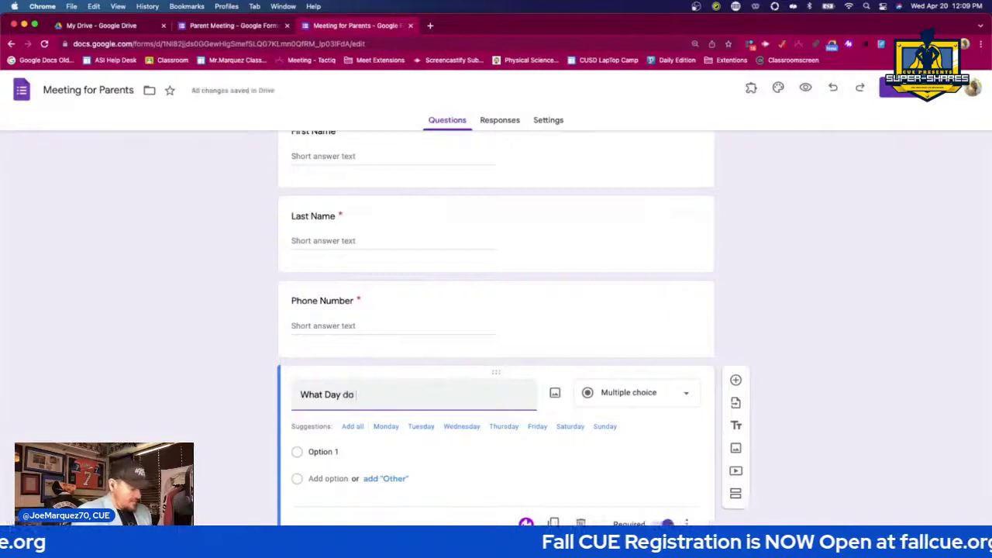
{"action": "type", "text": "you want to meet?"}
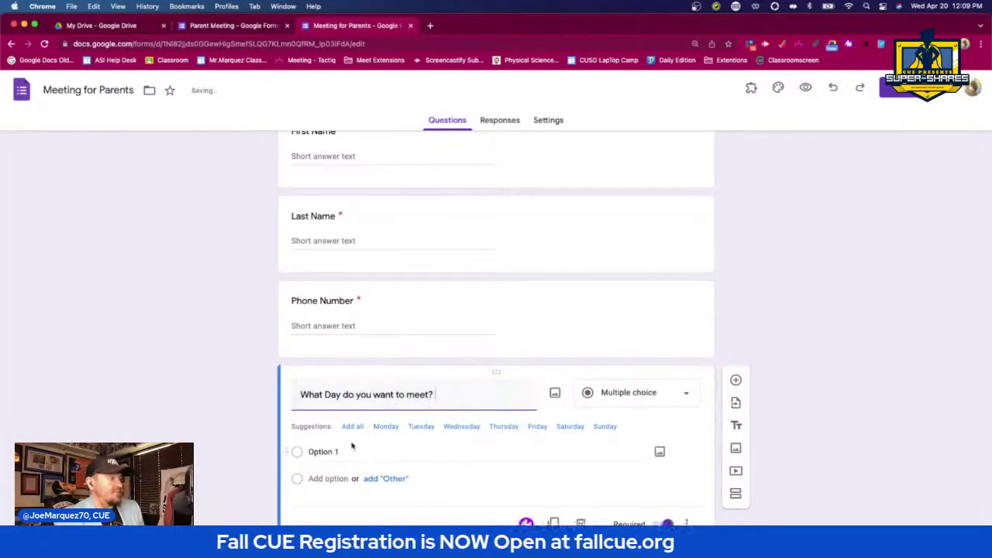
- Add the suggested weekdays Monday, Tuesday, Wednesday, Thursday and Friday as answer options to the meeting day question
{"action": "left_click", "coordinate": [388, 427]}
{"action": "left_click", "coordinate": [395, 429]}
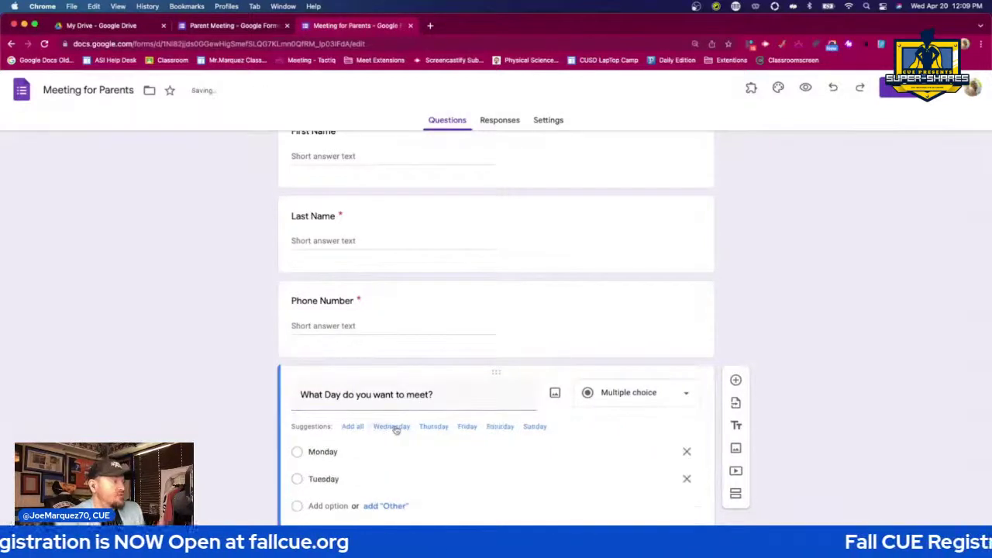
{"action": "left_click", "coordinate": [394, 428]}
{"action": "left_click", "coordinate": [395, 429]}
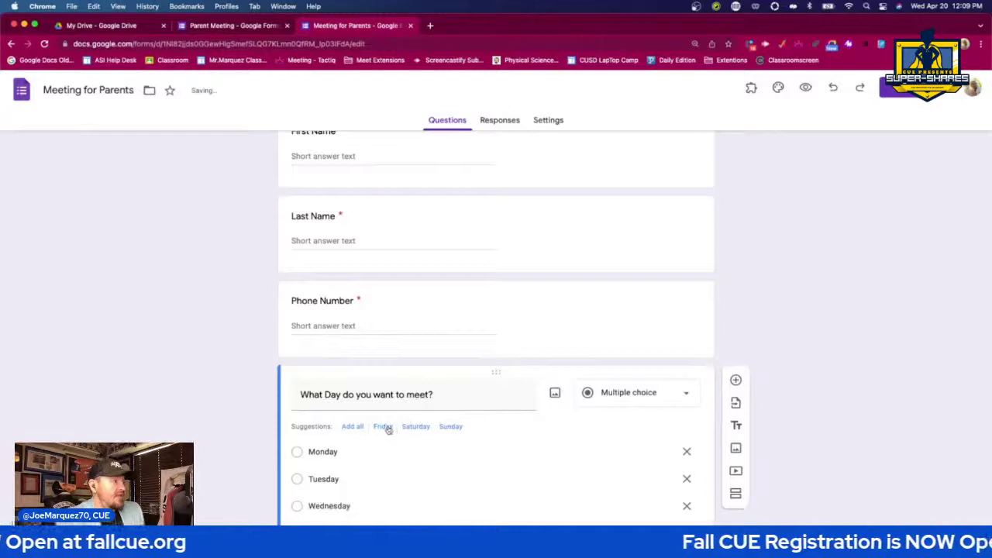
{"action": "left_click", "coordinate": [389, 427]}
{"action": "scroll", "coordinate": [807, 419], "scroll_direction": "down", "scroll_amount": 2}
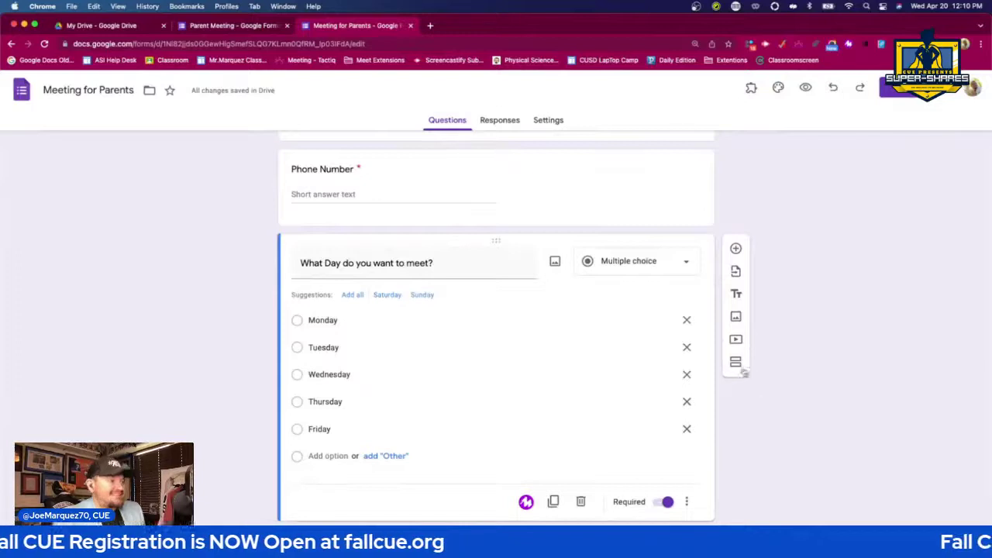
- Add a section after the meeting day question and title it "Monday Time Selection"
{"action": "scroll", "coordinate": [737, 364], "scroll_direction": "up", "scroll_amount": 5}
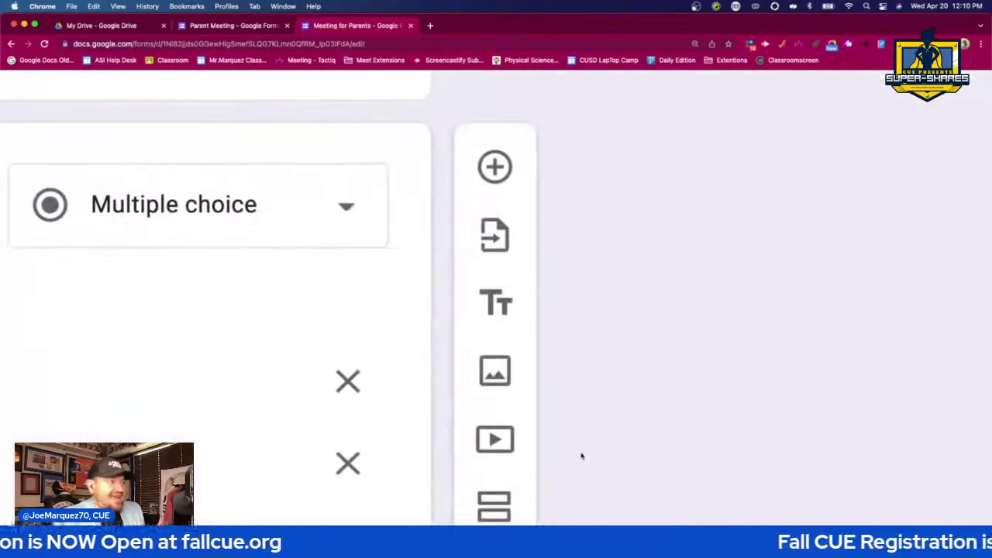
{"action": "scroll", "coordinate": [542, 419], "scroll_direction": "down", "scroll_amount": 2}
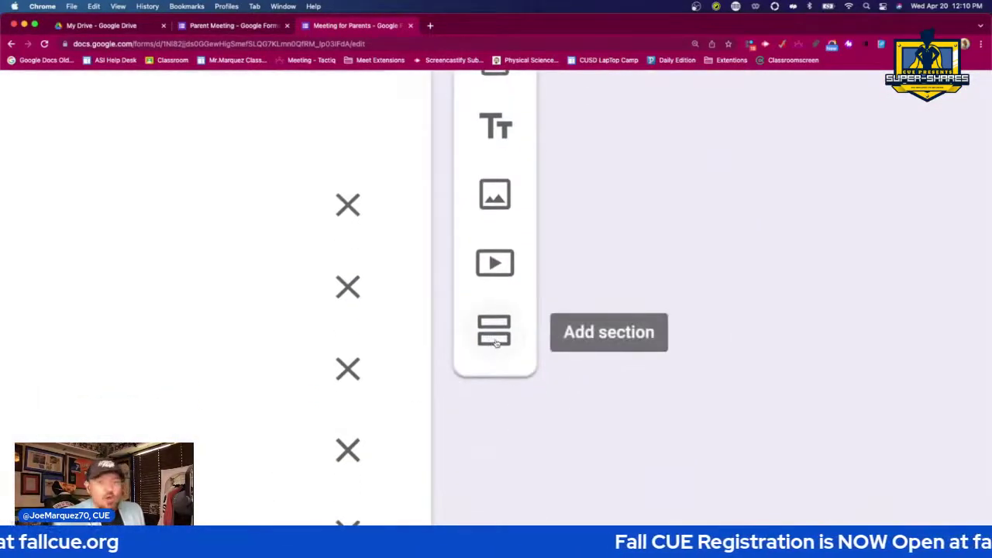
{"action": "left_click", "coordinate": [497, 348]}
{"action": "scroll", "coordinate": [501, 390], "scroll_direction": "down", "scroll_amount": 5}
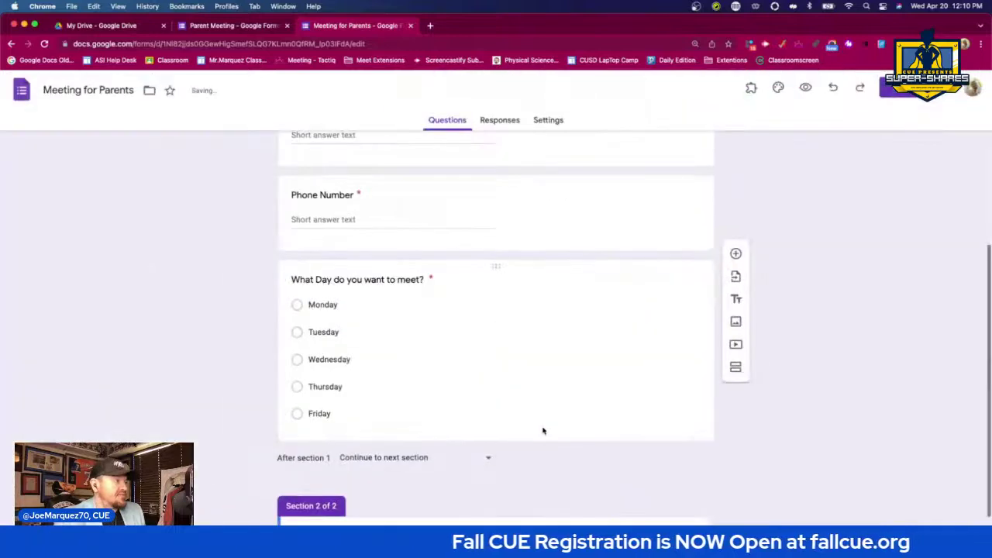
{"action": "left_click", "coordinate": [435, 469]}
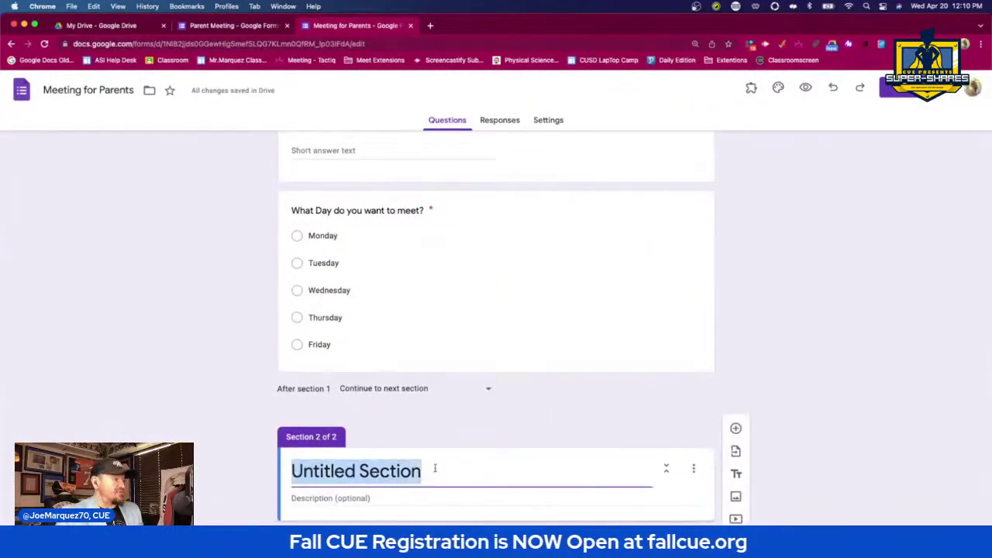
{"action": "type", "text": "Monda"}
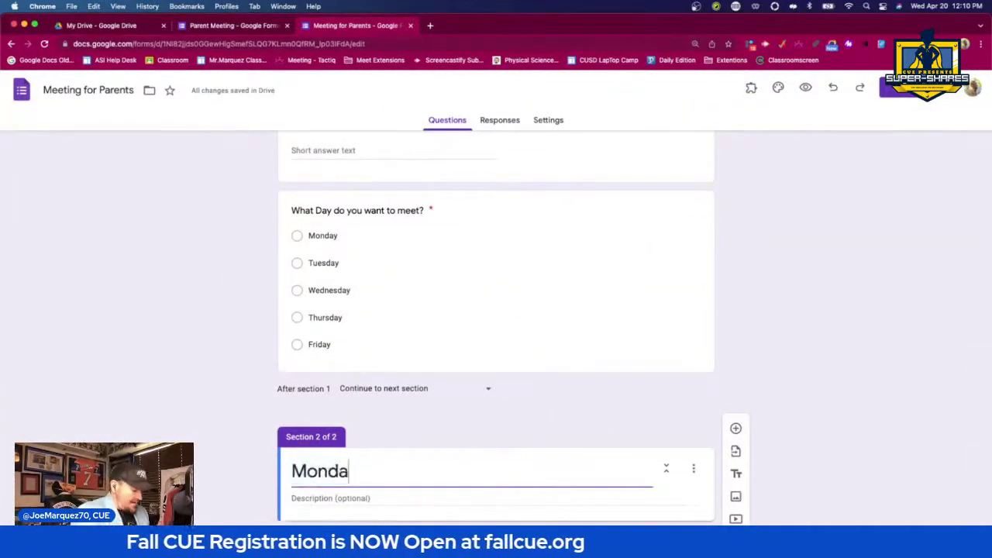
{"action": "type", "text": "y Time "}
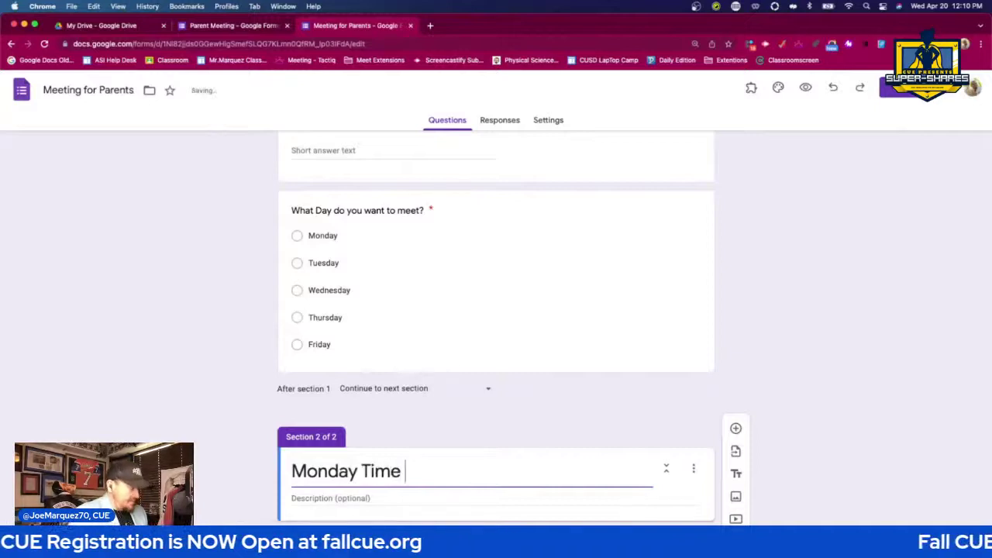
{"action": "type", "text": "Selection"}
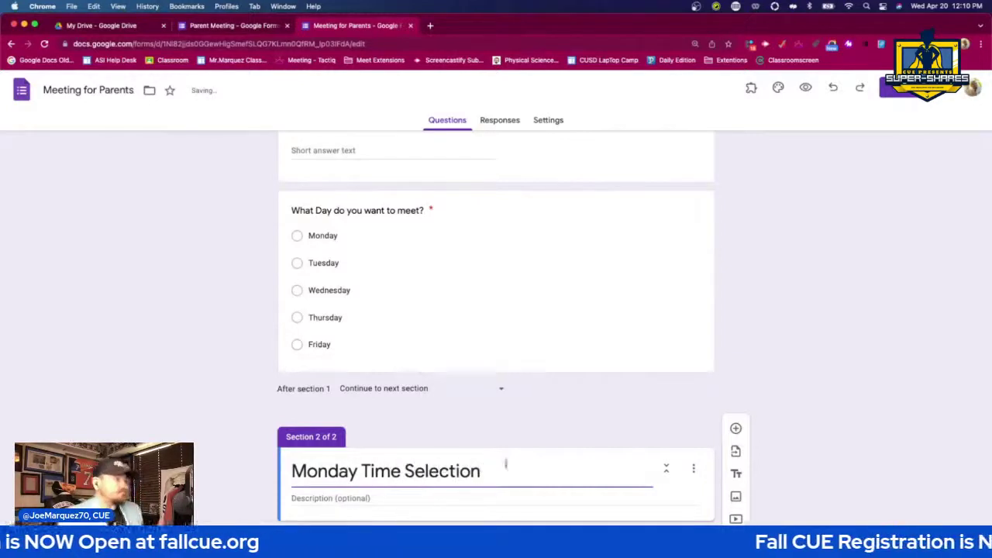
- Enter "Please select....." as the description of the Monday Time Selection section
{"action": "left_click", "coordinate": [871, 405]}
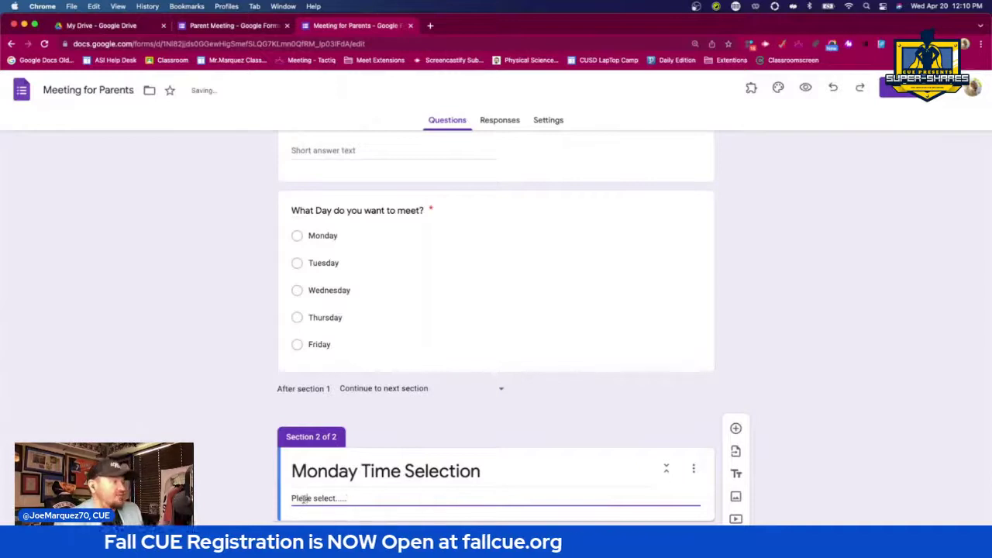
{"action": "type", "text": "a"}
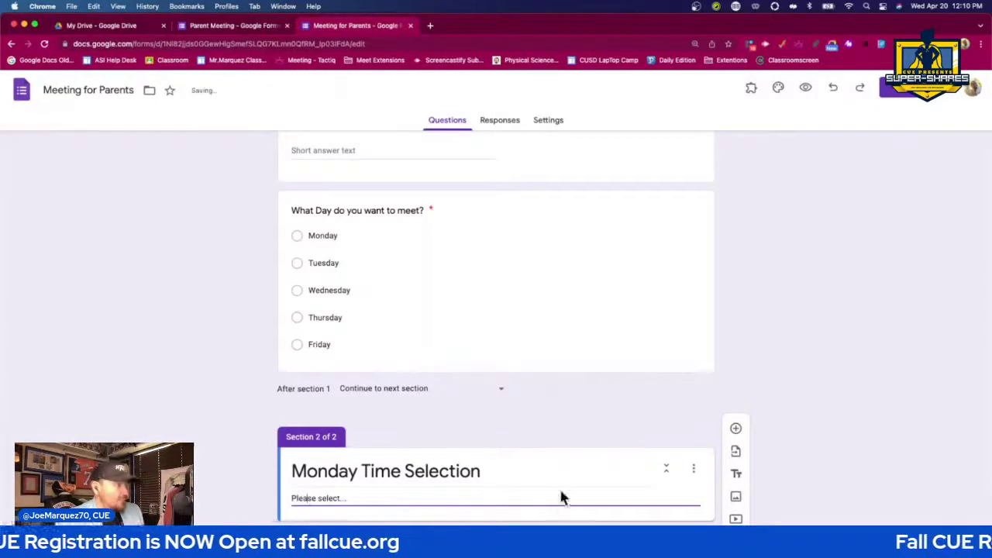
{"action": "left_click", "coordinate": [857, 452]}
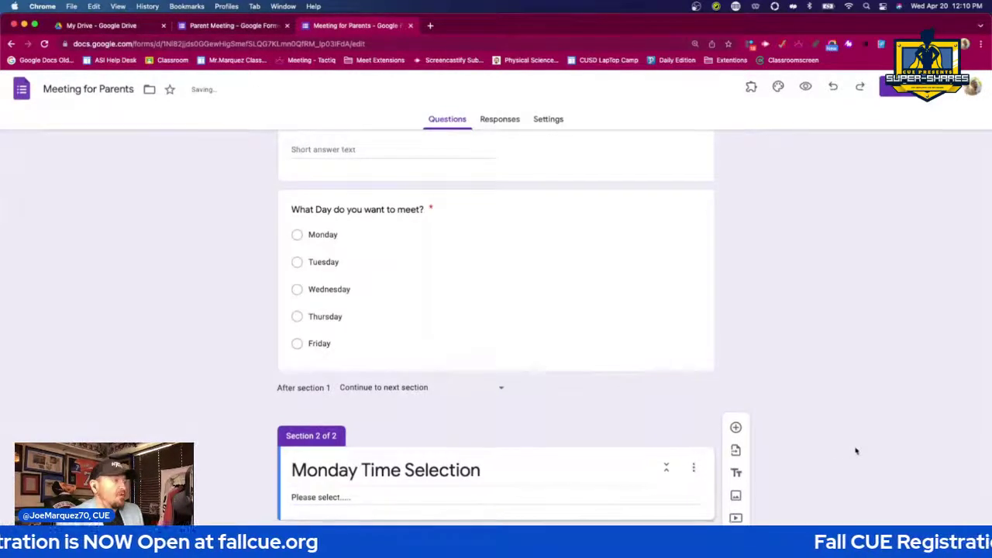
- Add a dropdown question to the Monday Time Selection section
{"action": "left_click", "coordinate": [736, 430]}
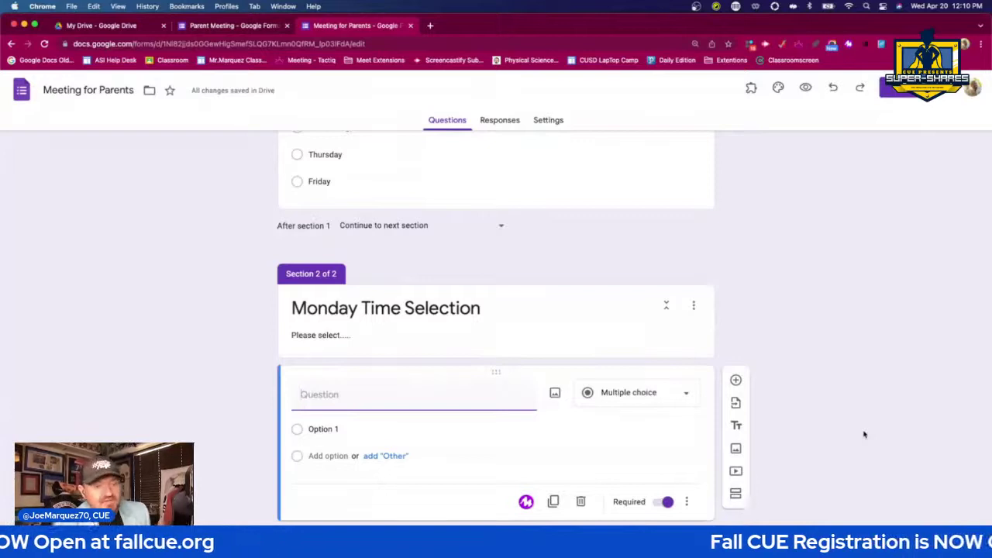
{"action": "left_click", "coordinate": [658, 395]}
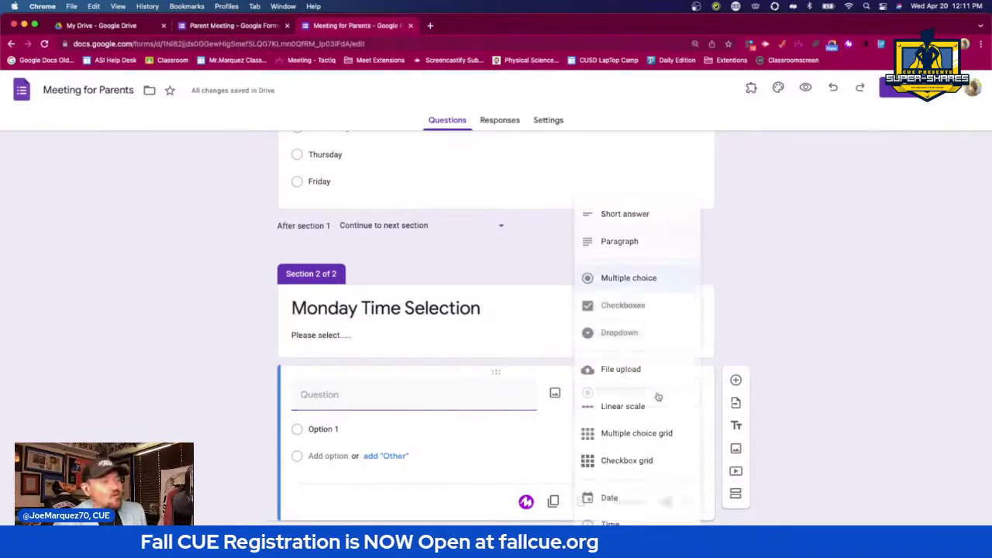
{"action": "left_click", "coordinate": [647, 335]}
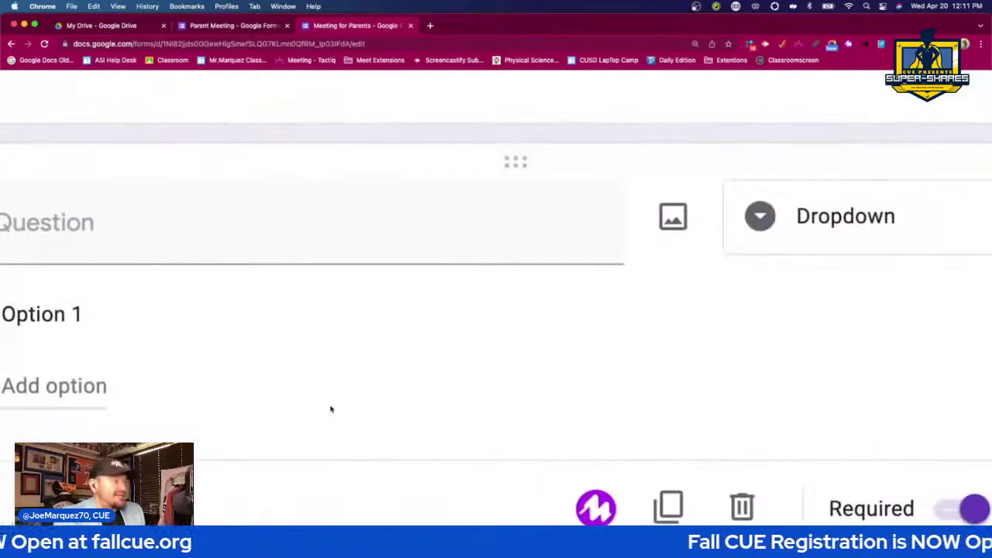
{"action": "scroll", "coordinate": [493, 373], "scroll_direction": "left", "scroll_amount": 10}
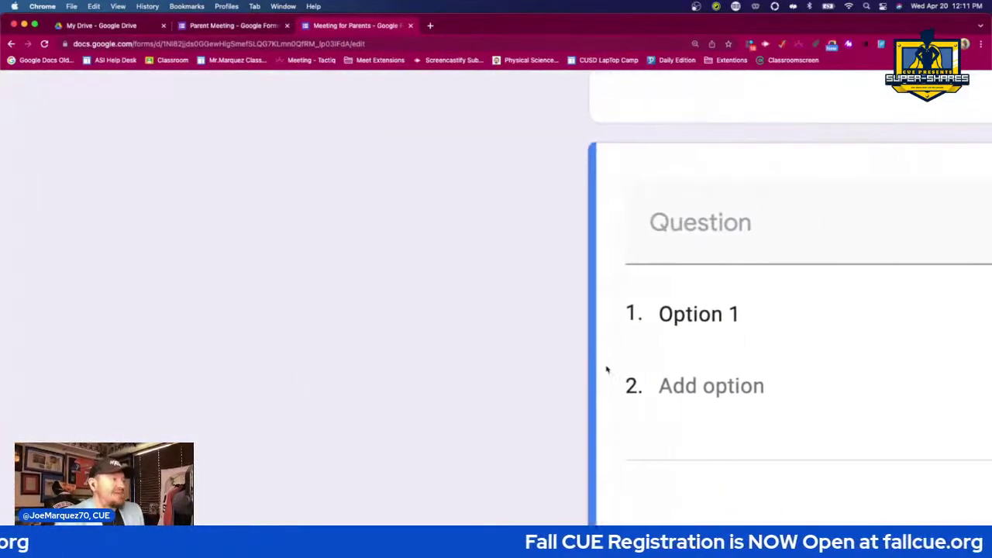
{"action": "scroll", "coordinate": [659, 353], "scroll_direction": "down", "scroll_amount": 5}
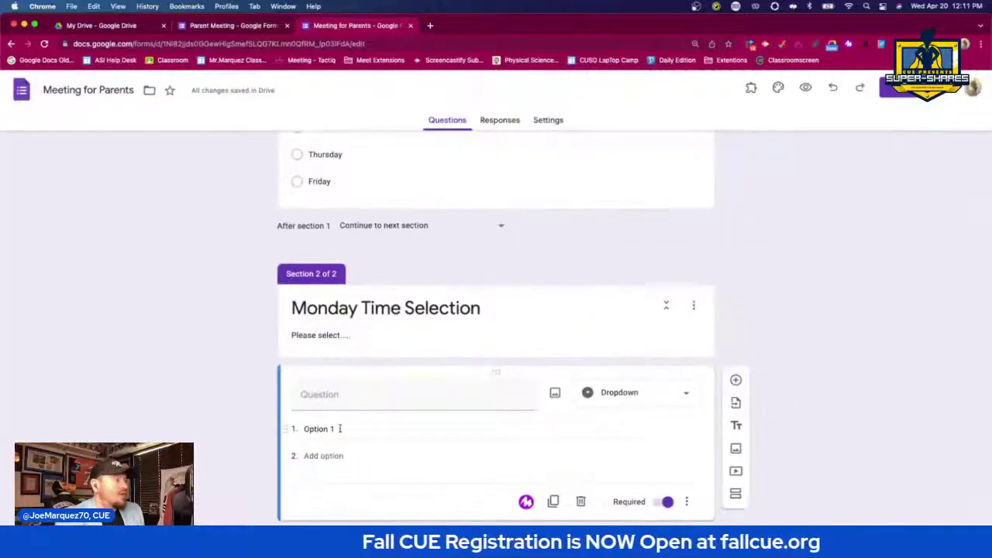
- Enter 8:00 am and 8:30 am as the first two options of the new dropdown question
{"action": "left_click", "coordinate": [338, 428]}
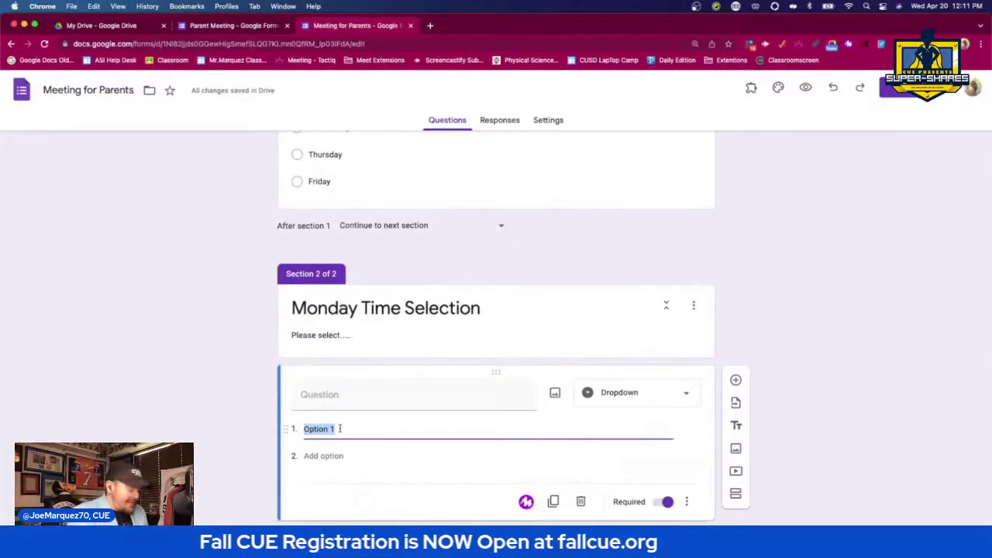
{"action": "type", "text": "8:00"}
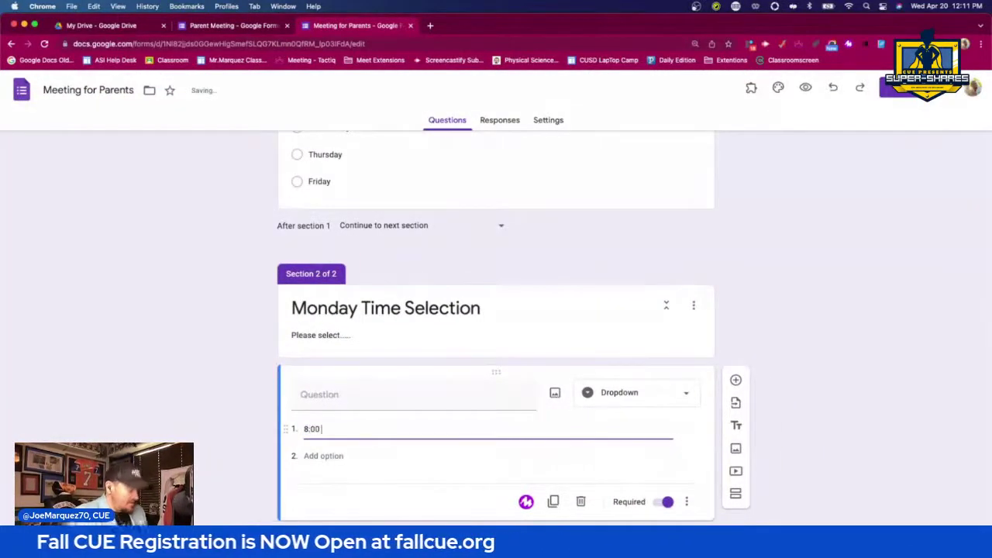
{"action": "type", "text": " am"}
{"action": "key", "text": "Return"}
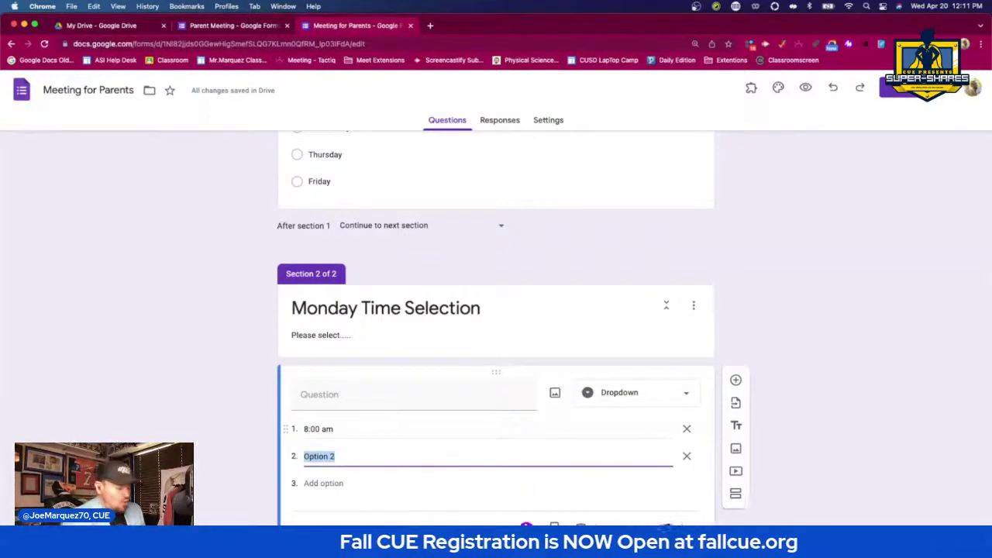
{"action": "type", "text": "8:30 am"}
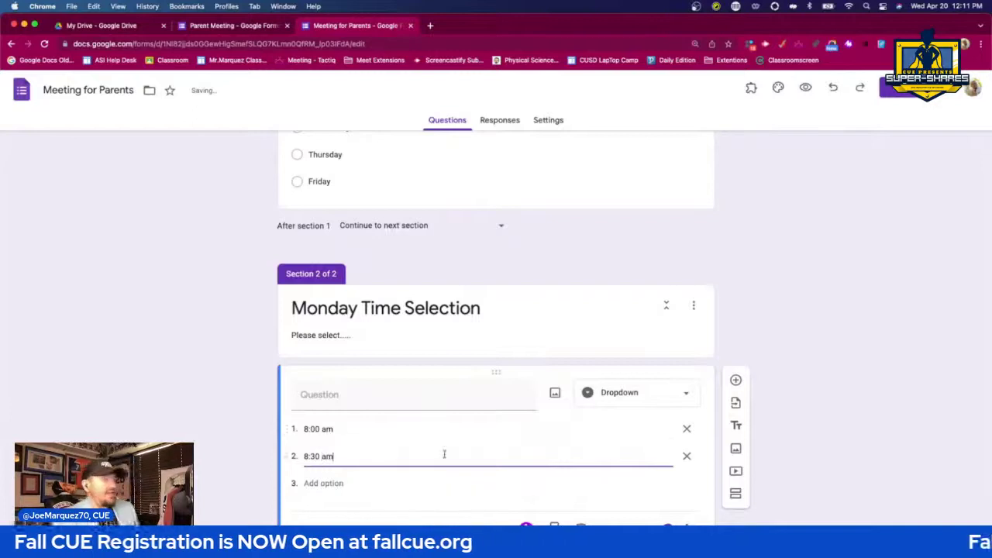
- Title the dropdown question "Select a Monday time below"
{"action": "left_click", "coordinate": [385, 397]}
{"action": "type", "text": "B"}
{"action": "key", "text": "BackSpace"}
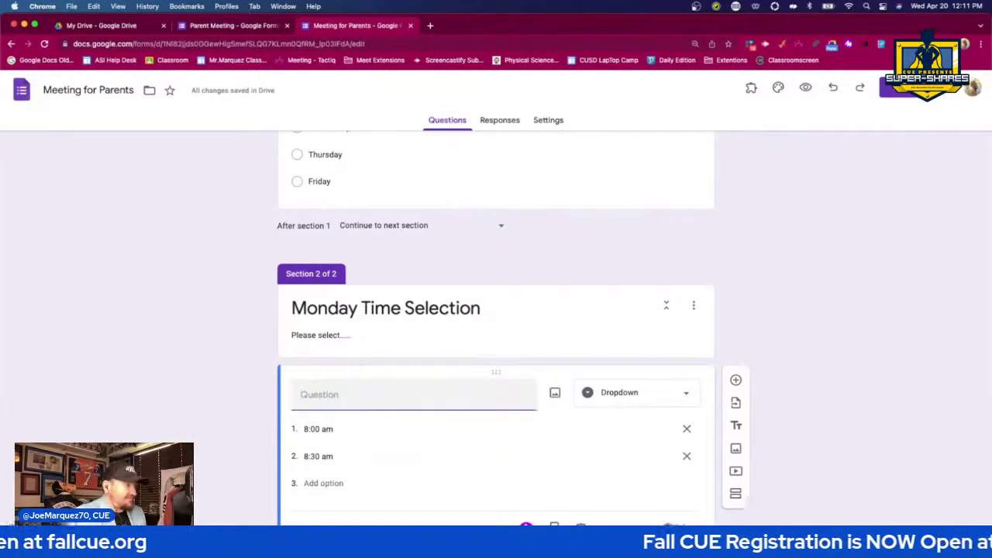
{"action": "type", "text": "Select"}
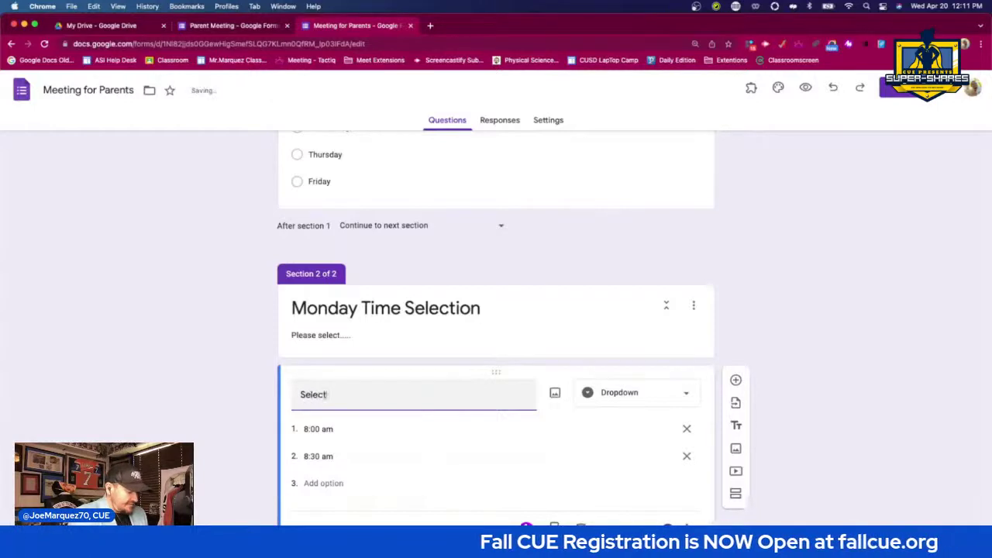
{"action": "type", "text": " a Monday time"}
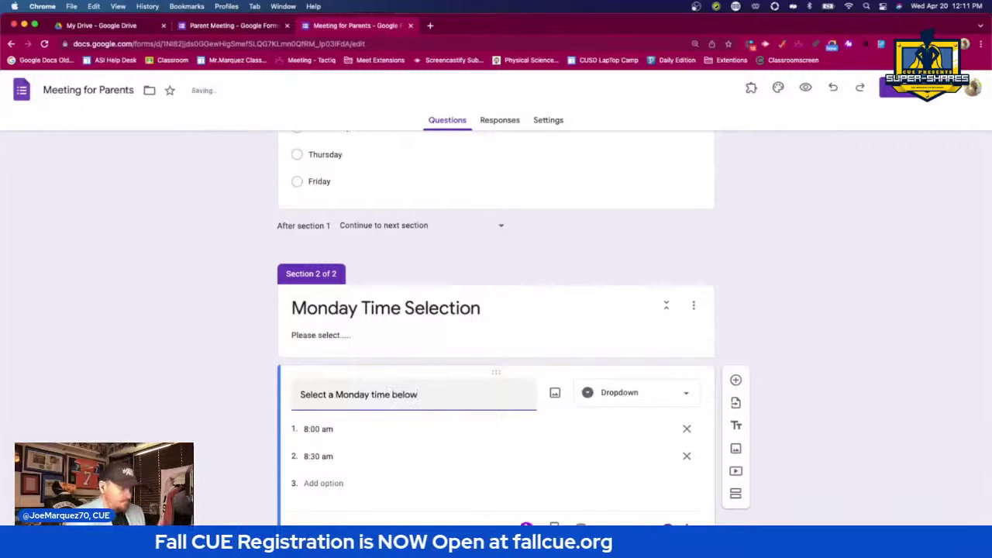
{"action": "type", "text": " below"}
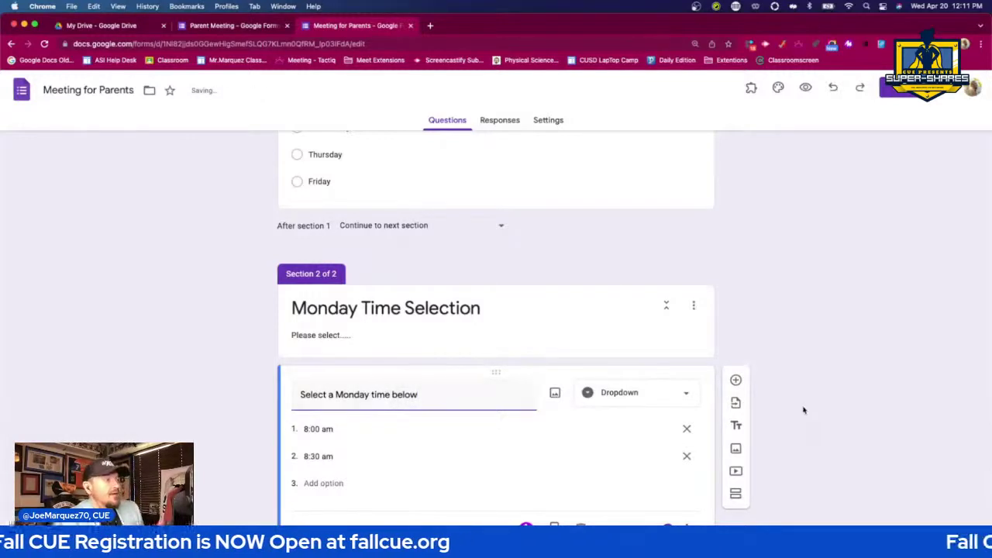
- Import the question "Please select a time for Monday" from the Parent Meeting form into the Monday section
{"action": "scroll", "coordinate": [620, 430], "scroll_direction": "down", "scroll_amount": 1}
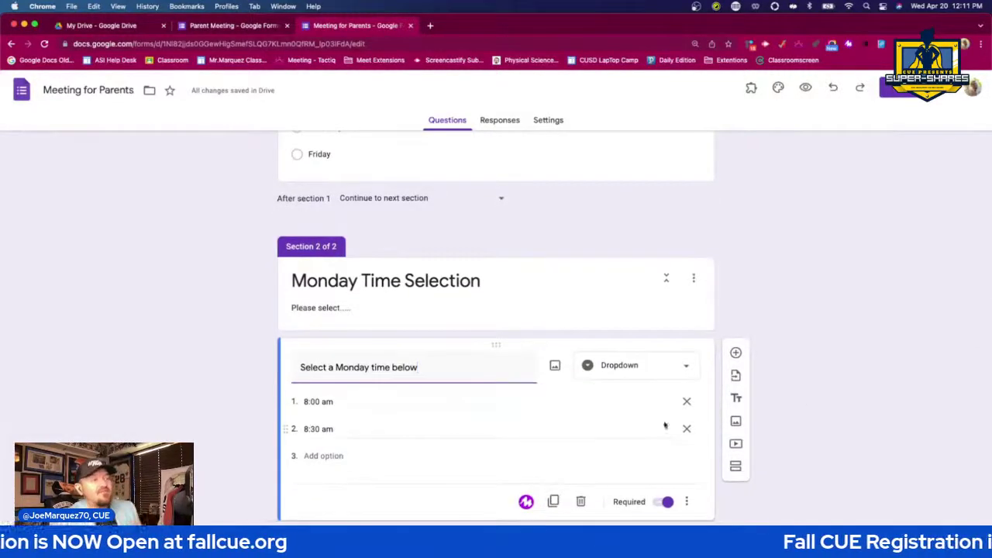
{"action": "left_click", "coordinate": [737, 377]}
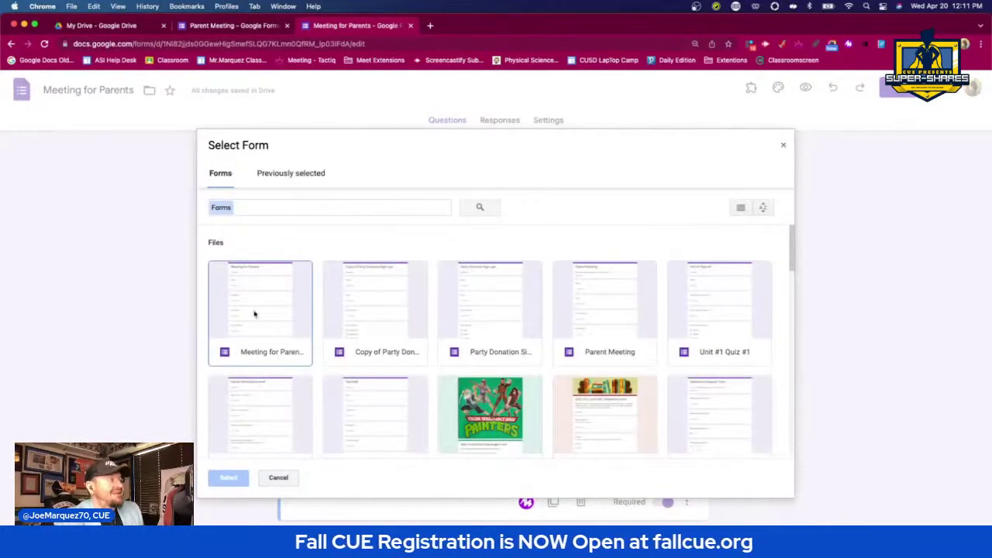
{"action": "left_click", "coordinate": [630, 313]}
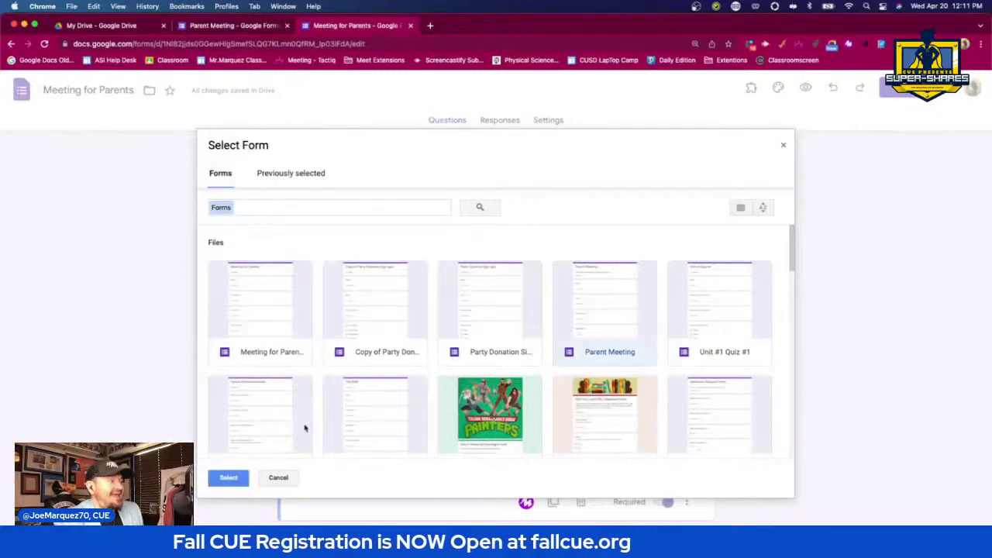
{"action": "left_click", "coordinate": [229, 478]}
{"action": "scroll", "coordinate": [922, 344], "scroll_direction": "down", "scroll_amount": 5}
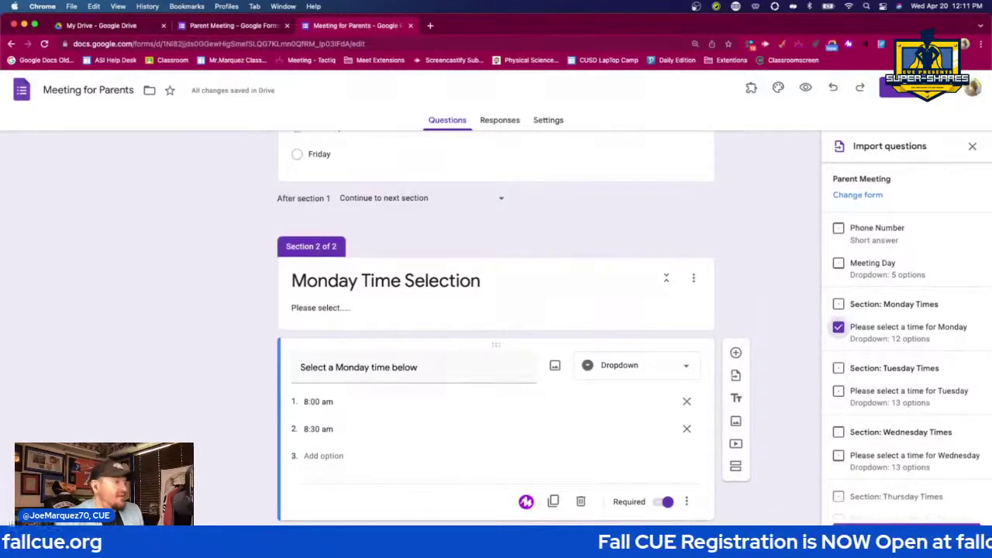
{"action": "left_click", "coordinate": [903, 533]}
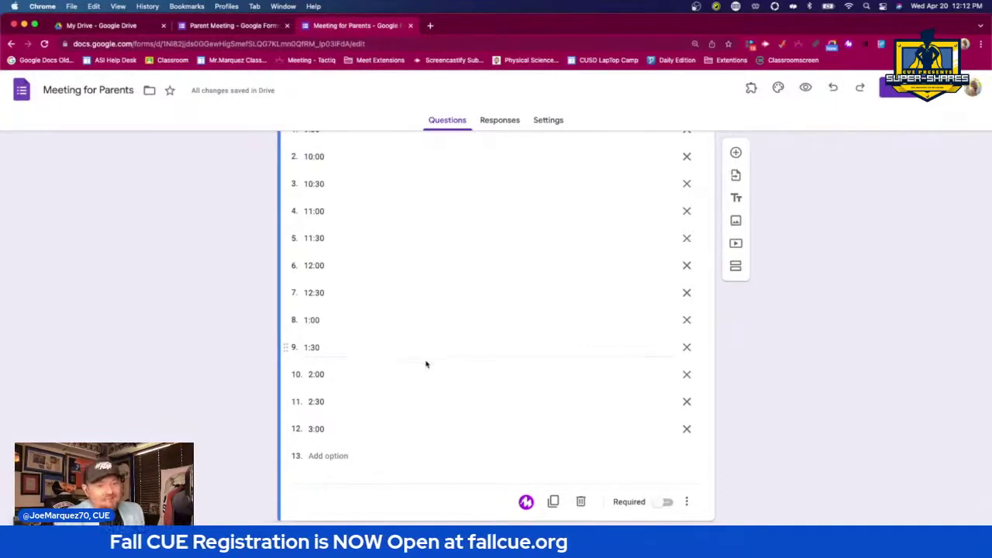
- Delete the "Select a Monday time below" question from the Monday Time Selection section
{"action": "scroll", "coordinate": [853, 443], "scroll_direction": "up", "scroll_amount": 3}
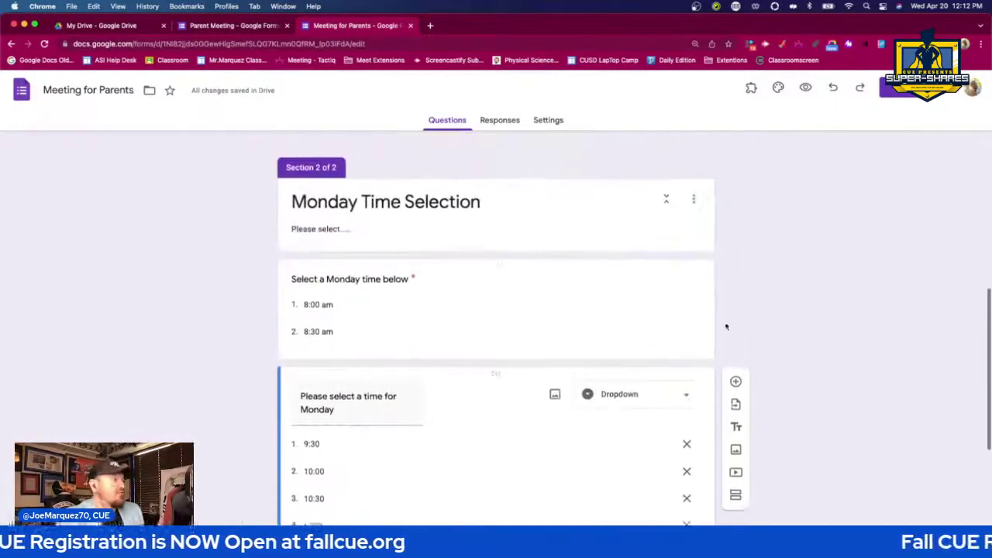
{"action": "left_click", "coordinate": [693, 282]}
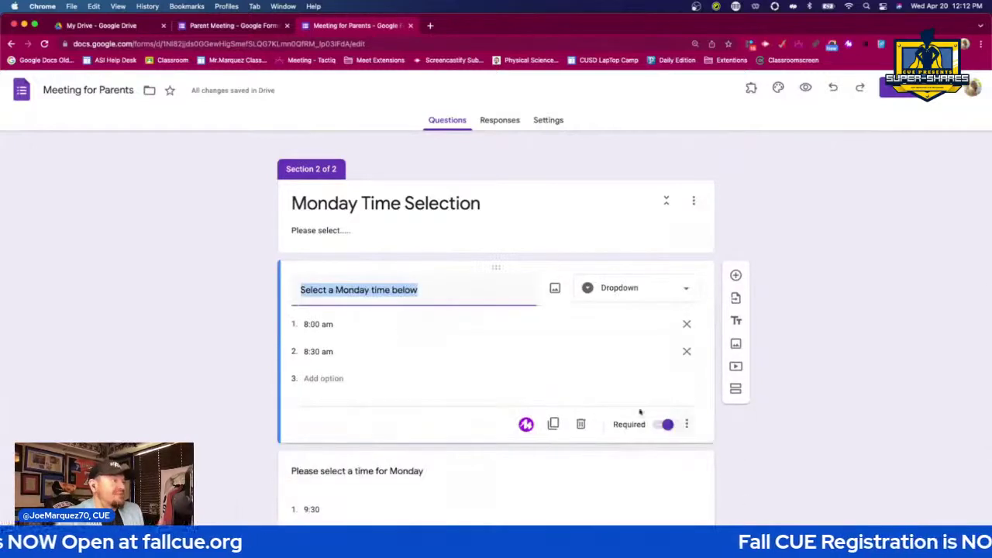
{"action": "left_click", "coordinate": [583, 423]}
- Examine the additional settings of the "What Day do you want to meet?" question, including going to a section based on the answer
{"action": "scroll", "coordinate": [893, 381], "scroll_direction": "up", "scroll_amount": 3}
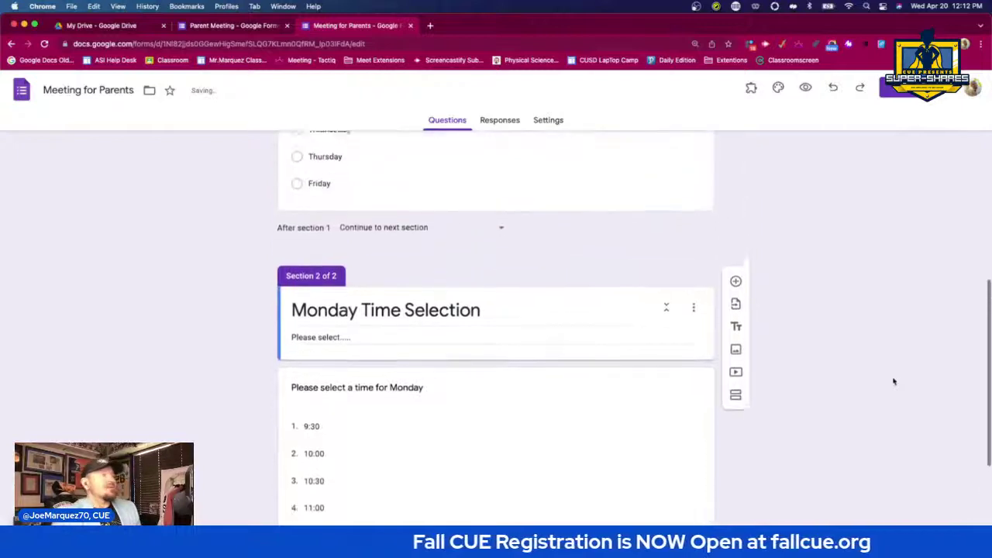
{"action": "scroll", "coordinate": [893, 382], "scroll_direction": "up", "scroll_amount": 3}
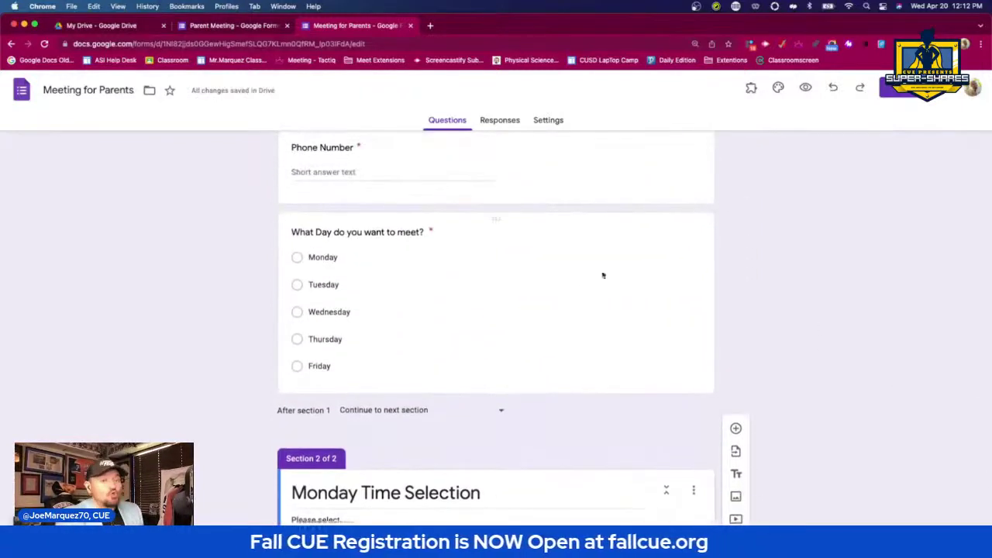
{"action": "left_click", "coordinate": [550, 274]}
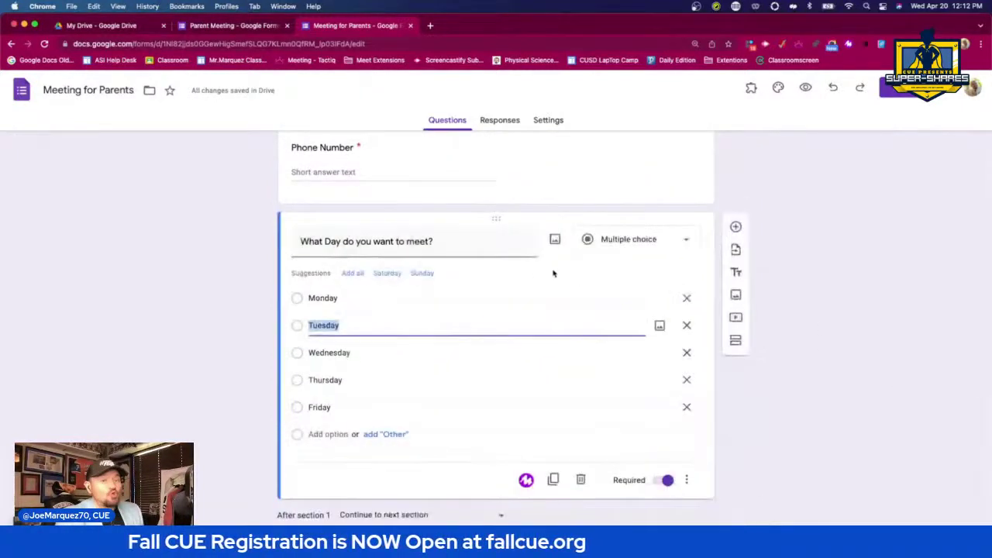
{"action": "left_click", "coordinate": [687, 480]}
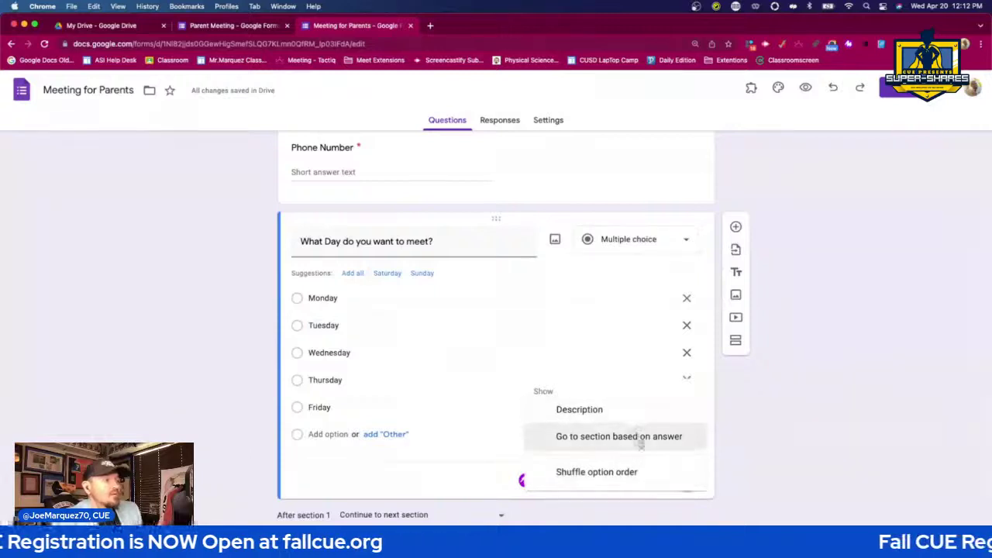
{"action": "left_click", "coordinate": [590, 472]}
{"action": "left_click", "coordinate": [687, 480]}
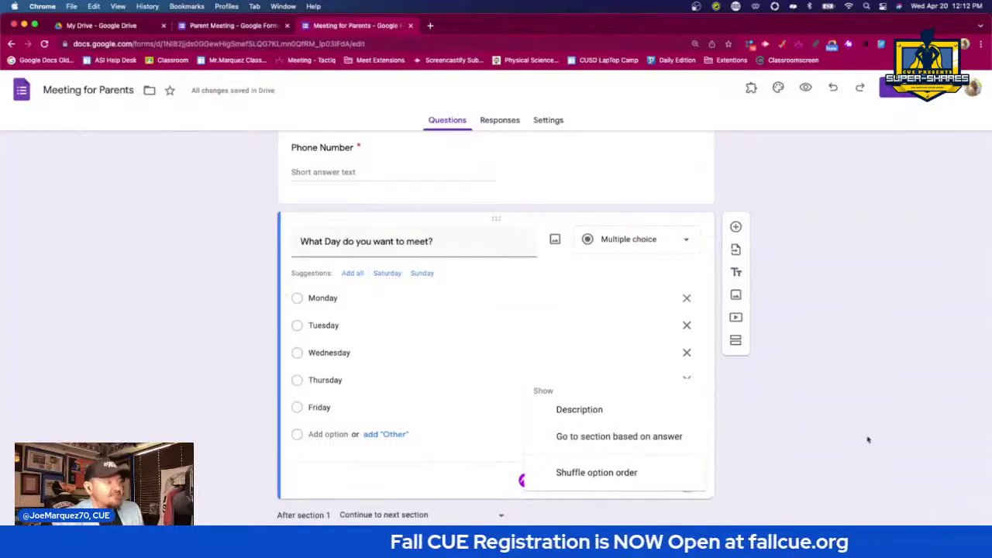
{"action": "scroll", "coordinate": [876, 441], "scroll_direction": "down", "scroll_amount": 7}
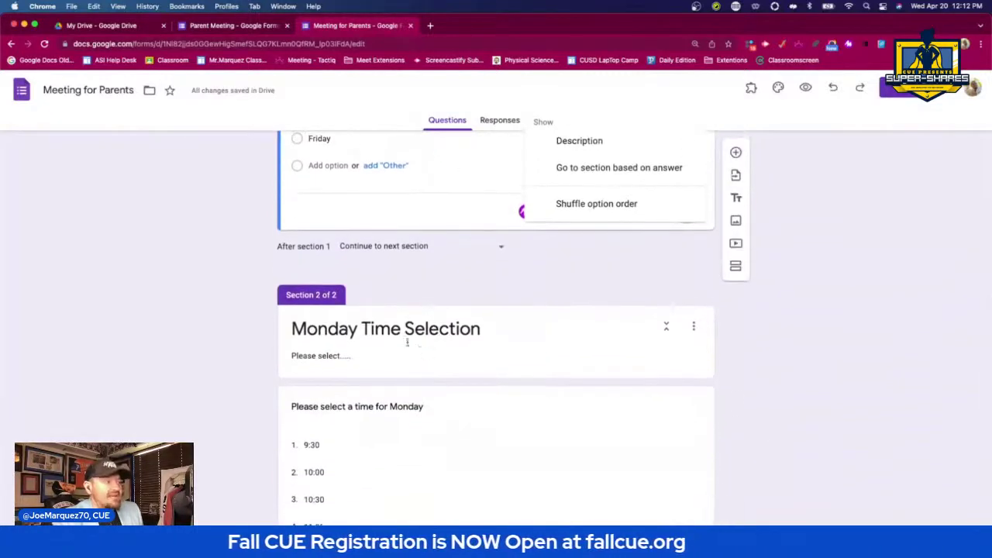
{"action": "scroll", "coordinate": [938, 419], "scroll_direction": "up", "scroll_amount": 7}
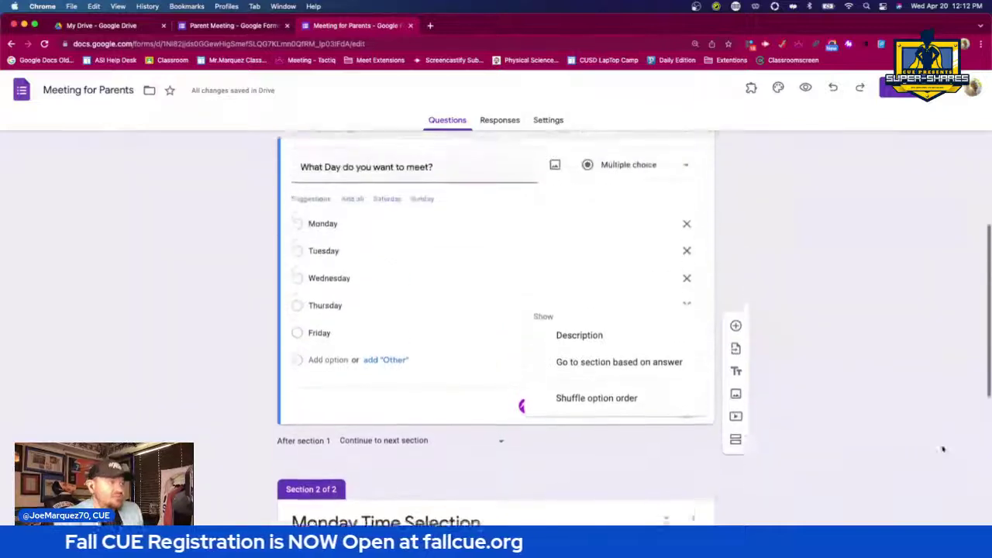
{"action": "left_click", "coordinate": [931, 431]}
- Duplicate the Monday Time Selection section and retitle the copy "Tuesday Time Selection"
{"action": "scroll", "coordinate": [900, 474], "scroll_direction": "down", "scroll_amount": 5}
{"action": "scroll", "coordinate": [899, 477], "scroll_direction": "down", "scroll_amount": 1}
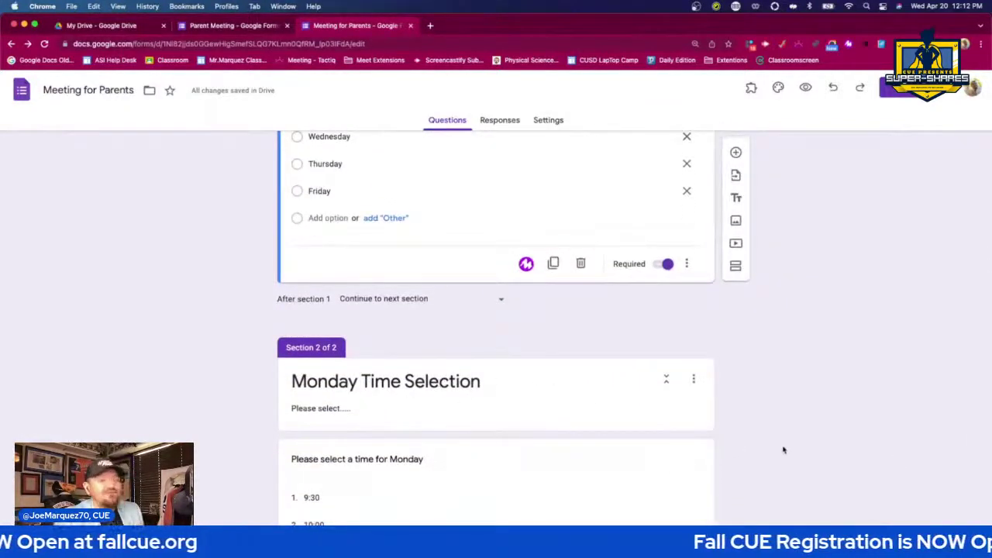
{"action": "scroll", "coordinate": [783, 449], "scroll_direction": "down", "scroll_amount": 2}
{"action": "scroll", "coordinate": [741, 262], "scroll_direction": "up", "scroll_amount": 5}
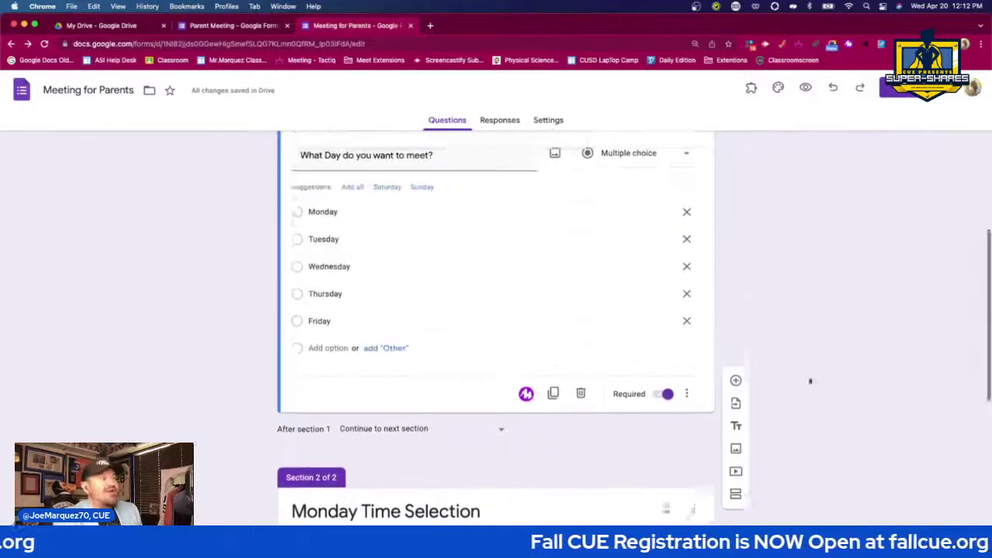
{"action": "scroll", "coordinate": [822, 368], "scroll_direction": "down", "scroll_amount": 5}
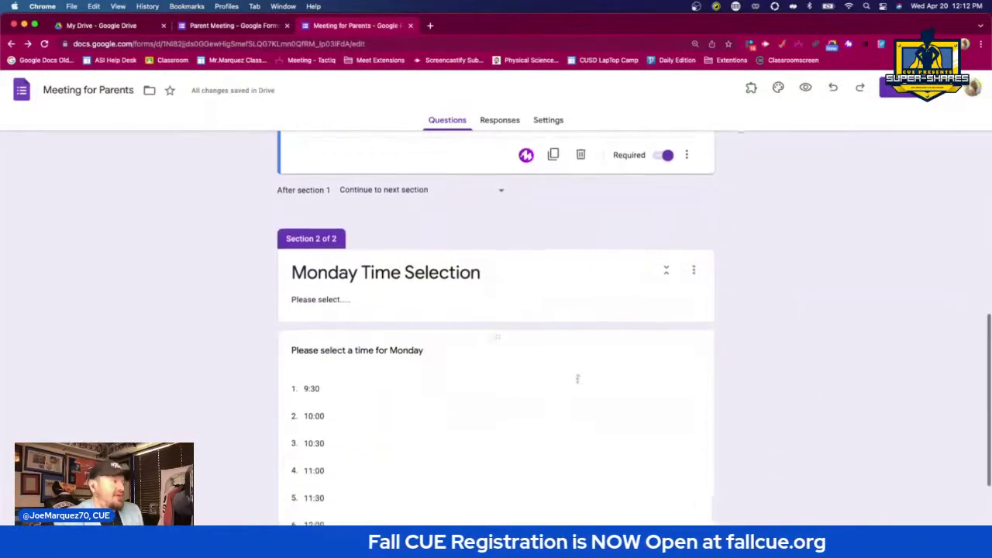
{"action": "scroll", "coordinate": [652, 325], "scroll_direction": "down", "scroll_amount": 2}
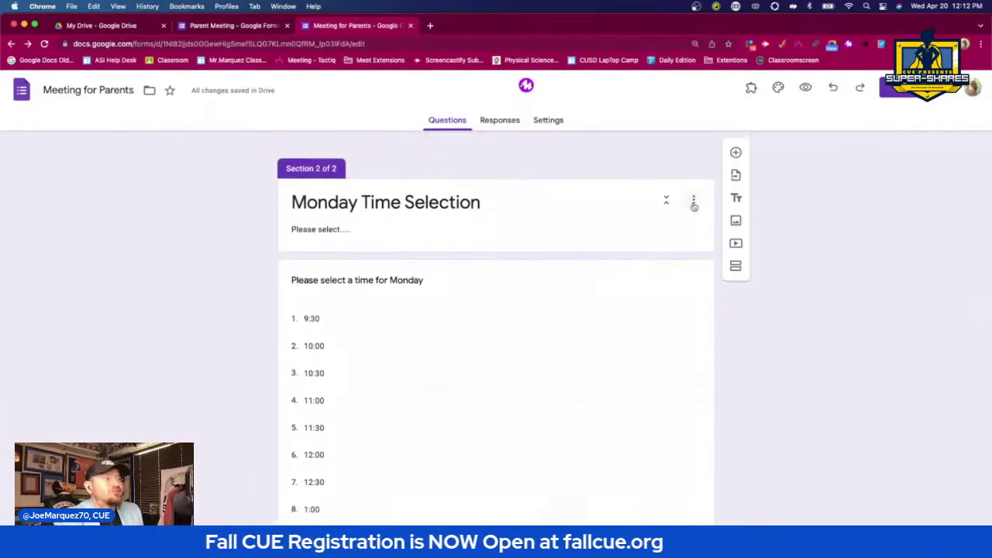
{"action": "scroll", "coordinate": [693, 205], "scroll_direction": "down", "scroll_amount": 2}
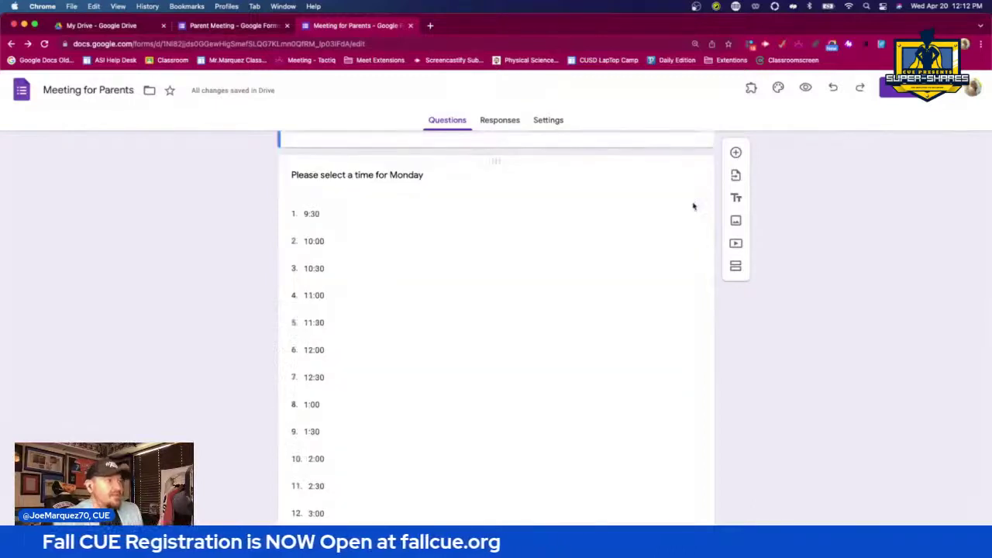
{"action": "scroll", "coordinate": [676, 236], "scroll_direction": "up", "scroll_amount": 3}
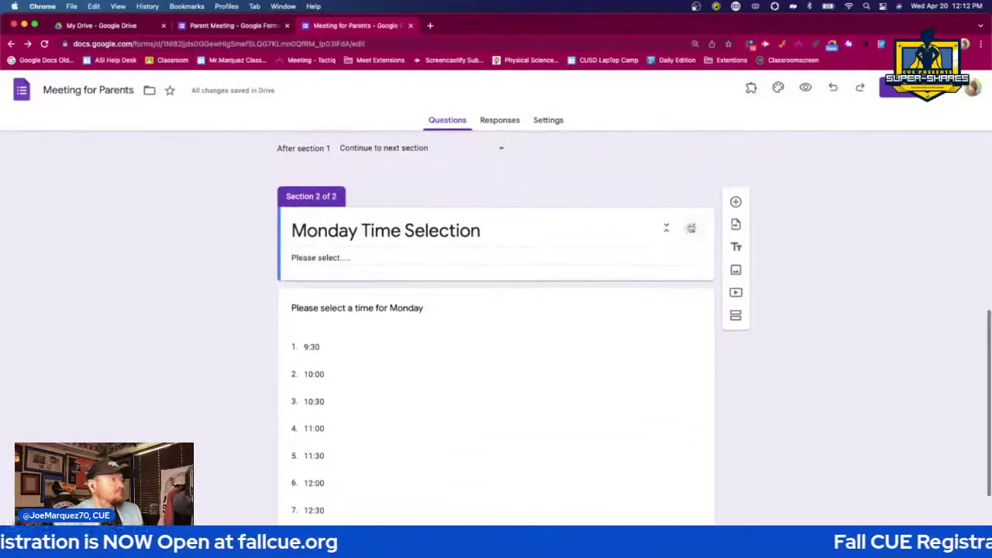
{"action": "left_click", "coordinate": [693, 228]}
{"action": "left_click", "coordinate": [705, 259]}
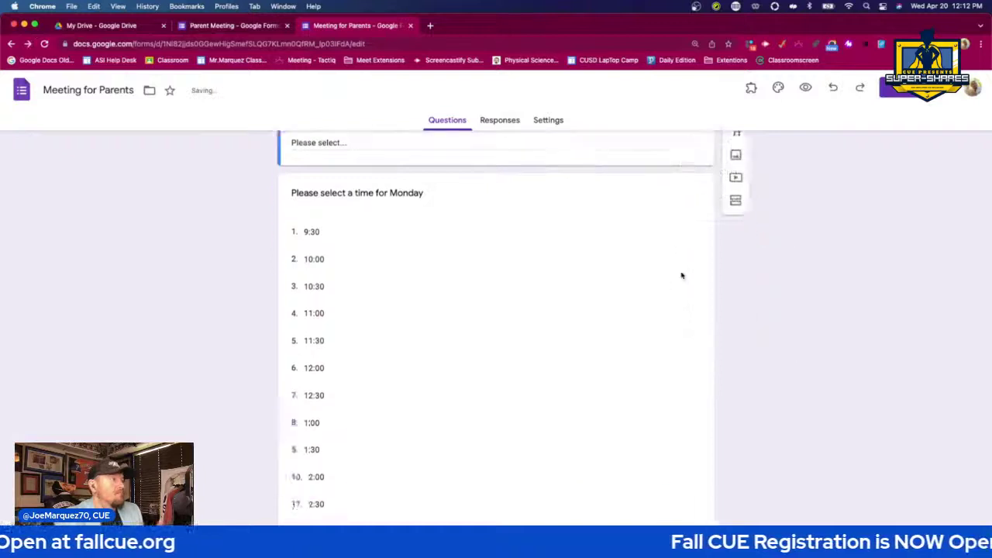
{"action": "left_click_drag", "start_coordinate": [357, 302], "coordinate": [277, 304]}
{"action": "type", "text": "Tuesday Time Selection"}
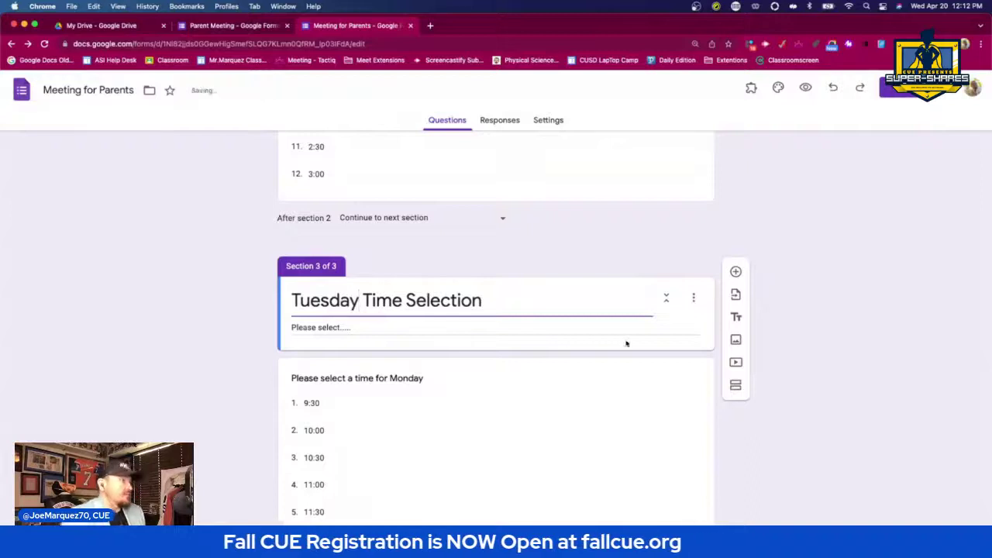
- Reword the question in the Tuesday Time Selection section to "Please select a time for Tuesday"
{"action": "left_click", "coordinate": [842, 339]}
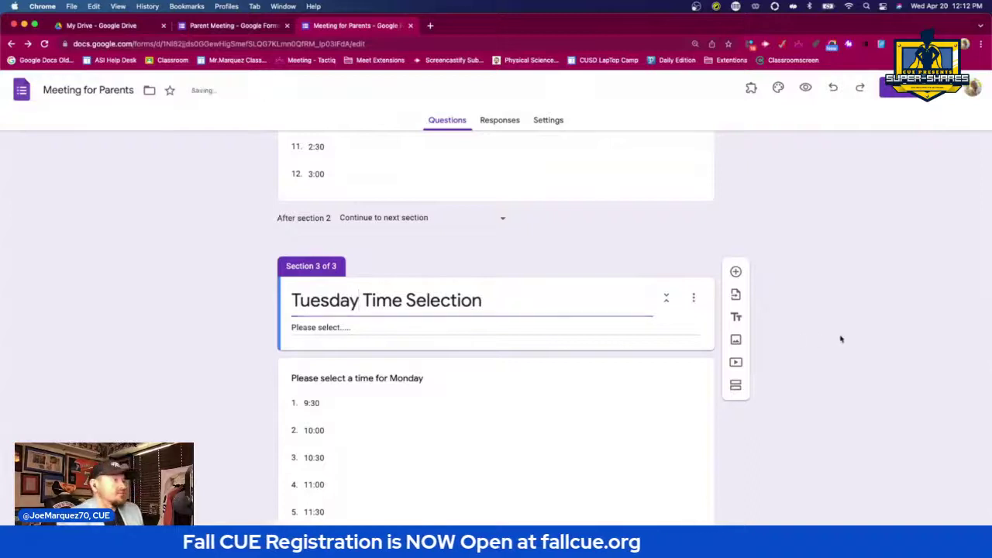
{"action": "scroll", "coordinate": [842, 343], "scroll_direction": "down", "scroll_amount": 4}
{"action": "left_click", "coordinate": [439, 235]}
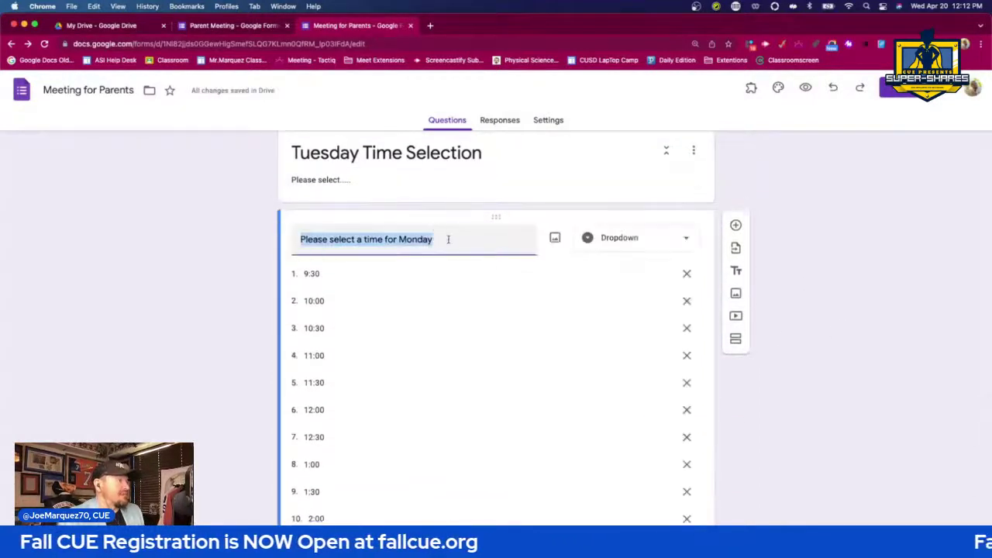
{"action": "left_click", "coordinate": [448, 240]}
{"action": "key", "text": "BackSpace"}
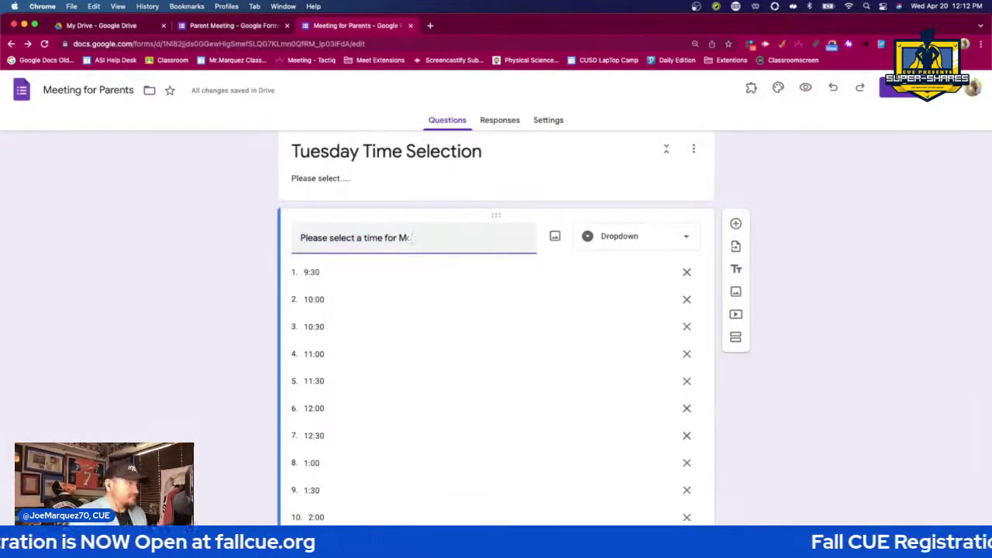
{"action": "type", "text": "Tuesday"}
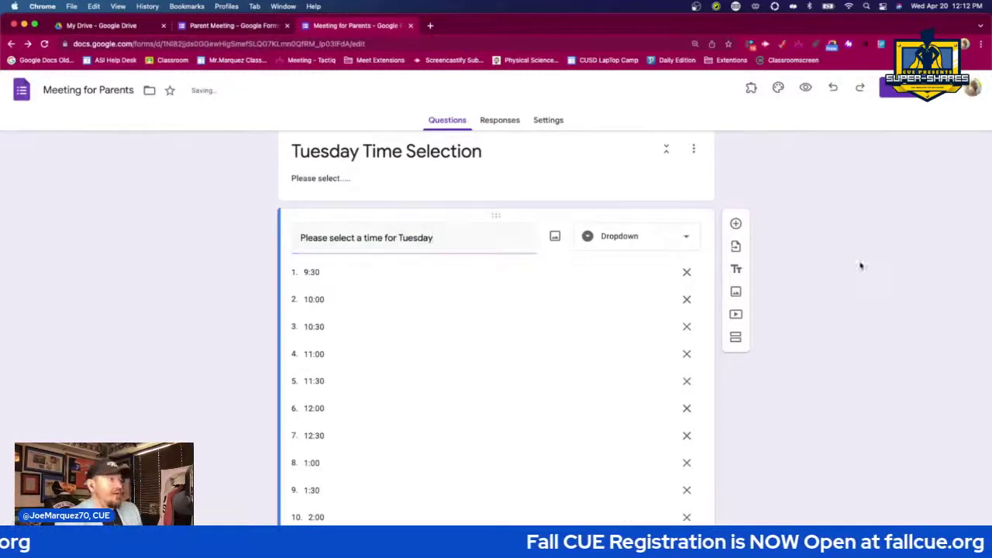
- Duplicate the Tuesday Time Selection section and retitle the copy "Wednesday Time Selection"
{"action": "scroll", "coordinate": [845, 279], "scroll_direction": "up", "scroll_amount": 3}
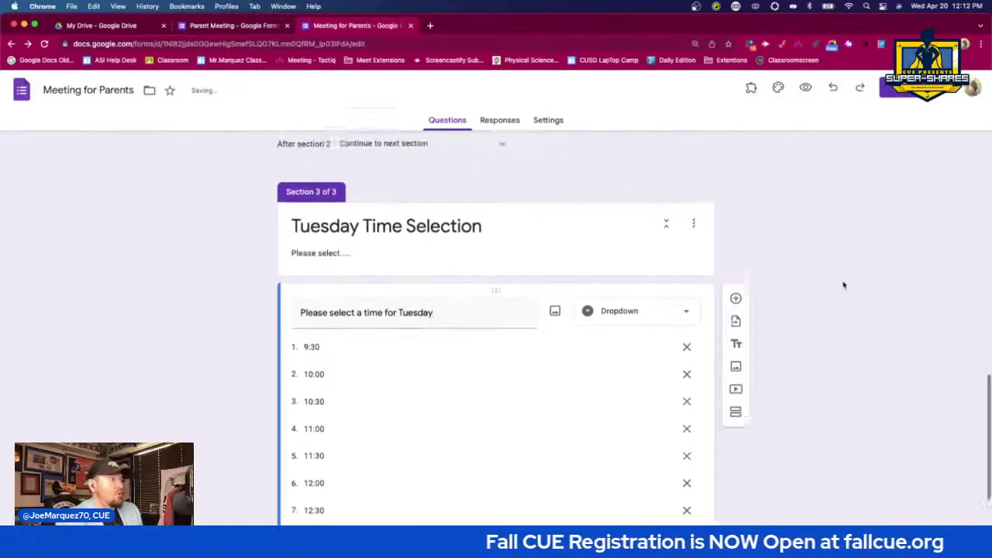
{"action": "left_click", "coordinate": [693, 269]}
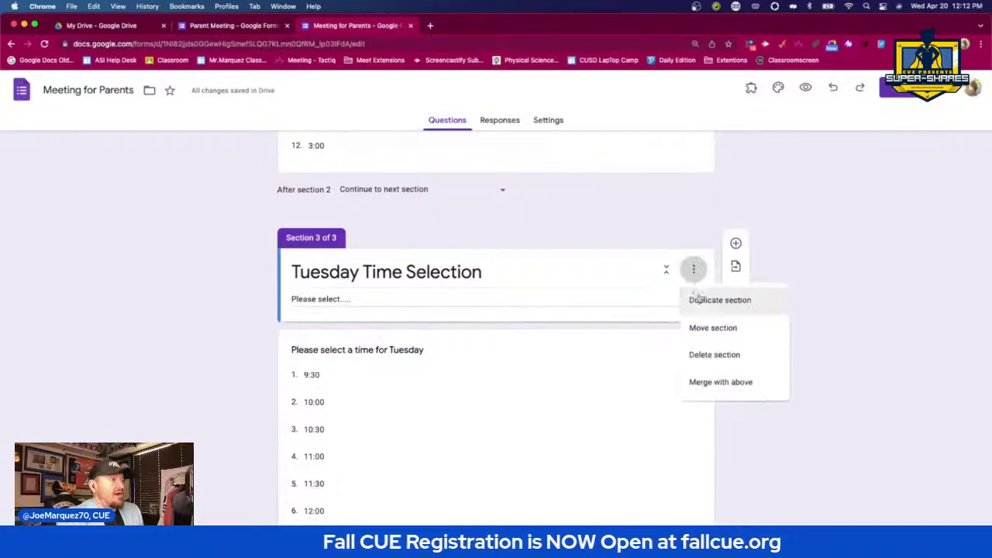
{"action": "left_click", "coordinate": [711, 302]}
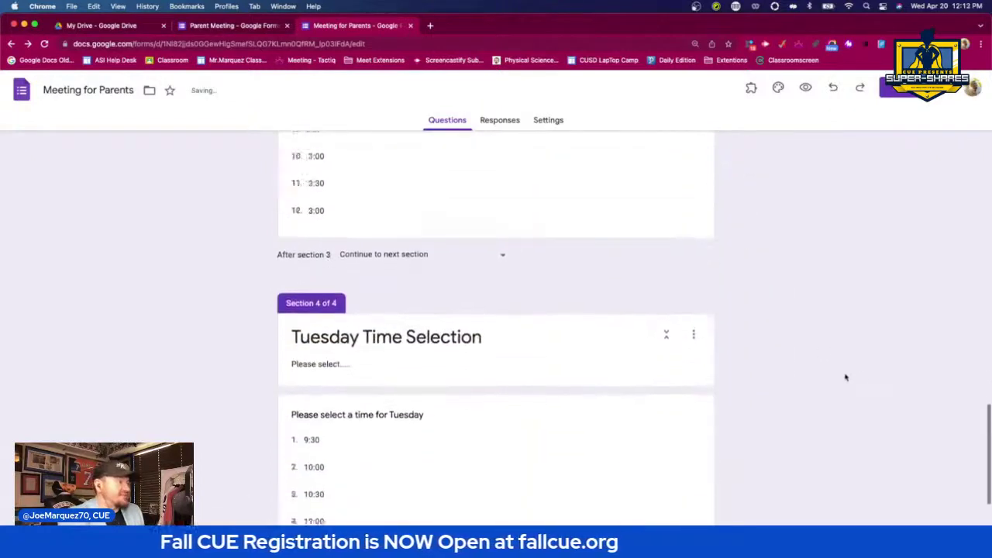
{"action": "left_click_drag", "start_coordinate": [360, 177], "coordinate": [295, 177]}
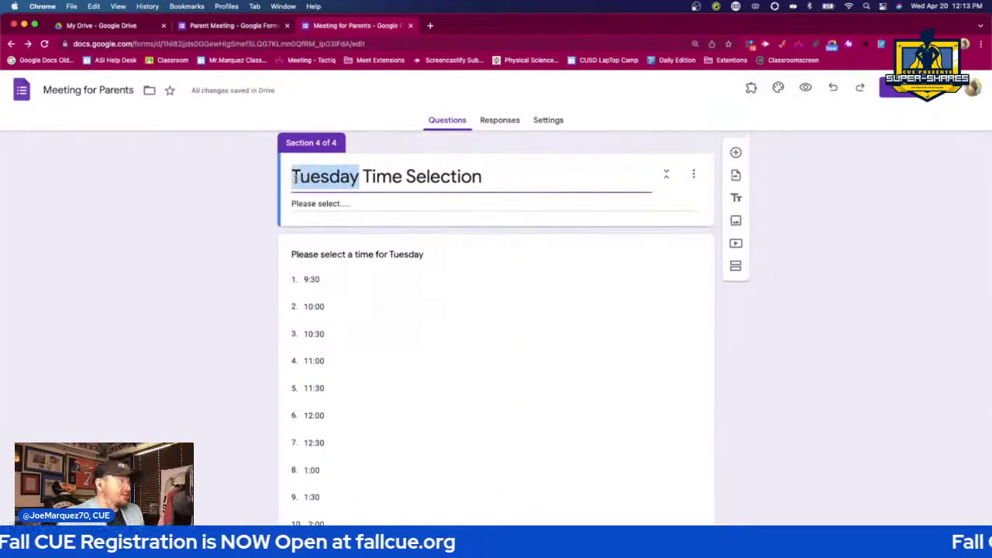
{"action": "type", "text": "Wednes"}
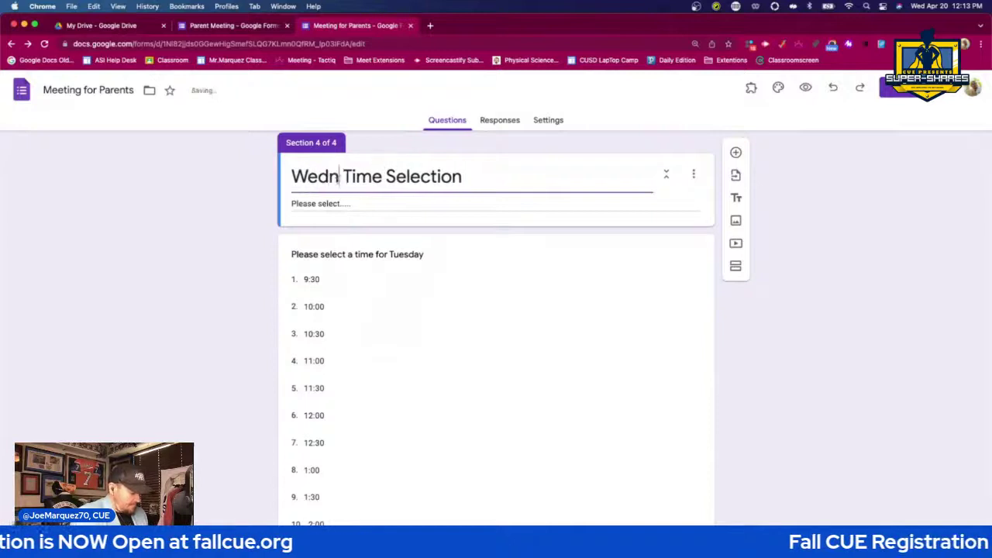
{"action": "type", "text": "day"}
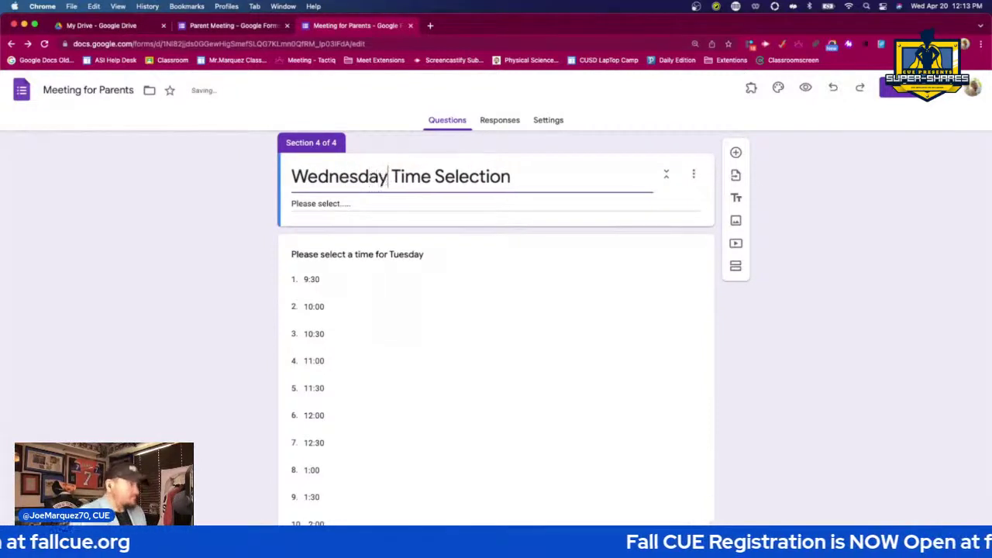
- Reword the question in the Wednesday Time Selection section to "Please select a time for Wednesday"
{"action": "left_click", "coordinate": [437, 254]}
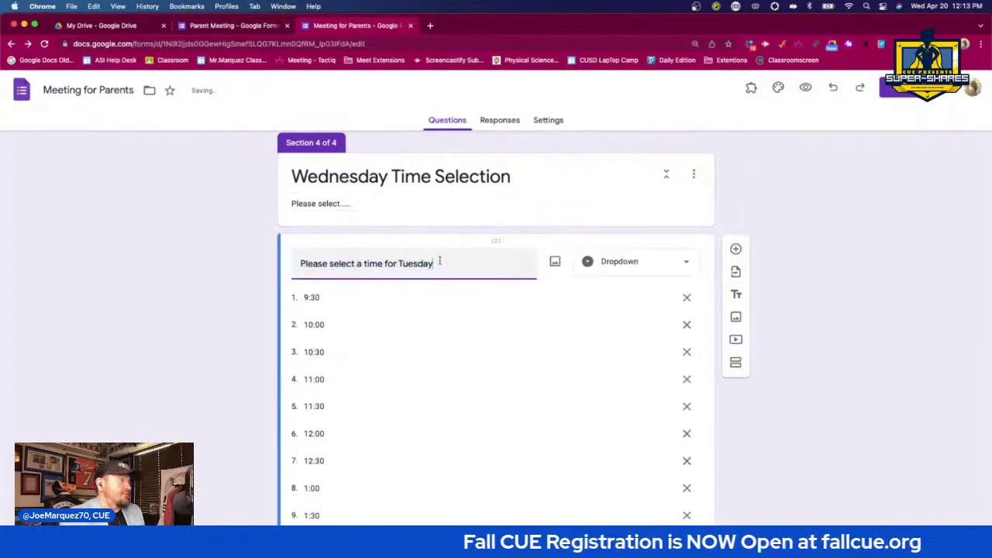
{"action": "key", "text": "BackSpace"}
{"action": "key", "text": "BackSpace"}
{"action": "key", "text": "BackSpace"}
{"action": "key", "text": "BackSpace"}
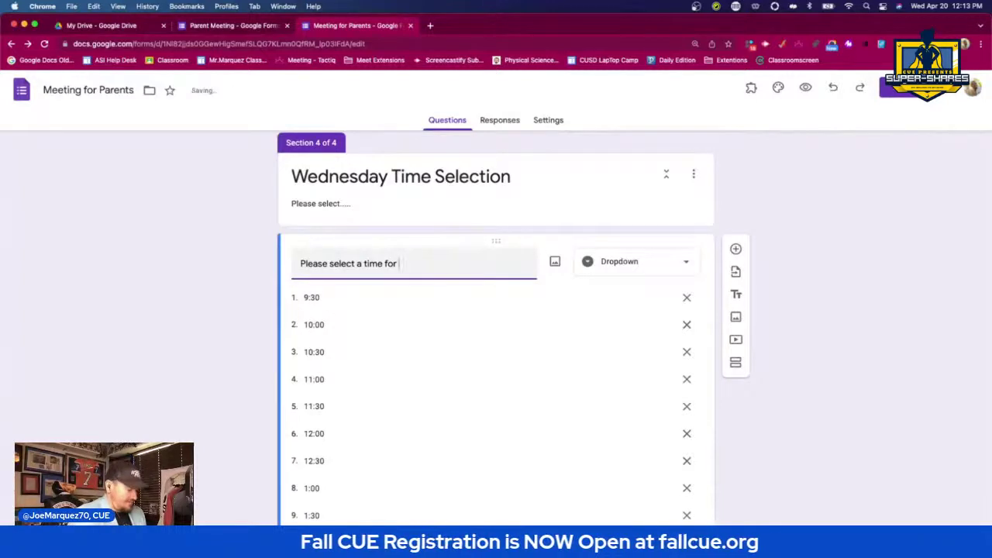
{"action": "type", "text": "Wednesd"}
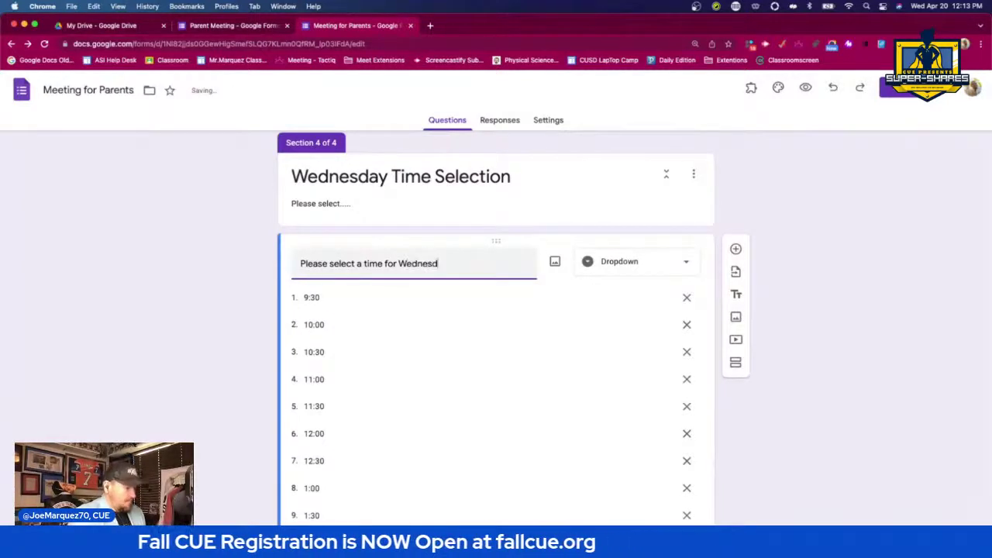
{"action": "type", "text": "ay"}
- Duplicate the Wednesday Time Selection section and retitle the copy "Thursday Time Selection"
{"action": "left_click", "coordinate": [693, 173]}
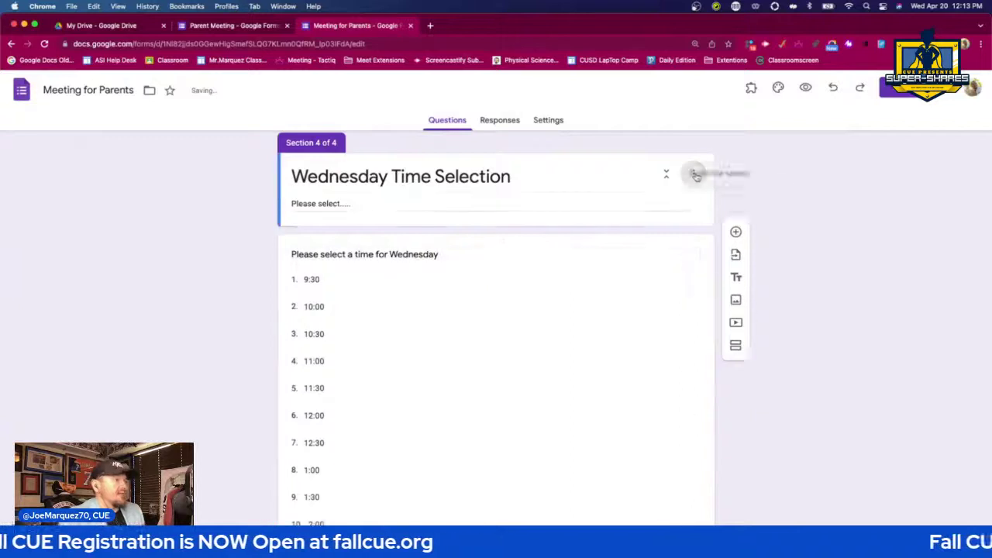
{"action": "left_click", "coordinate": [721, 204]}
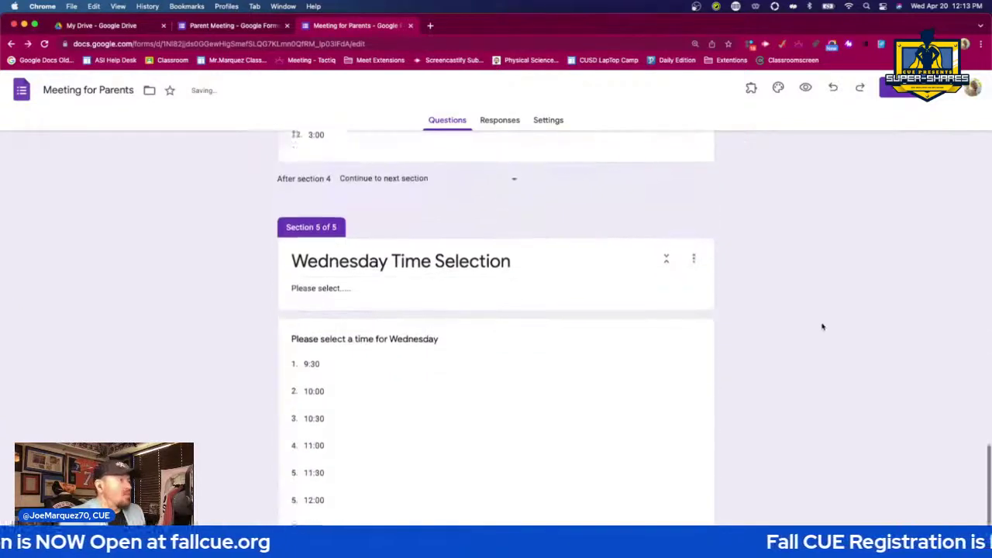
{"action": "left_click", "coordinate": [350, 155]}
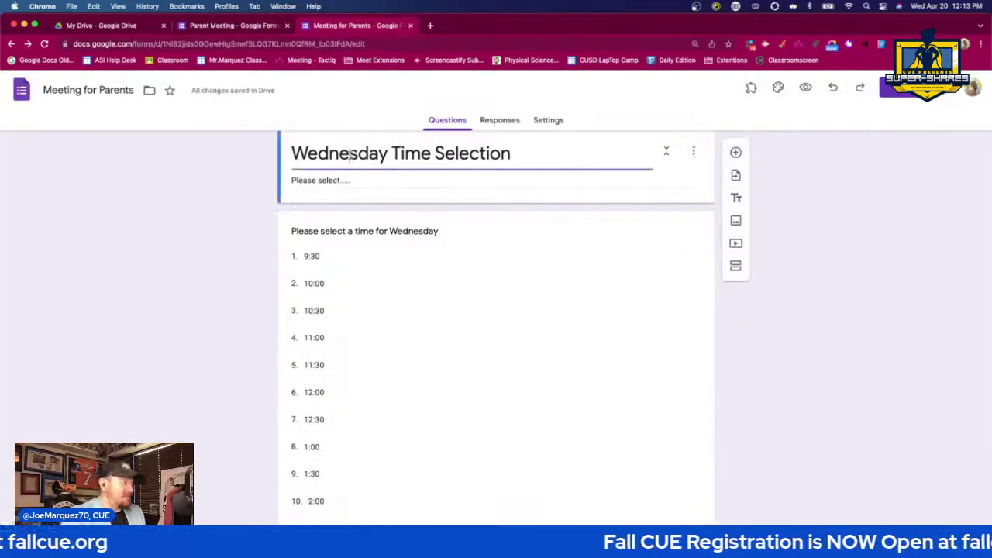
{"action": "key", "text": "BackSpace"}
{"action": "key", "text": "BackSpace"}
{"action": "key", "text": "BackSpace"}
{"action": "key", "text": "BackSpace"}
{"action": "key", "text": "BackSpace"}
{"action": "type", "text": "Thur"}
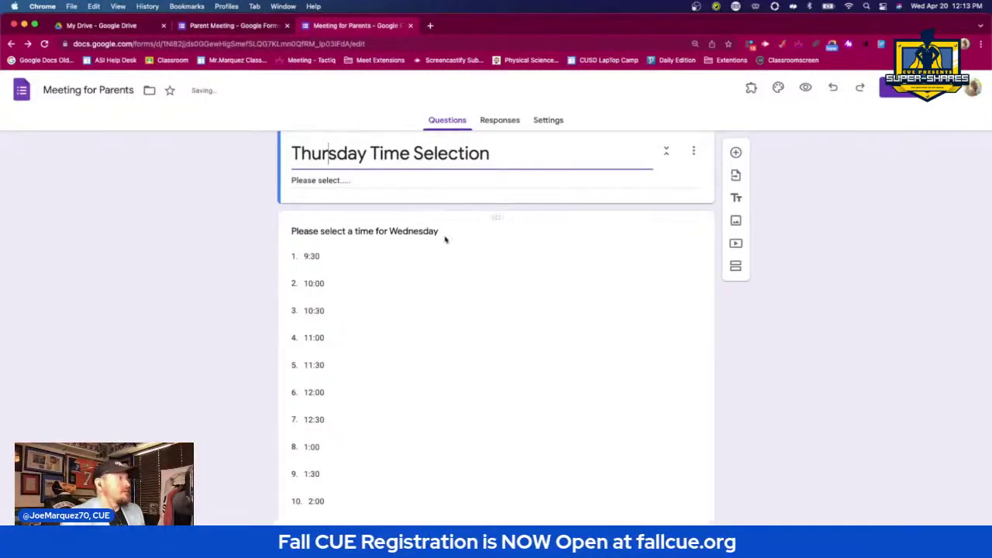
- Reword the question in the Thursday Time Selection section to "Please select a time for Thursday"
{"action": "left_click", "coordinate": [419, 231]}
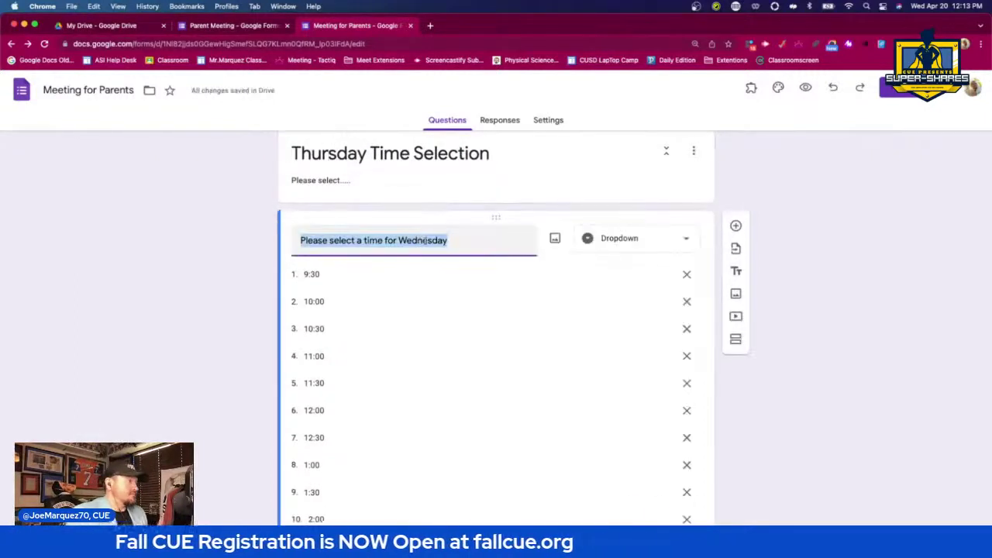
{"action": "left_click", "coordinate": [426, 241]}
{"action": "key", "text": "BackSpace"}
{"action": "key", "text": "BackSpace"}
{"action": "key", "text": "BackSpace"}
{"action": "key", "text": "BackSpace"}
{"action": "key", "text": "BackSpace"}
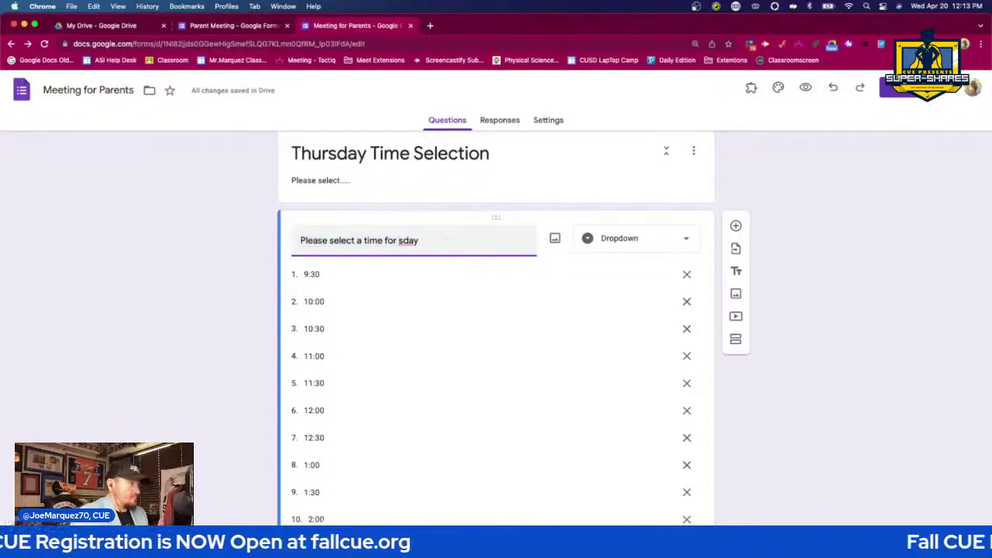
{"action": "type", "text": "Th"}
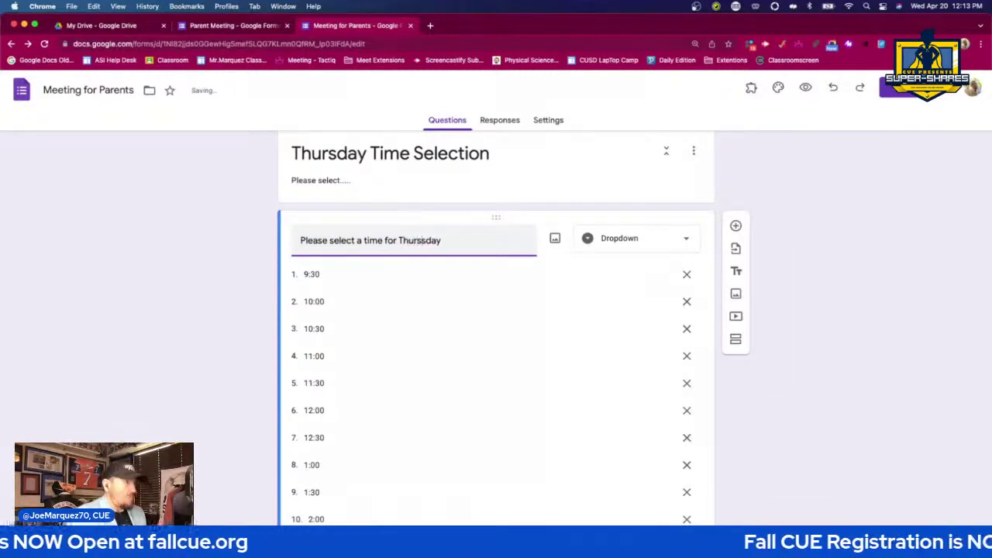
{"action": "type", "text": "urs"}
{"action": "key", "text": "BackSpace"}
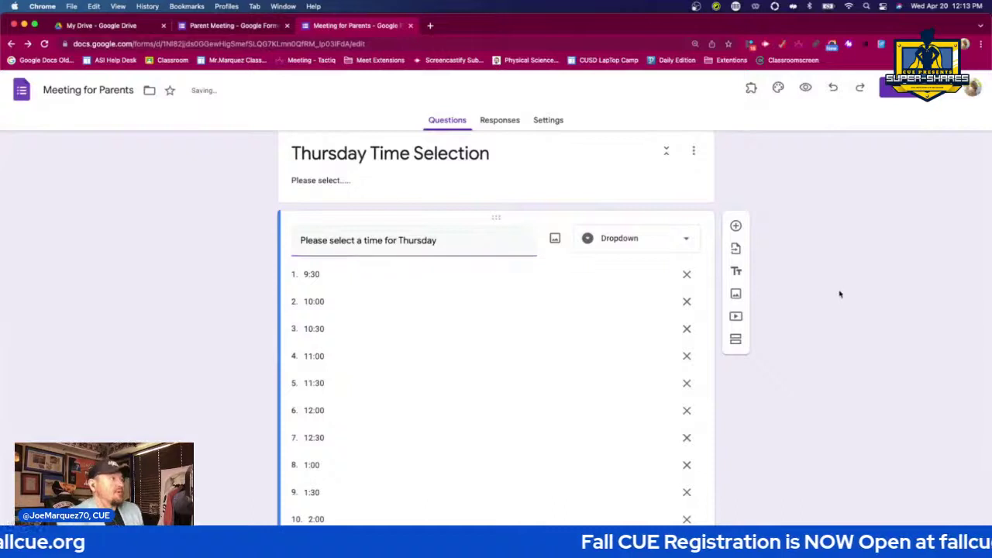
- Duplicate the Thursday Time Selection section and retitle the copy "Friday Time Selection"
{"action": "scroll", "coordinate": [840, 291], "scroll_direction": "down", "scroll_amount": 4}
{"action": "scroll", "coordinate": [829, 279], "scroll_direction": "up", "scroll_amount": 3}
{"action": "scroll", "coordinate": [817, 264], "scroll_direction": "up", "scroll_amount": 4}
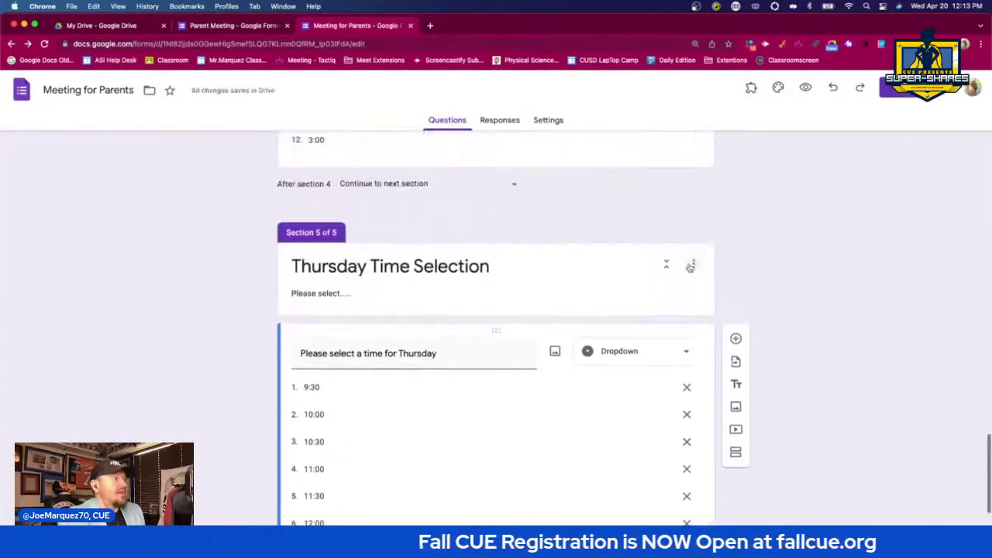
{"action": "left_click", "coordinate": [696, 263]}
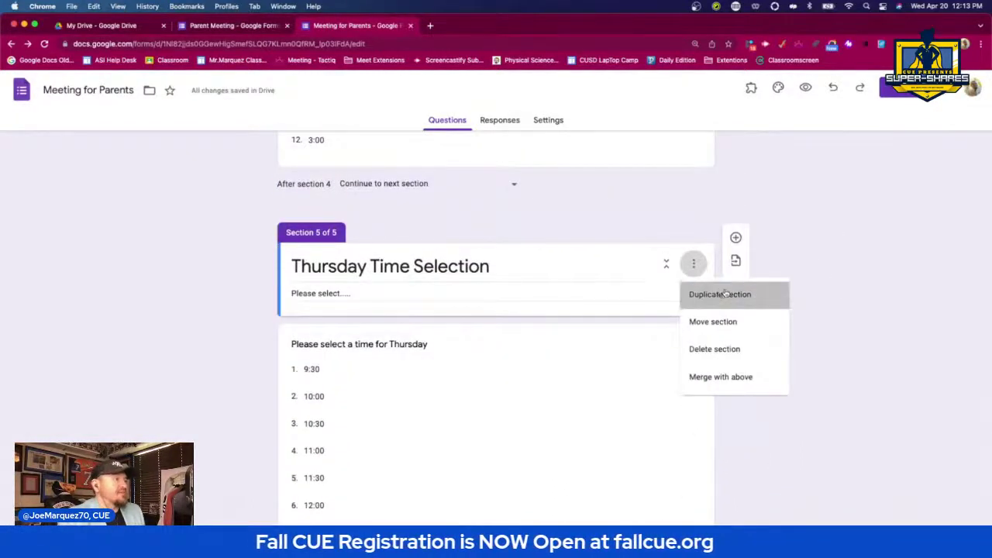
{"action": "left_click", "coordinate": [706, 295]}
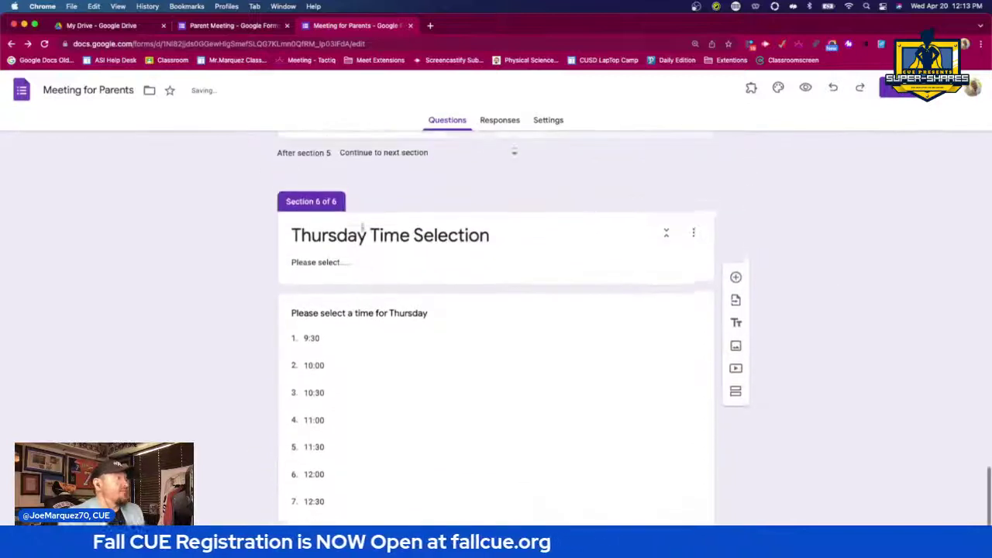
{"action": "left_click_drag", "start_coordinate": [368, 237], "coordinate": [285, 240]}
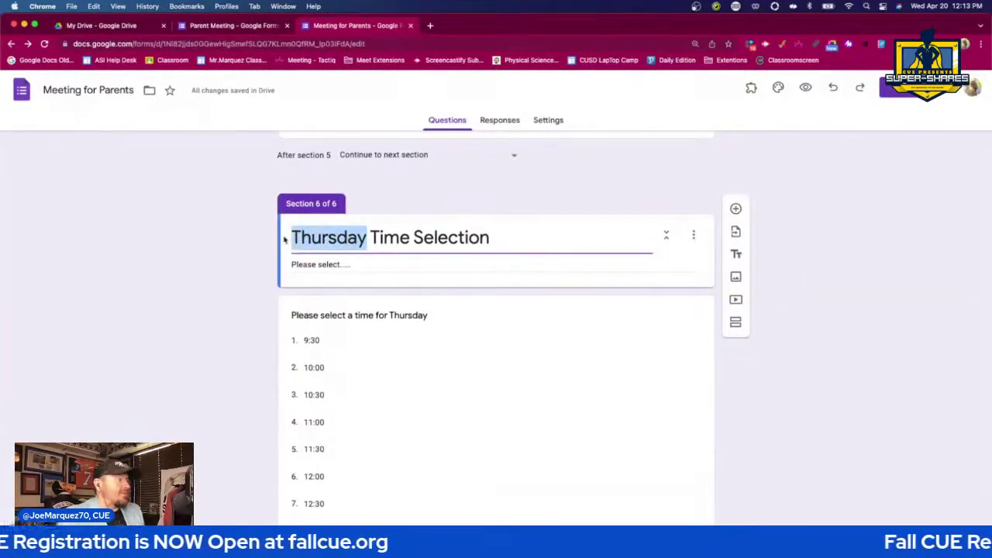
{"action": "type", "text": "Frid"}
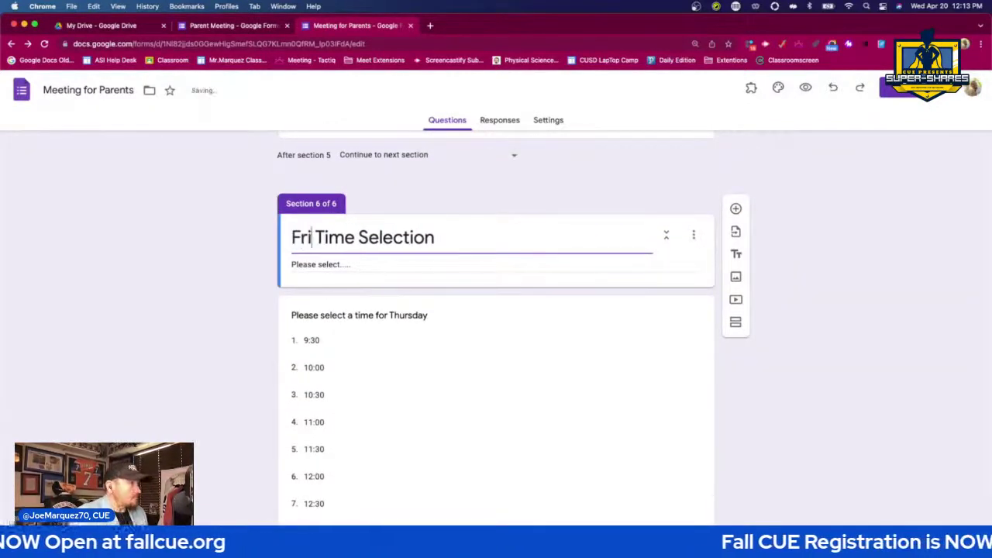
{"action": "type", "text": "ay"}
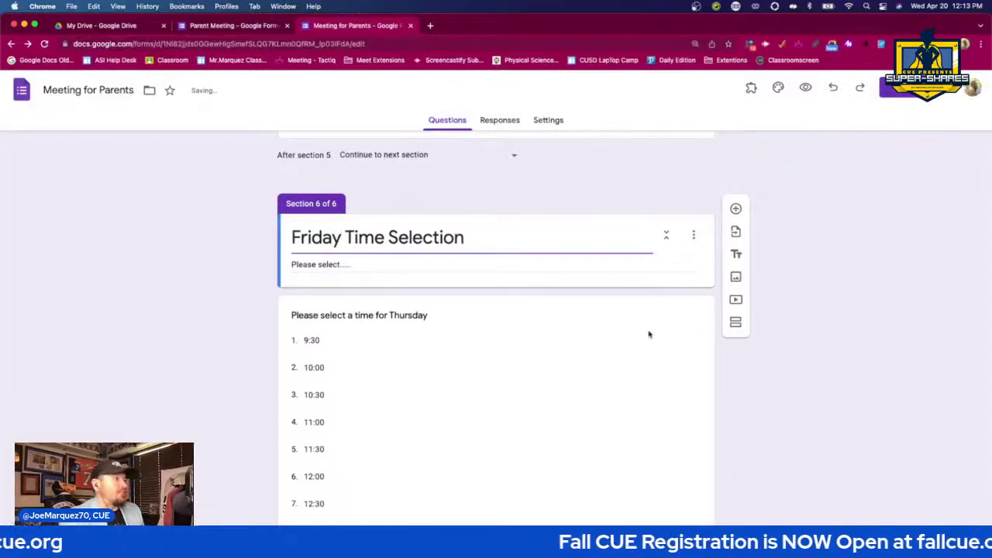
- Reword the question in the Friday Time Selection section to "Please select a time for Friday"
{"action": "scroll", "coordinate": [660, 336], "scroll_direction": "down", "scroll_amount": 2}
{"action": "scroll", "coordinate": [445, 272], "scroll_direction": "up", "scroll_amount": 1}
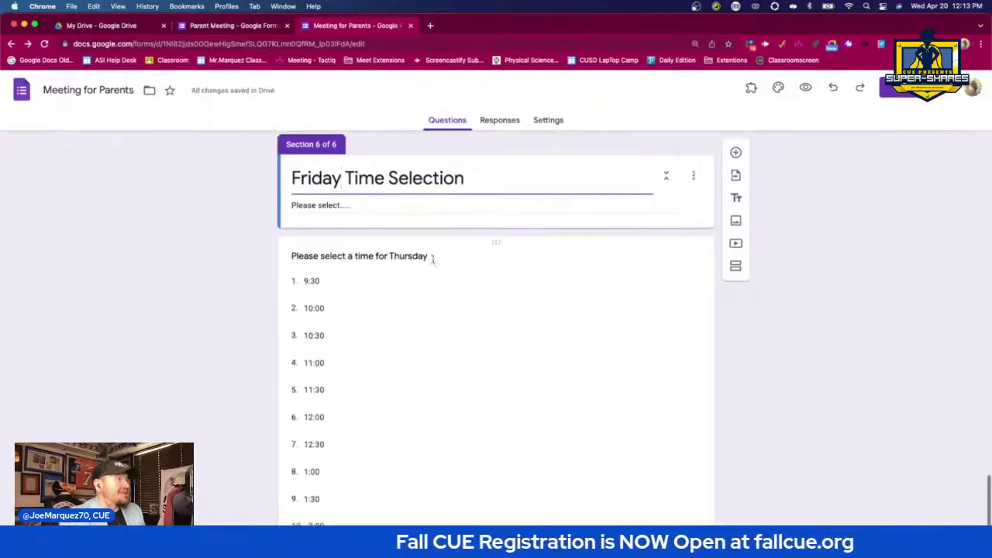
{"action": "left_click", "coordinate": [442, 263]}
{"action": "left_click", "coordinate": [446, 266]}
{"action": "key", "text": "BackSpace"}
{"action": "key", "text": "BackSpace"}
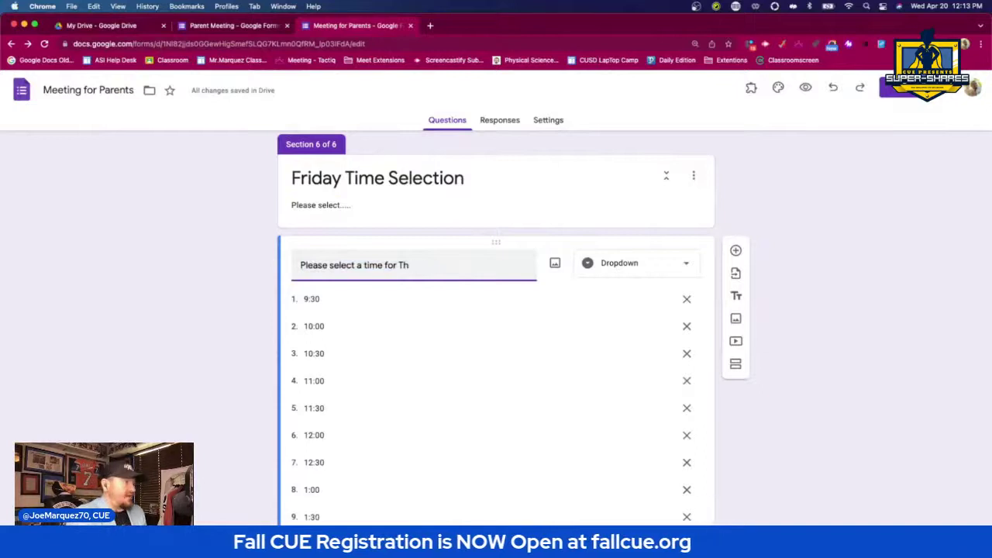
{"action": "type", "text": "Friday"}
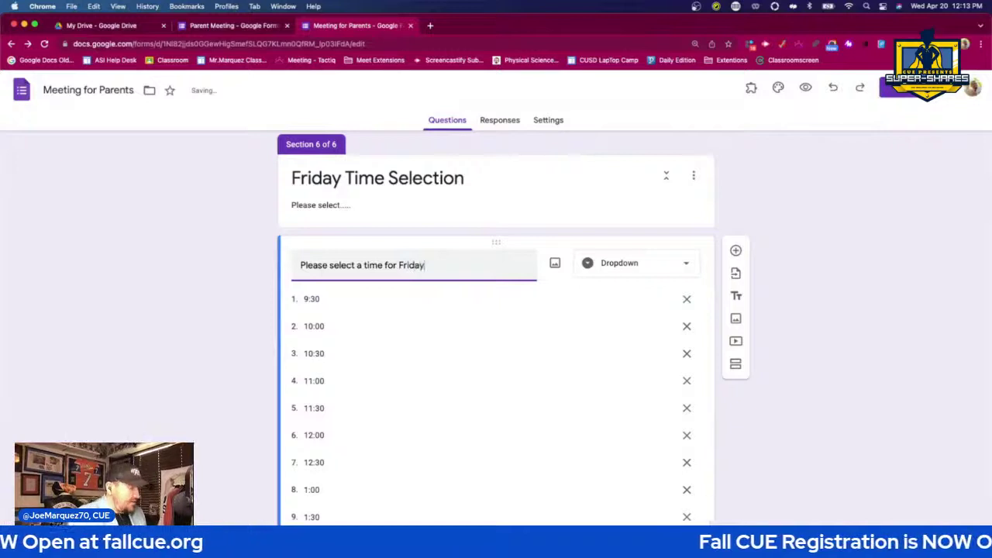
{"action": "left_click", "coordinate": [879, 277]}
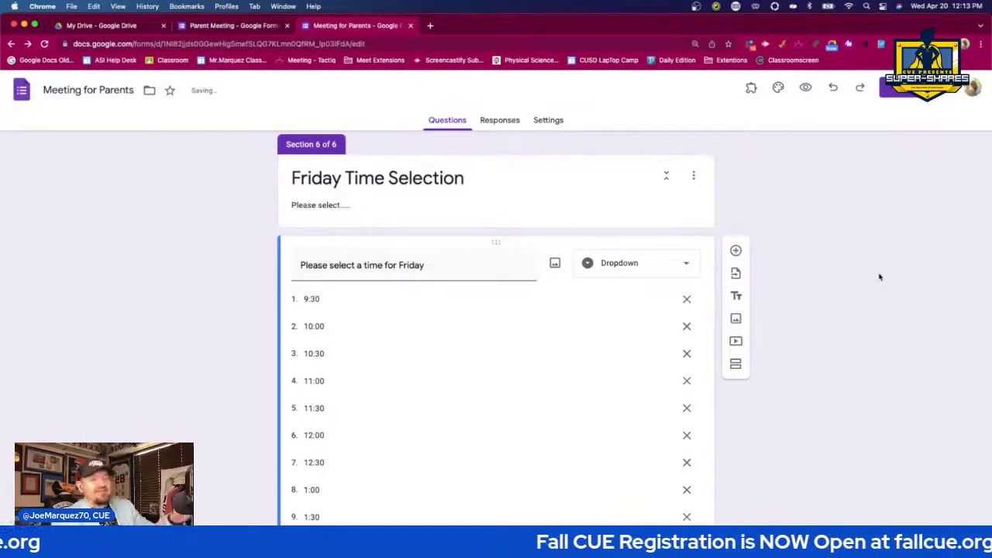
- Add a new section after Friday Time Selection and title it "Comment Section"
{"action": "scroll", "coordinate": [879, 277], "scroll_direction": "down", "scroll_amount": 4}
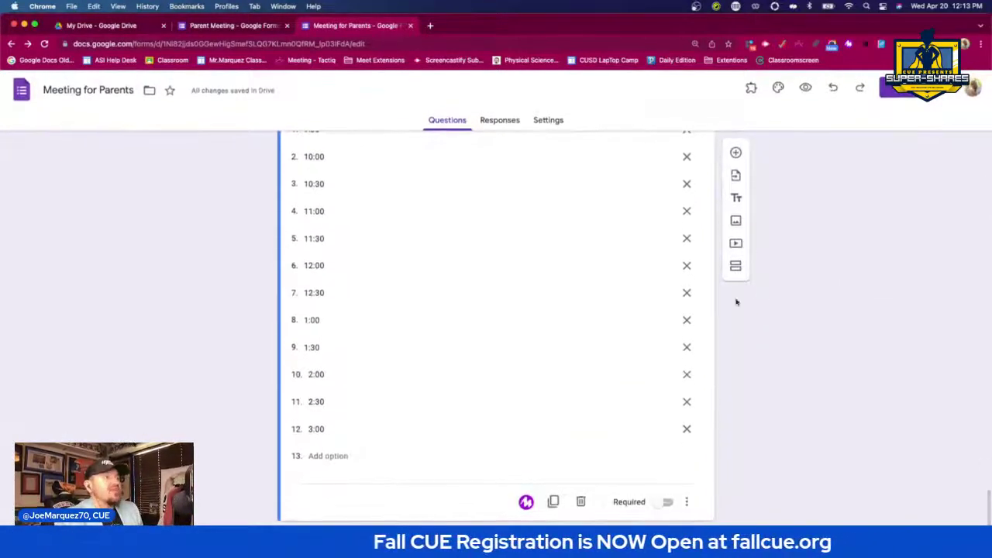
{"action": "left_click", "coordinate": [735, 265]}
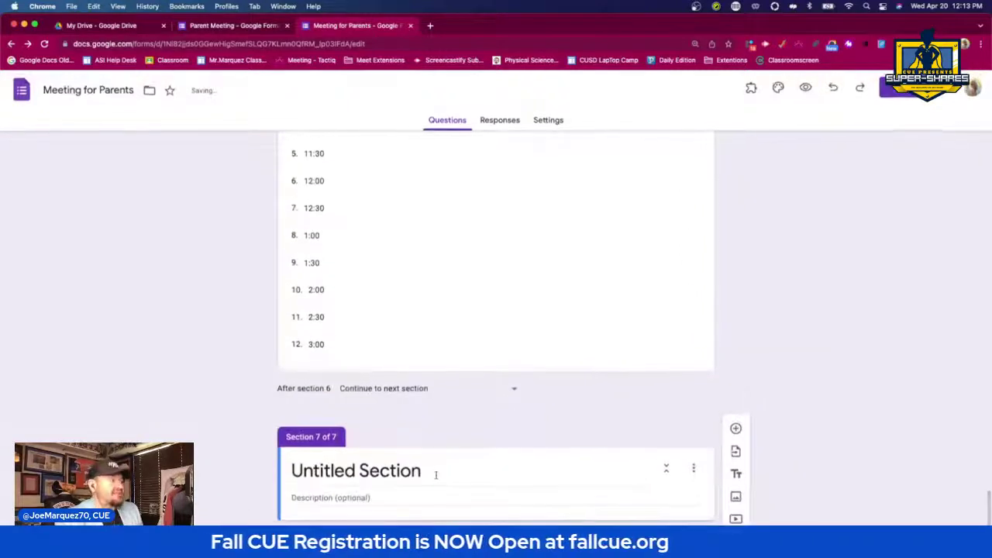
{"action": "left_click", "coordinate": [436, 476]}
{"action": "left_click", "coordinate": [357, 471]}
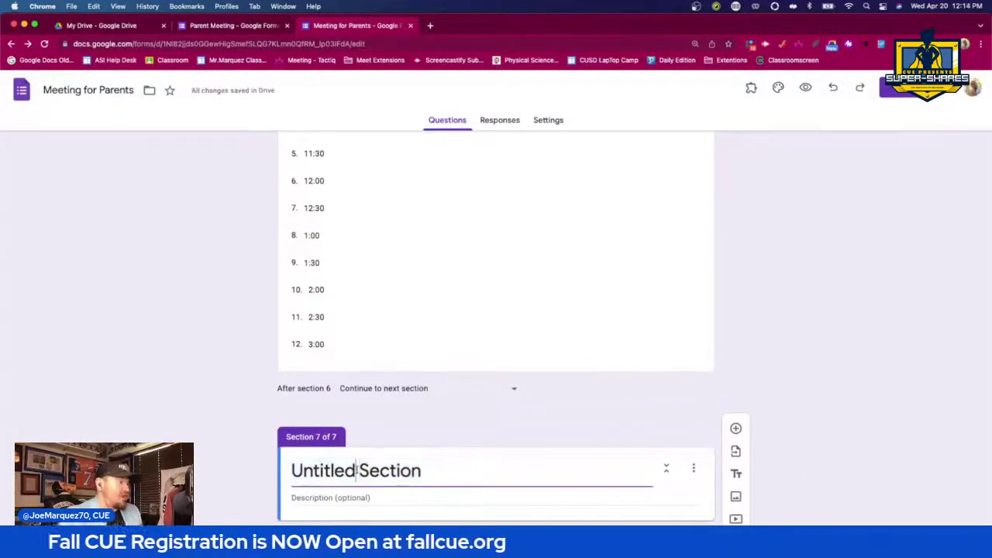
{"action": "key", "text": "BackSpace"}
{"action": "key", "text": "BackSpace"}
{"action": "key", "text": "BackSpace"}
{"action": "key", "text": "BackSpace"}
{"action": "key", "text": "BackSpace"}
{"action": "key", "text": "BackSpace"}
{"action": "key", "text": "BackSpace"}
{"action": "key", "text": "BackSpace"}
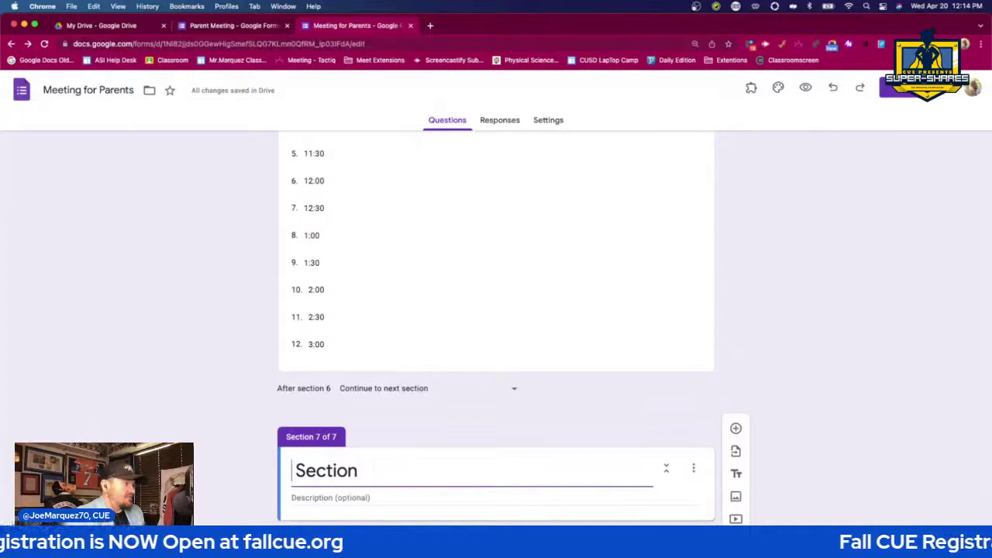
{"action": "type", "text": "Comment"}
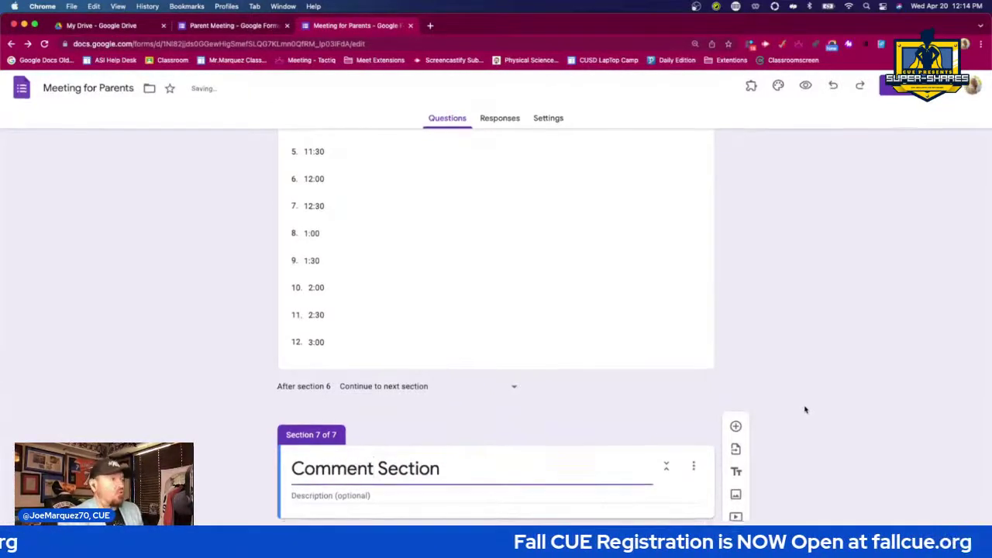
- Add a non-required paragraph question to the Comment Section reading "Please leave a comment below or hit submit form"
{"action": "left_click", "coordinate": [736, 429]}
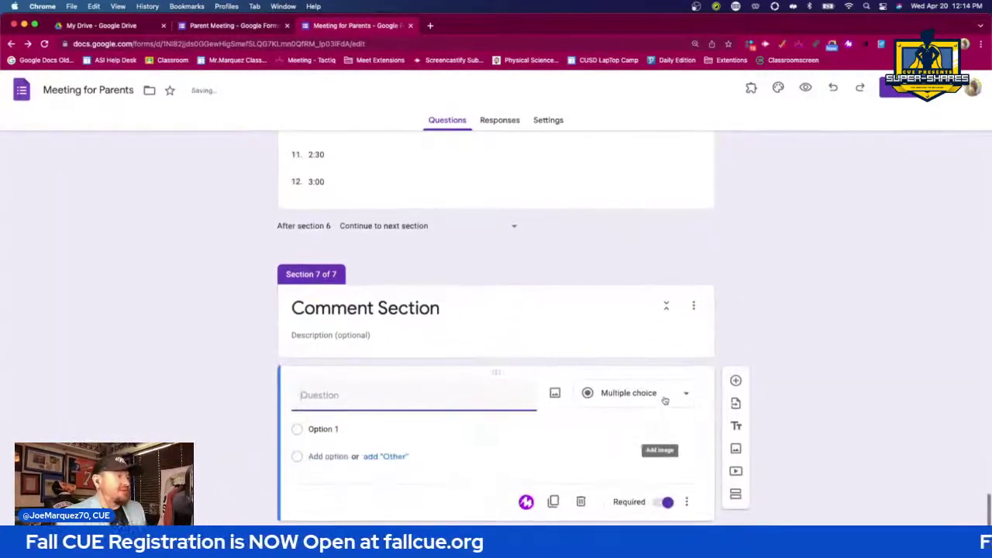
{"action": "left_click", "coordinate": [665, 401]}
{"action": "left_click", "coordinate": [642, 250]}
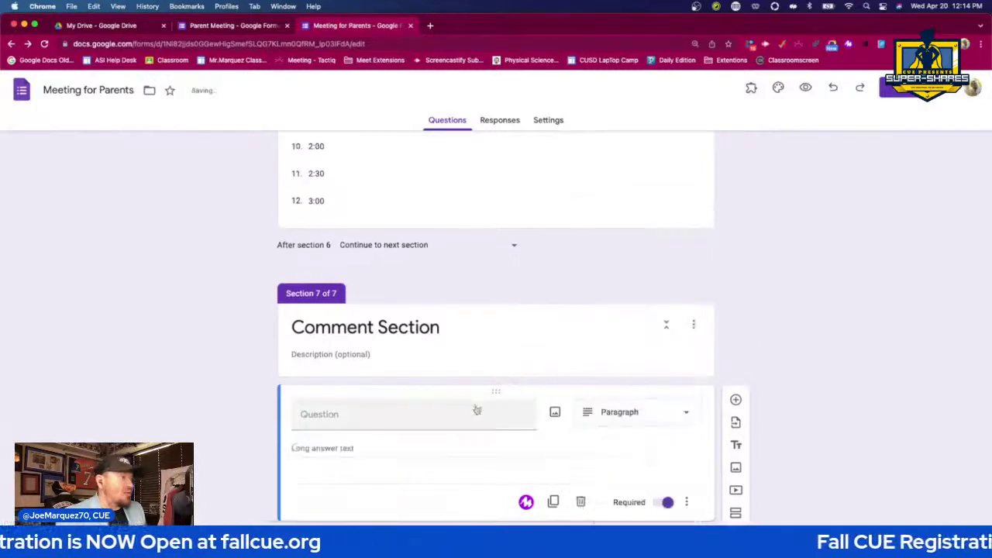
{"action": "left_click", "coordinate": [472, 408]}
{"action": "type", "text": "Plea"}
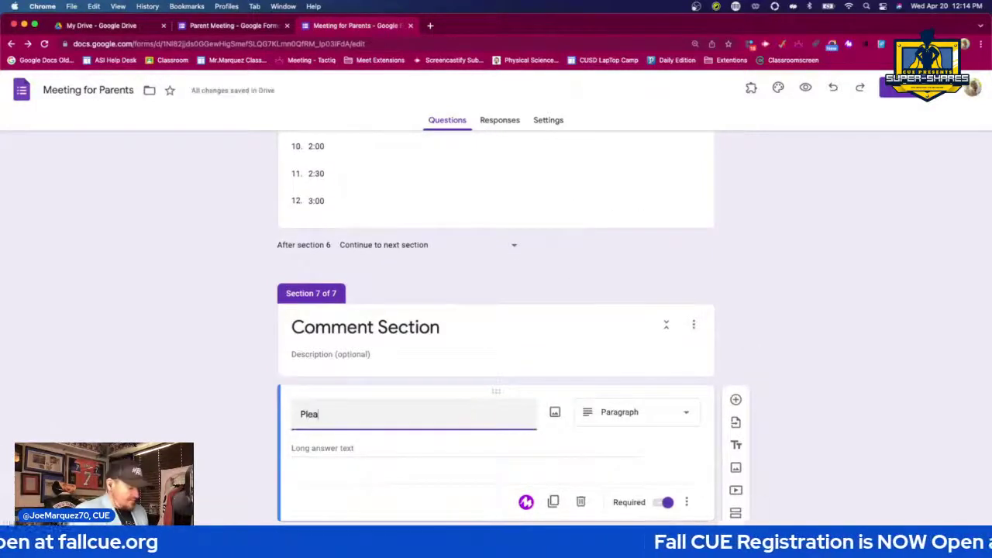
{"action": "type", "text": "a comment"}
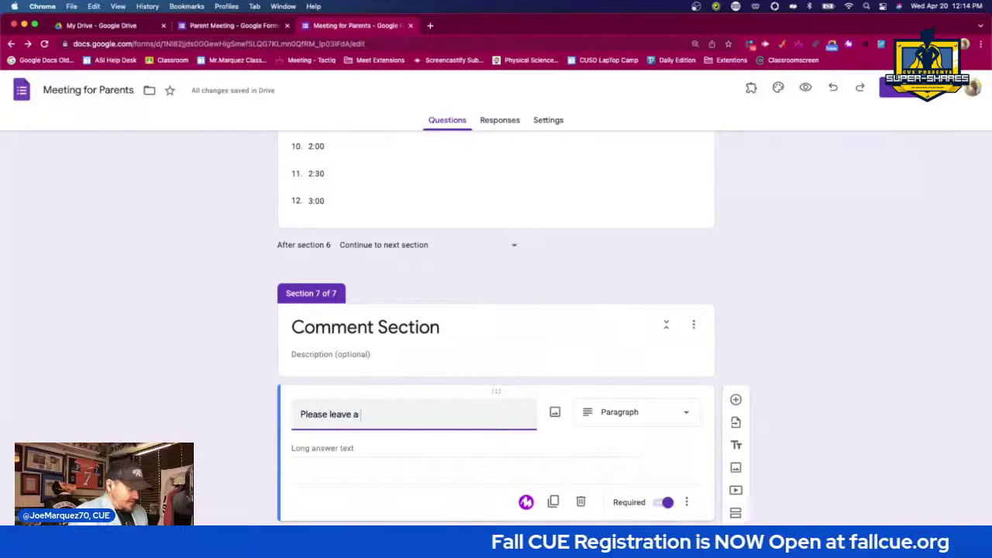
{"action": "type", "text": " below or hit submit form"}
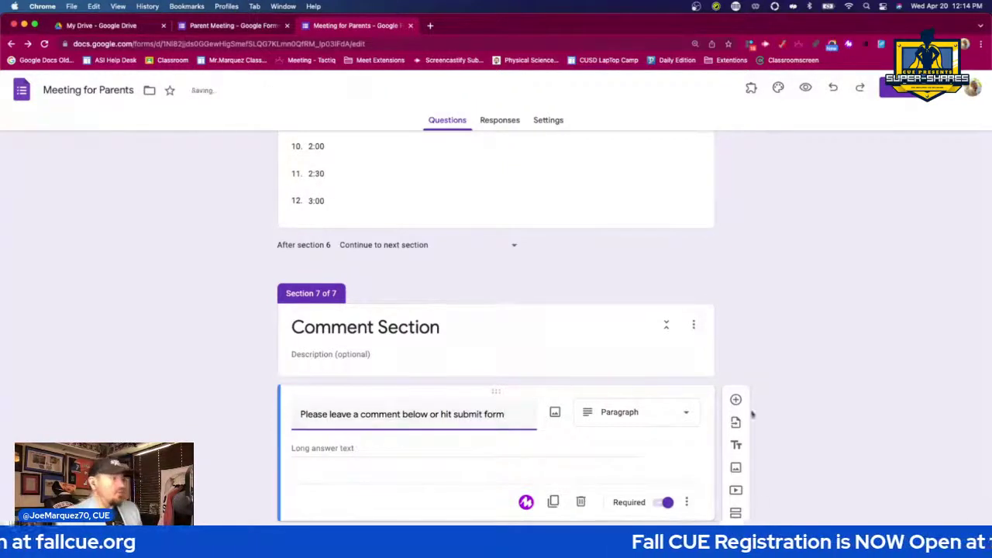
{"action": "left_click", "coordinate": [672, 504]}
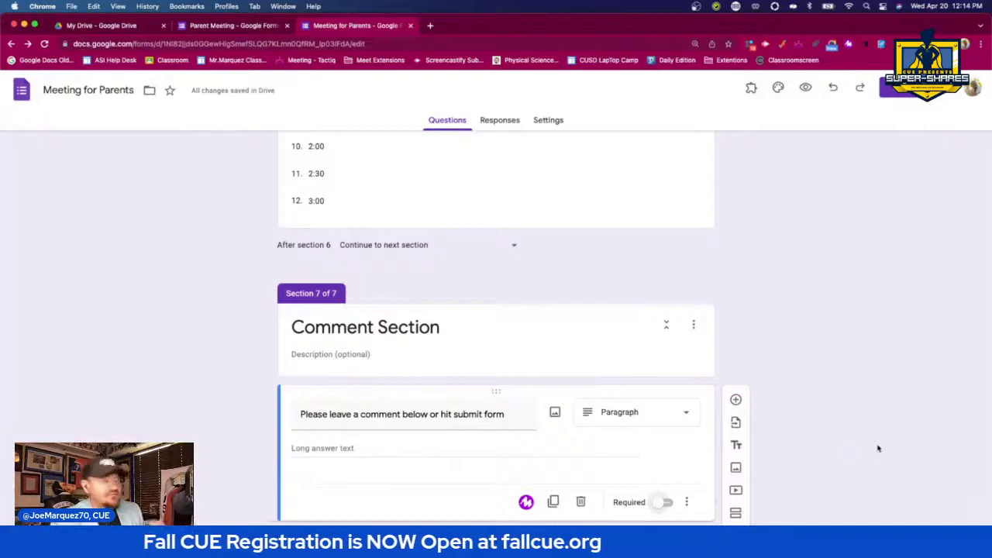
- Enable going to a section based on the answer for the question "What Day do you want to meet?"
{"action": "scroll", "coordinate": [884, 443], "scroll_direction": "up", "scroll_amount": 3}
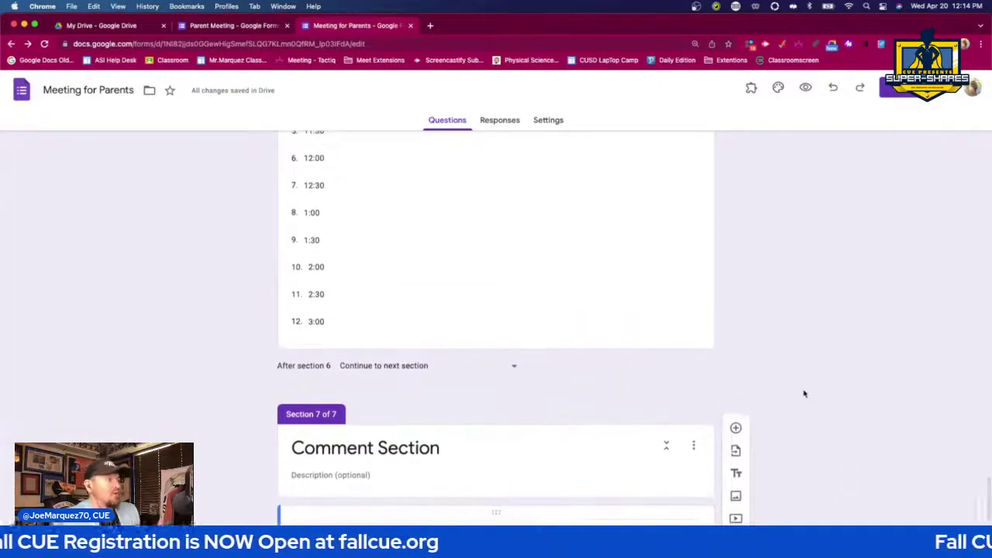
{"action": "scroll", "coordinate": [804, 394], "scroll_direction": "up", "scroll_amount": 20}
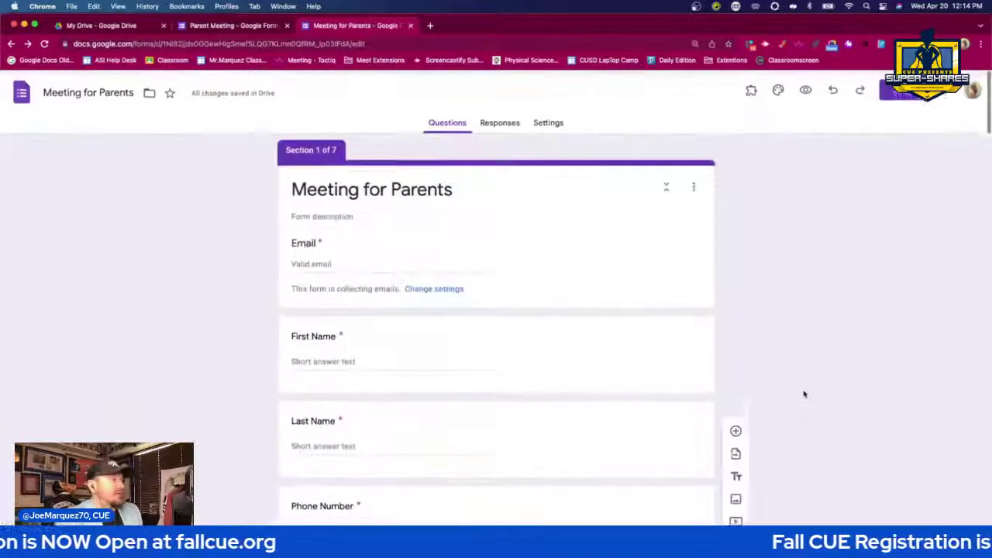
{"action": "scroll", "coordinate": [804, 394], "scroll_direction": "down", "scroll_amount": 5}
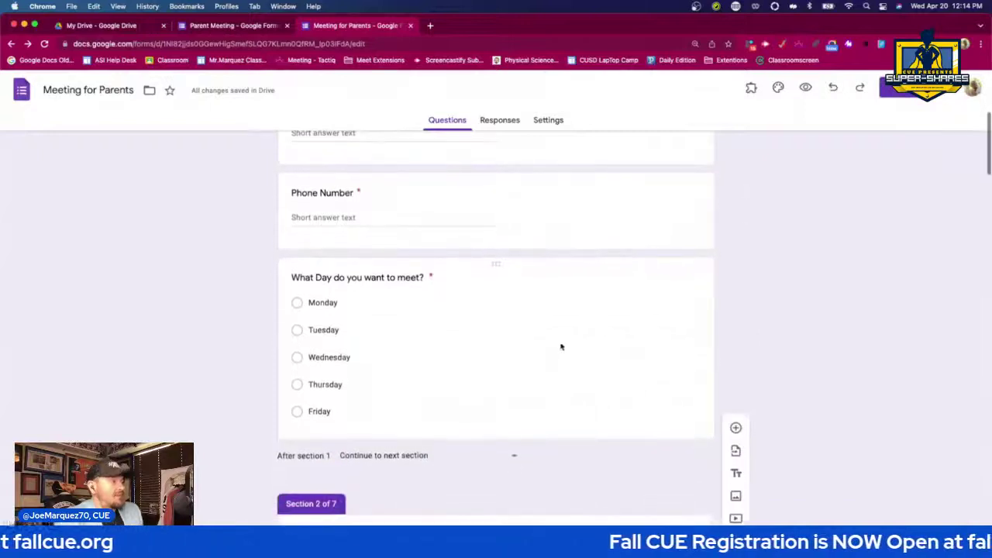
{"action": "left_click", "coordinate": [561, 346]}
{"action": "left_click", "coordinate": [687, 522]}
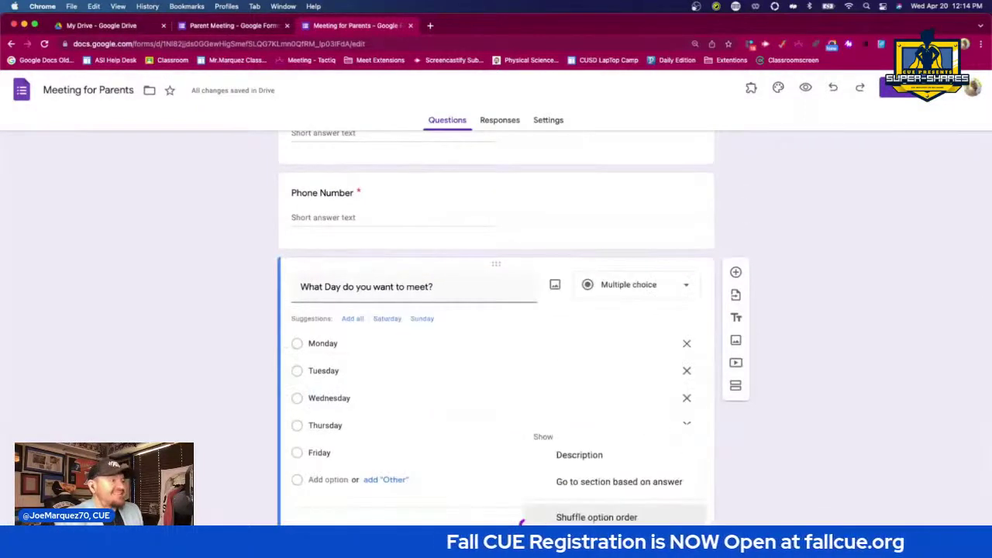
{"action": "left_click", "coordinate": [655, 485]}
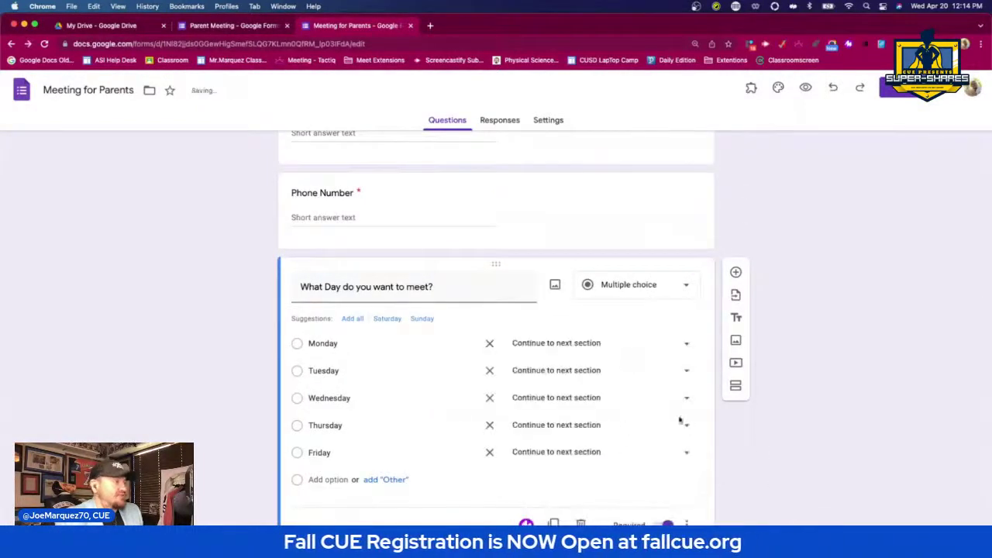
- Route the Monday through Friday answers to their matching time selection sections, sections 2 through 6 respectively
{"action": "left_click", "coordinate": [686, 346]}
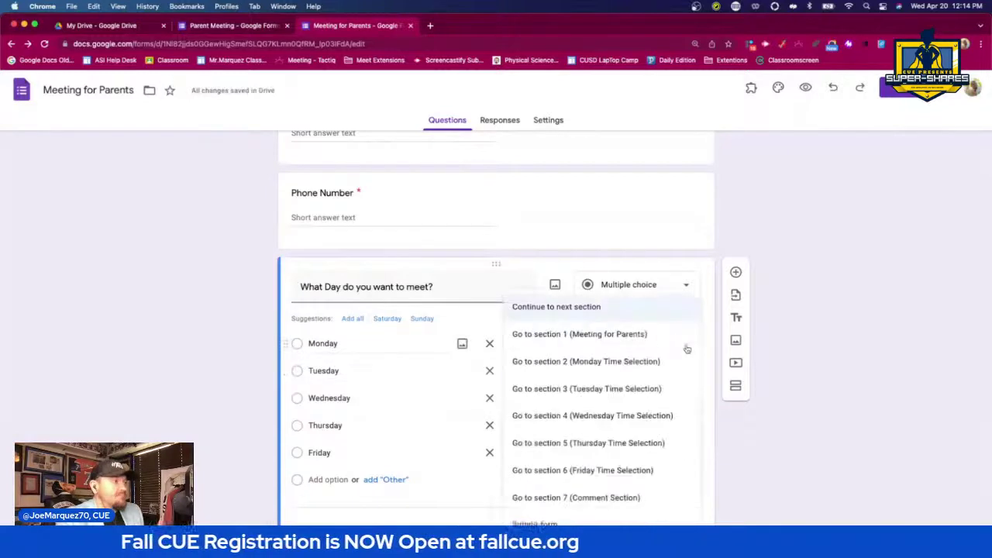
{"action": "left_click", "coordinate": [649, 363]}
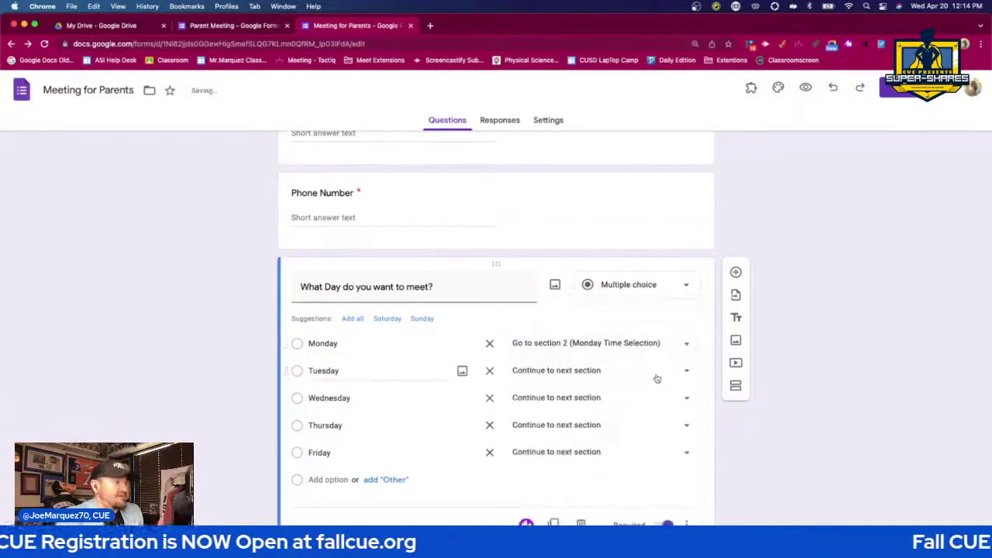
{"action": "left_click", "coordinate": [685, 373]}
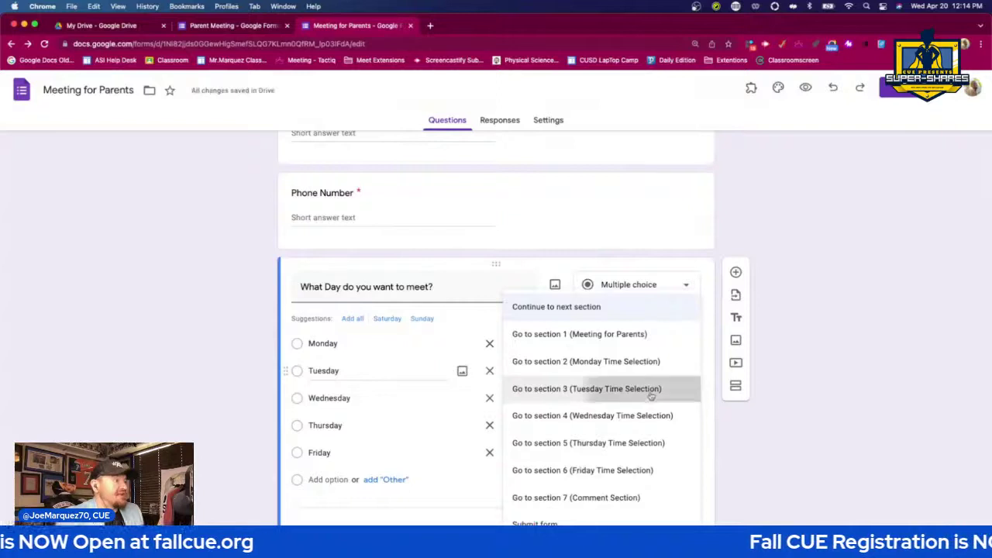
{"action": "left_click", "coordinate": [653, 392]}
{"action": "left_click", "coordinate": [681, 398]}
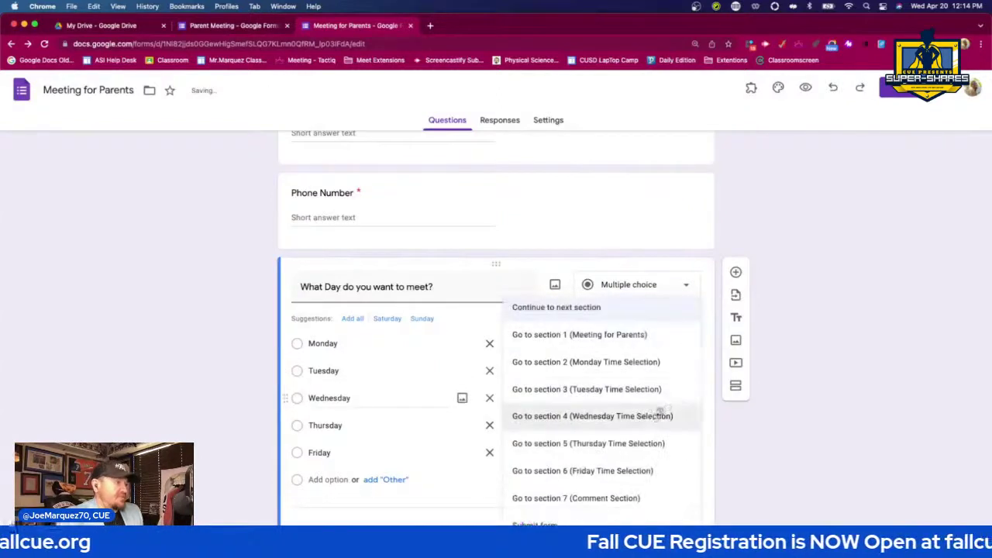
{"action": "left_click", "coordinate": [658, 417]}
{"action": "left_click", "coordinate": [685, 427]}
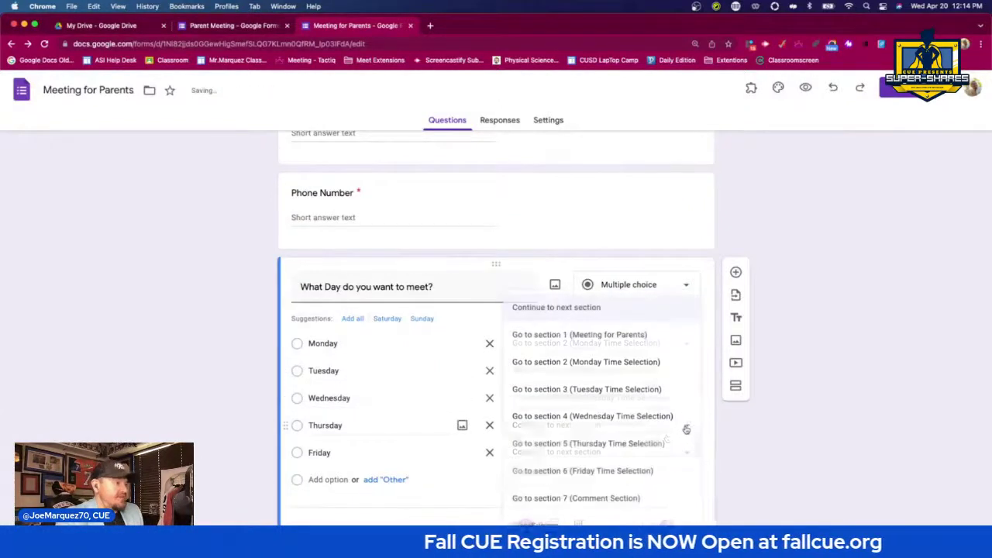
{"action": "left_click", "coordinate": [651, 445]}
{"action": "left_click", "coordinate": [685, 453]}
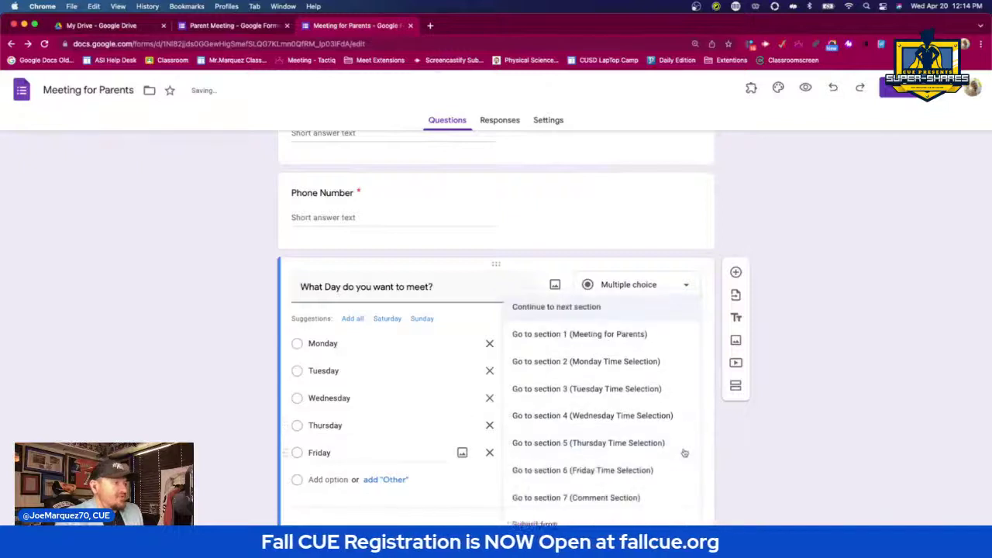
{"action": "left_click", "coordinate": [651, 470]}
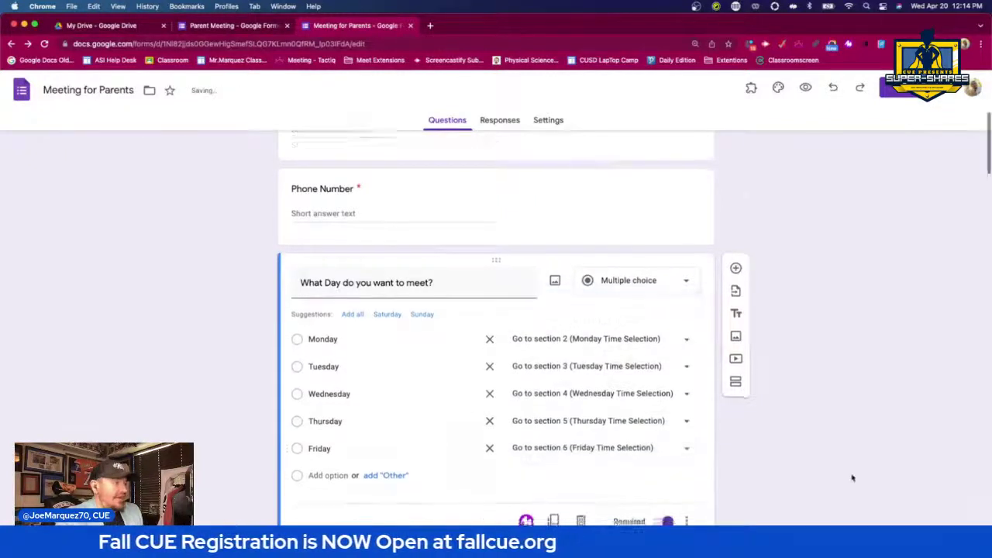
- Set the form to go to section 7 (Comment Section) after section 2, Monday Time Selection
{"action": "scroll", "coordinate": [852, 479], "scroll_direction": "down", "scroll_amount": 3}
{"action": "scroll", "coordinate": [853, 478], "scroll_direction": "down", "scroll_amount": 3}
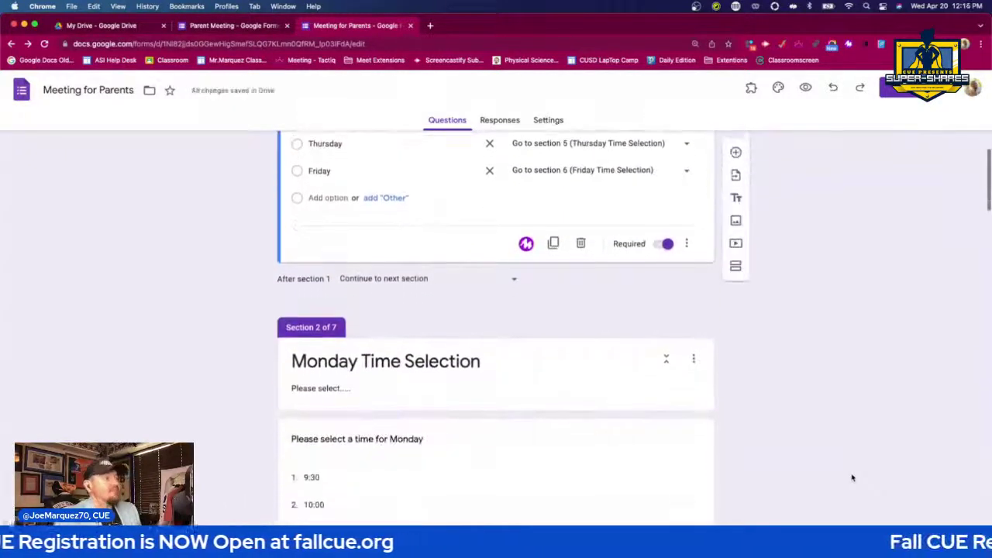
{"action": "scroll", "coordinate": [852, 479], "scroll_direction": "down", "scroll_amount": 5}
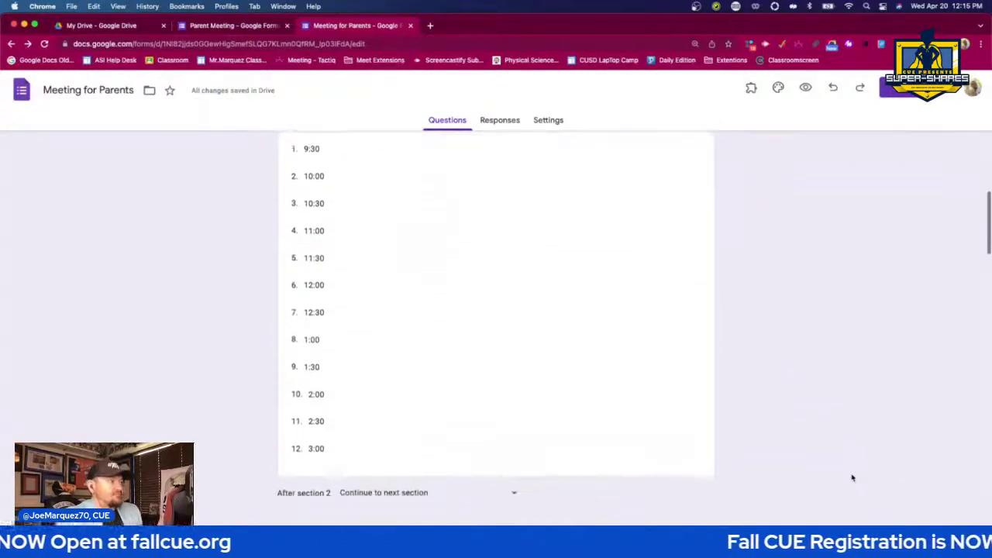
{"action": "scroll", "coordinate": [852, 478], "scroll_direction": "up", "scroll_amount": 1}
{"action": "scroll", "coordinate": [852, 478], "scroll_direction": "down", "scroll_amount": 1}
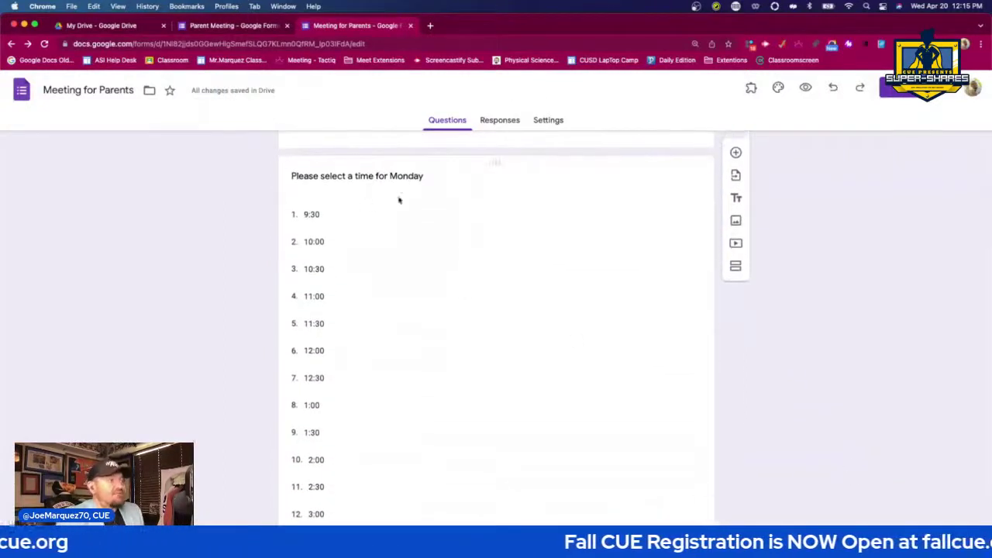
{"action": "scroll", "coordinate": [455, 261], "scroll_direction": "up", "scroll_amount": 3}
{"action": "scroll", "coordinate": [426, 343], "scroll_direction": "down", "scroll_amount": 4}
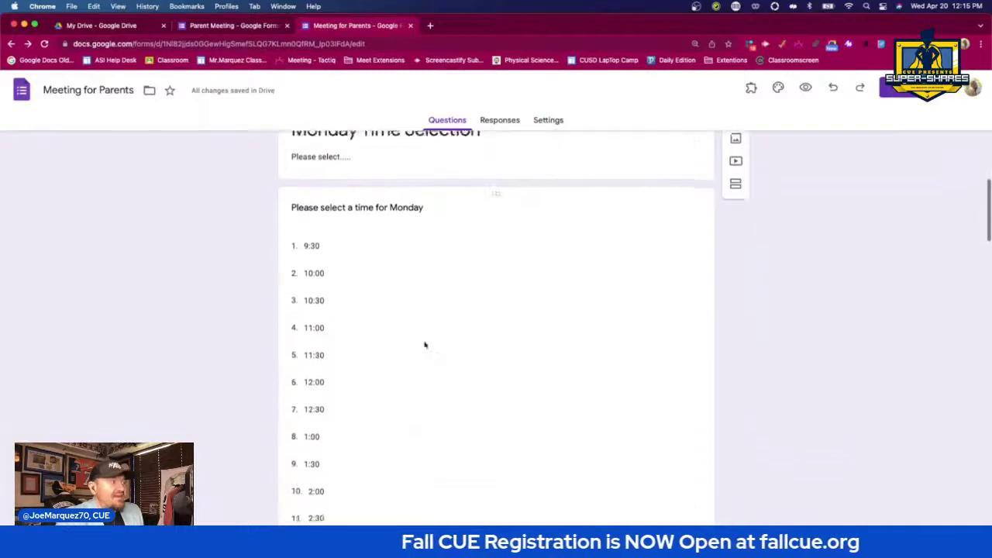
{"action": "scroll", "coordinate": [428, 338], "scroll_direction": "down", "scroll_amount": 5}
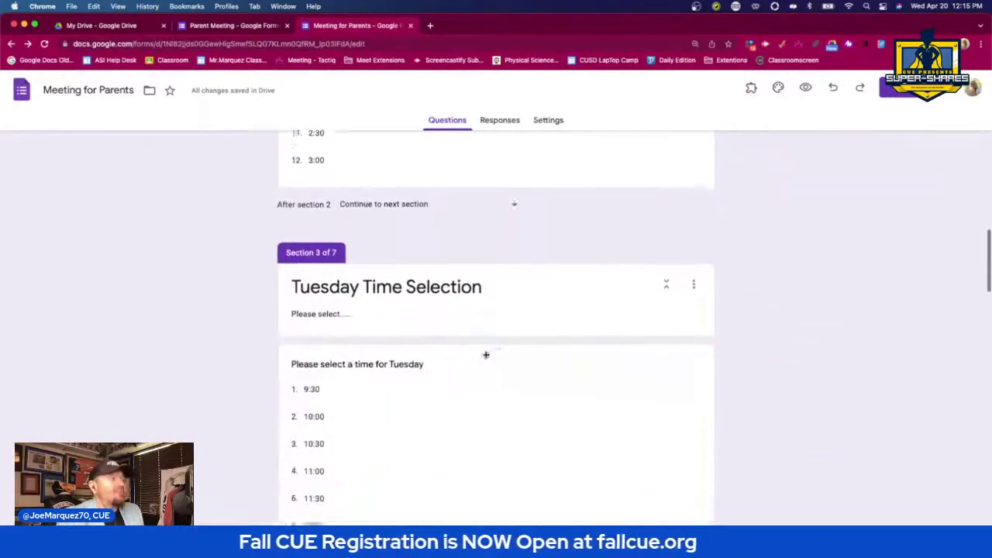
{"action": "scroll", "coordinate": [387, 336], "scroll_direction": "up", "scroll_amount": 3}
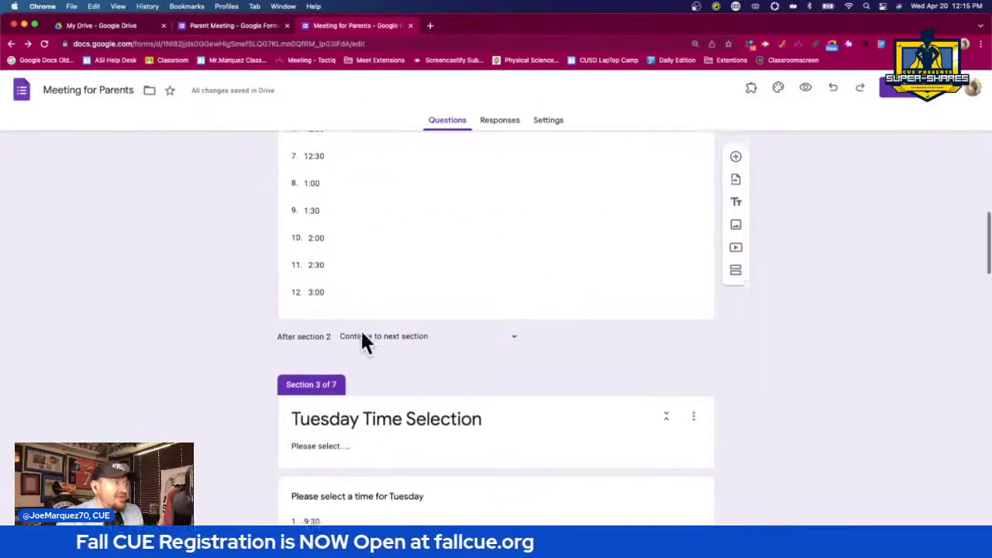
{"action": "left_click", "coordinate": [509, 339]}
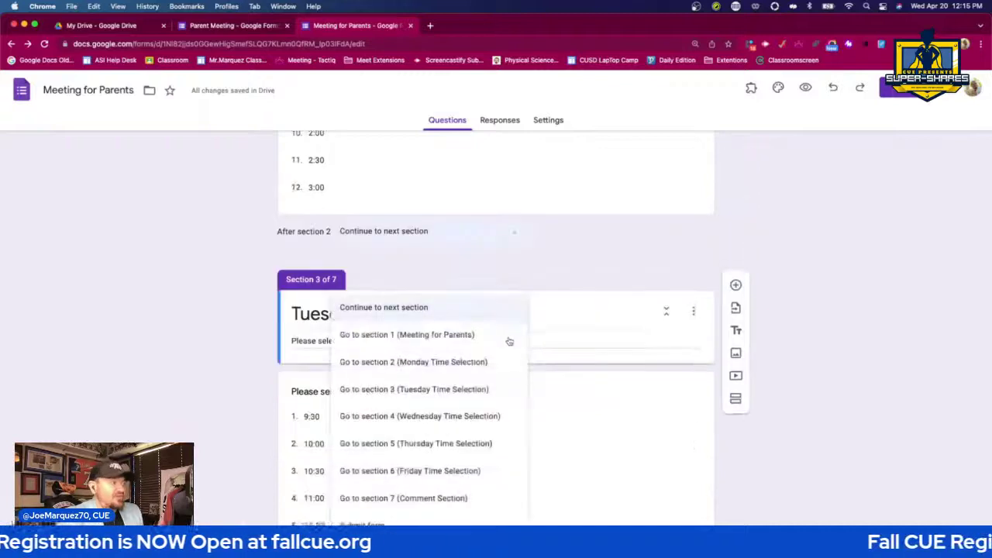
{"action": "left_click", "coordinate": [482, 498]}
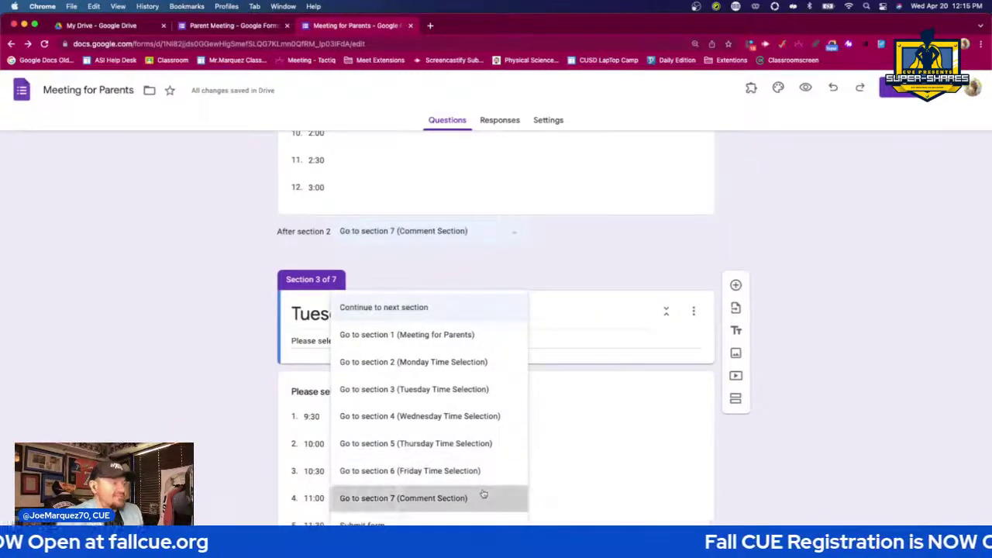
- Set sections 3 and 4, the Tuesday and Wednesday time selections, to lead to section 7 (Comment Section)
{"action": "scroll", "coordinate": [853, 436], "scroll_direction": "down", "scroll_amount": 5}
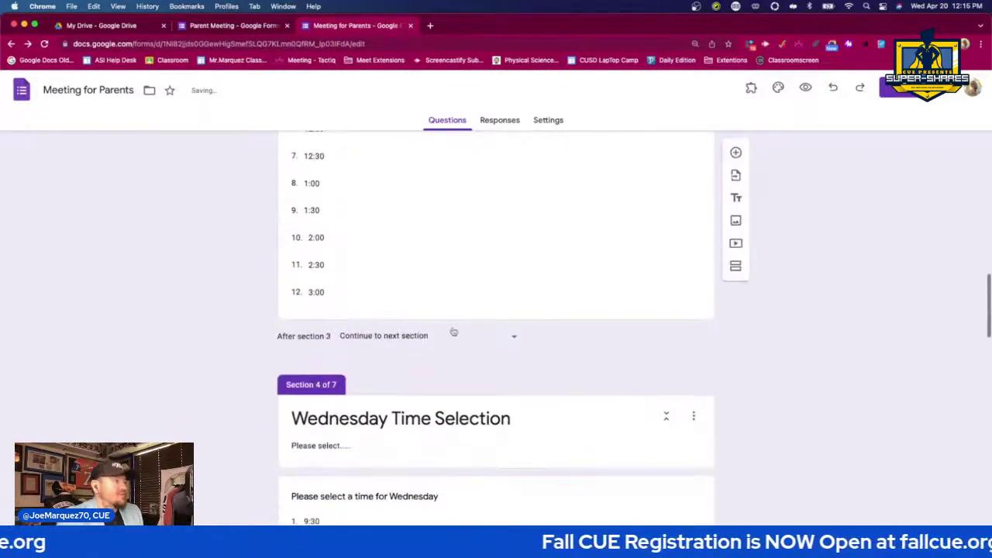
{"action": "left_click", "coordinate": [469, 335]}
{"action": "left_click", "coordinate": [481, 497]}
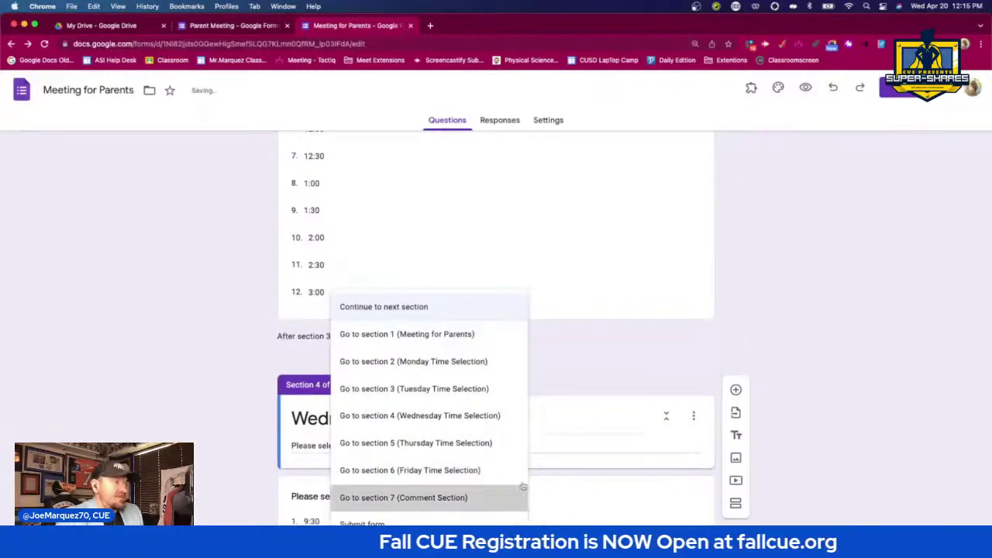
{"action": "scroll", "coordinate": [546, 473], "scroll_direction": "down", "scroll_amount": 2}
{"action": "scroll", "coordinate": [545, 468], "scroll_direction": "down", "scroll_amount": 4}
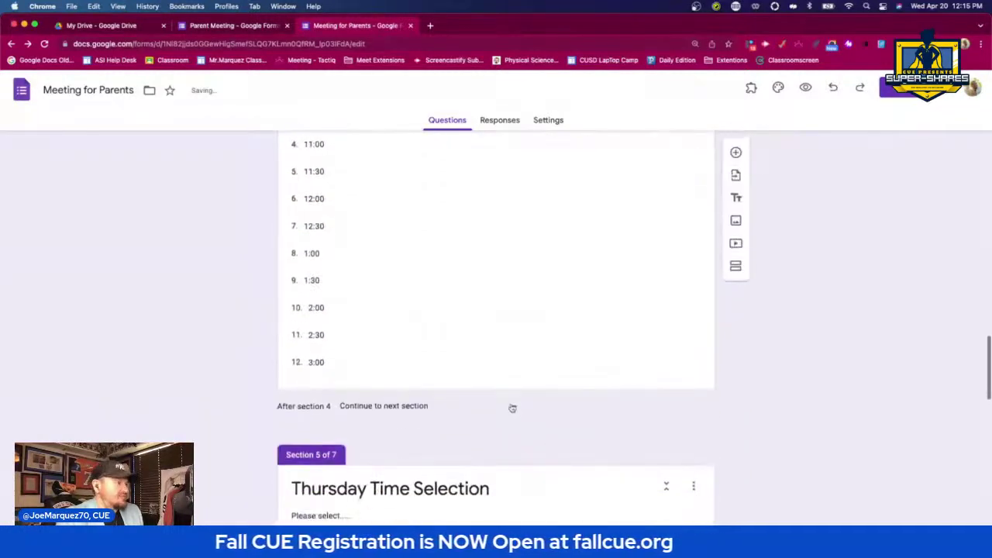
{"action": "left_click", "coordinate": [511, 408]}
{"action": "left_click", "coordinate": [482, 497]}
{"action": "scroll", "coordinate": [586, 471], "scroll_direction": "down", "scroll_amount": 5}
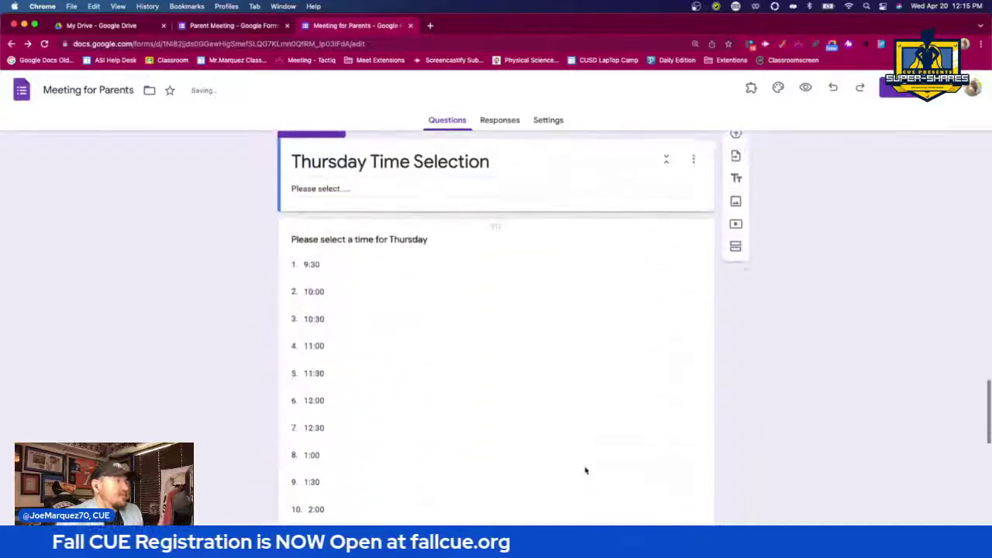
- Set sections 5 and 6, the Thursday and Friday time selections, to lead to section 7 (Comment Section)
{"action": "scroll", "coordinate": [586, 470], "scroll_direction": "down", "scroll_amount": 2}
{"action": "left_click", "coordinate": [505, 471]}
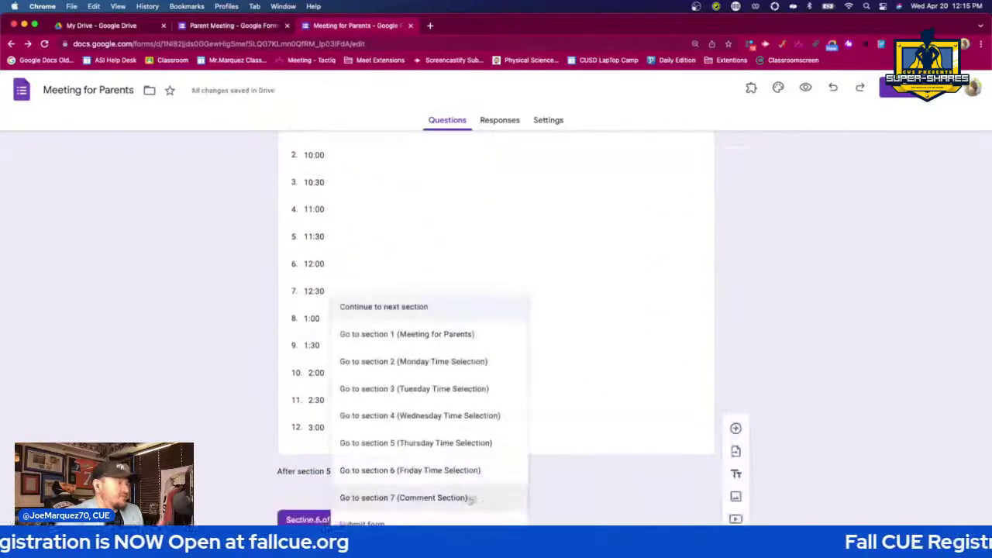
{"action": "left_click", "coordinate": [469, 498]}
{"action": "scroll", "coordinate": [607, 488], "scroll_direction": "down", "scroll_amount": 7}
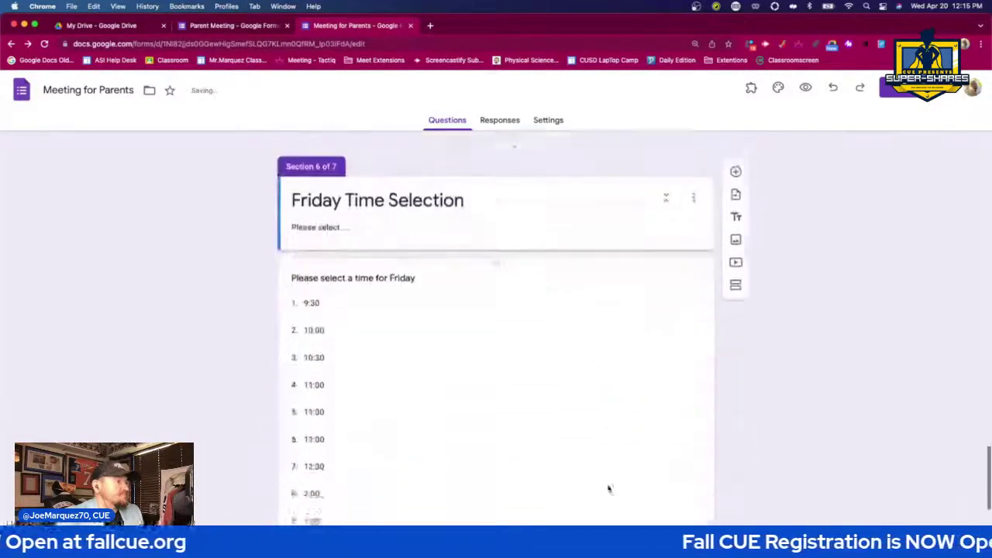
{"action": "left_click", "coordinate": [509, 459]}
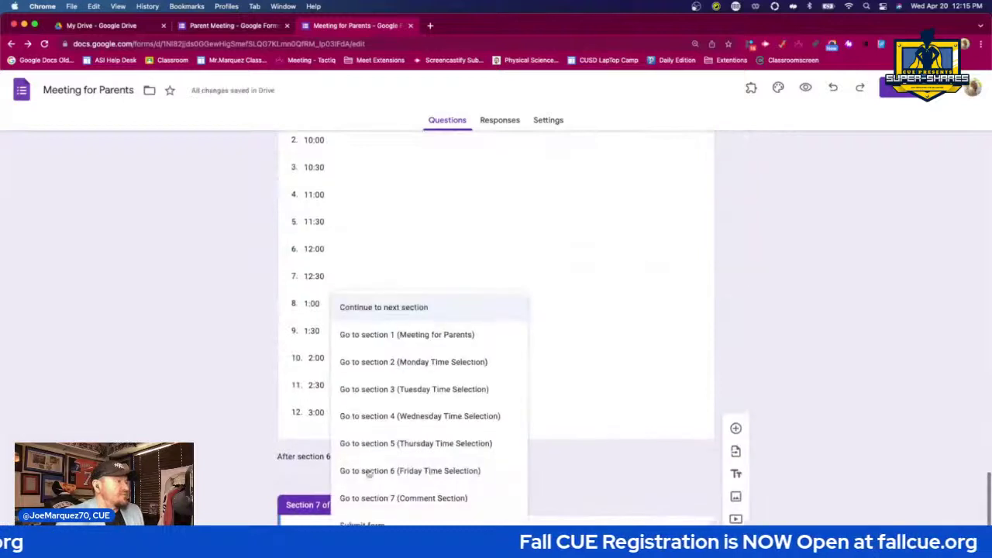
{"action": "left_click", "coordinate": [441, 470]}
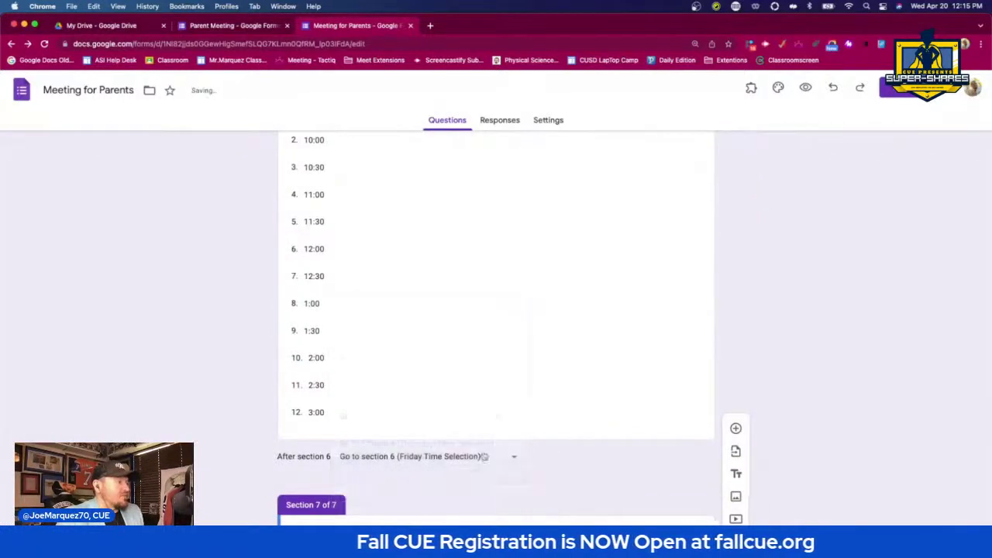
{"action": "left_click", "coordinate": [453, 457]}
{"action": "left_click", "coordinate": [463, 485]}
{"action": "scroll", "coordinate": [853, 426], "scroll_direction": "down", "scroll_amount": 4}
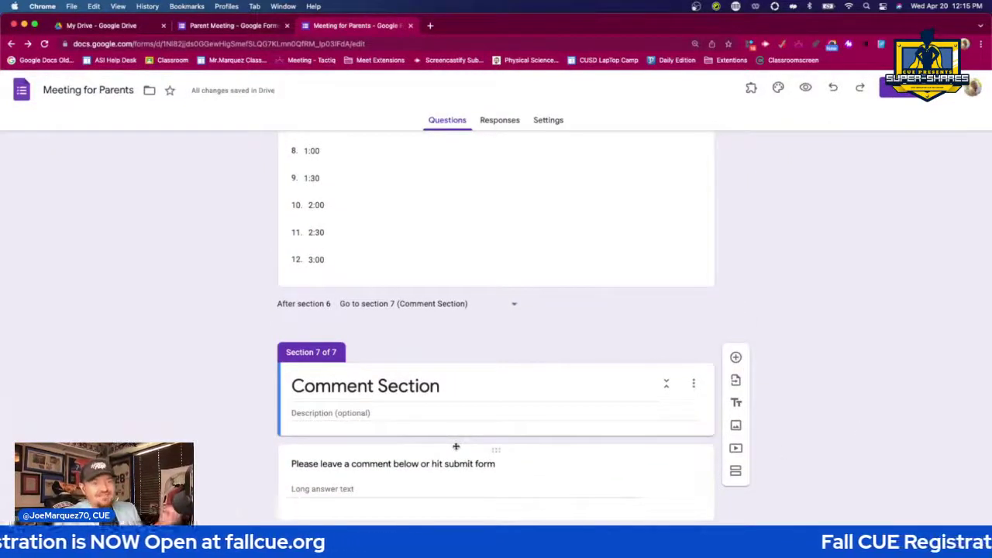
- Review the form's sections back to the start and open its respondent preview
{"action": "scroll", "coordinate": [827, 385], "scroll_direction": "up", "scroll_amount": 8}
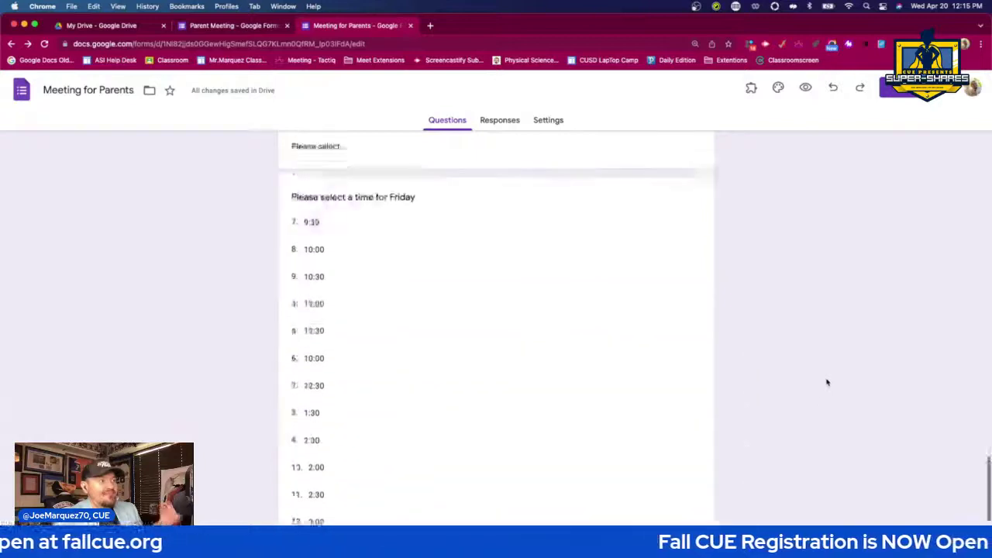
{"action": "scroll", "coordinate": [827, 384], "scroll_direction": "up", "scroll_amount": 20}
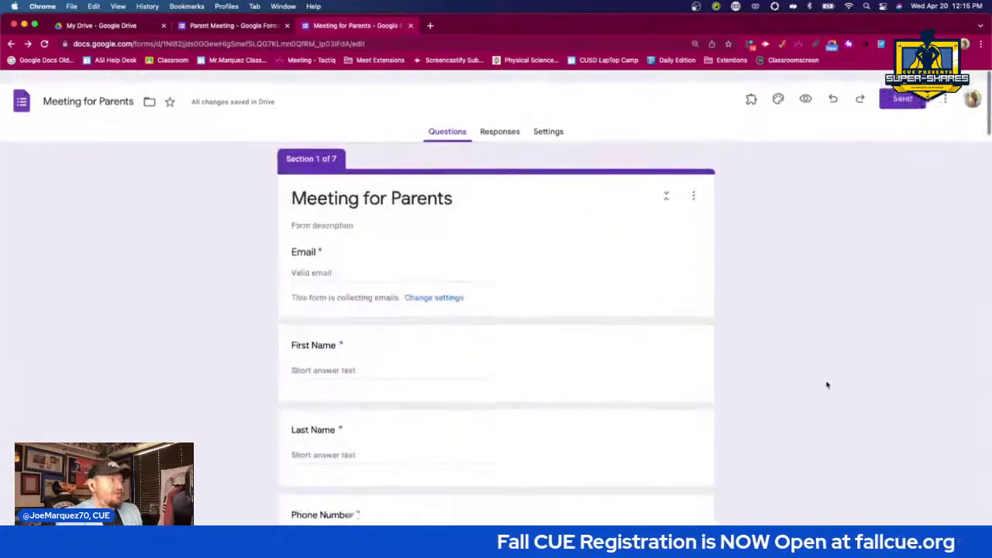
{"action": "scroll", "coordinate": [827, 384], "scroll_direction": "up", "scroll_amount": 2}
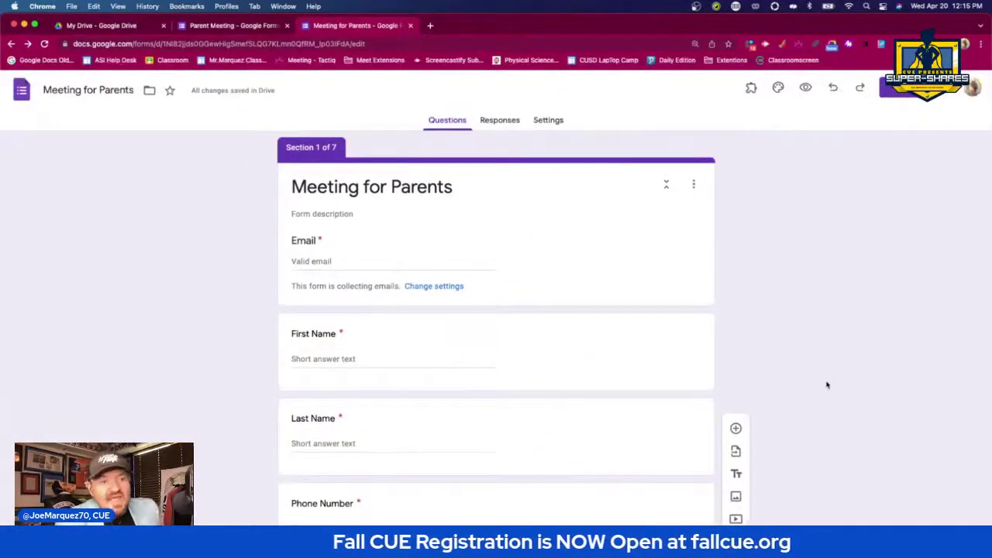
{"action": "scroll", "coordinate": [857, 403], "scroll_direction": "down", "scroll_amount": 5}
{"action": "scroll", "coordinate": [856, 400], "scroll_direction": "up", "scroll_amount": 5}
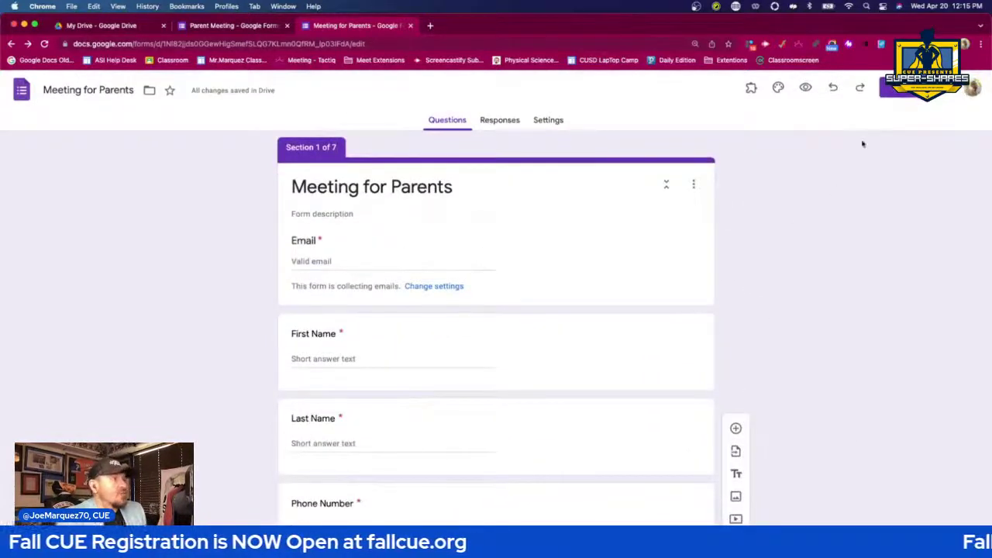
{"action": "left_click", "coordinate": [807, 88]}
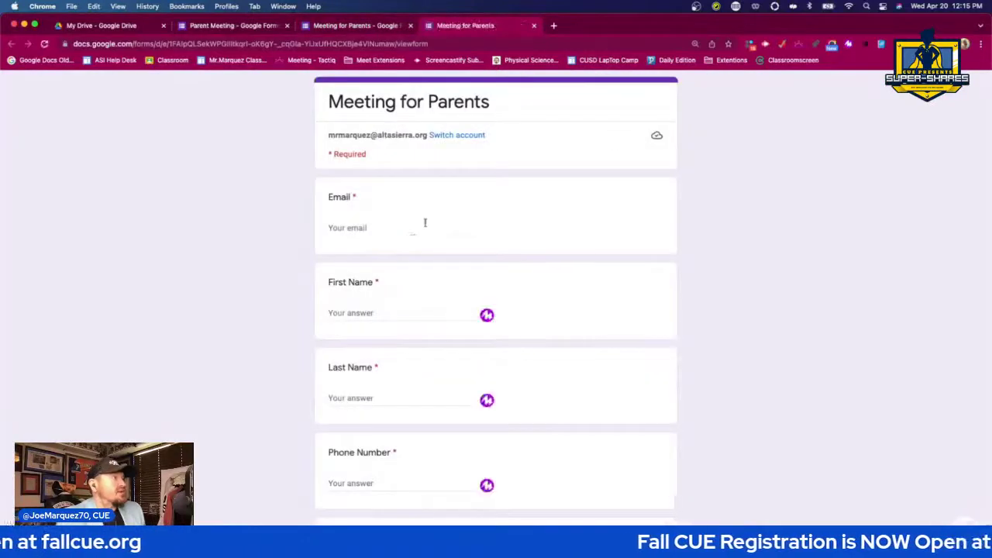
- Fill in a test respondent's valid email address, first name, last name and phone number in the form preview
{"action": "left_click", "coordinate": [426, 224]}
{"action": "type", "text": "Joe"}
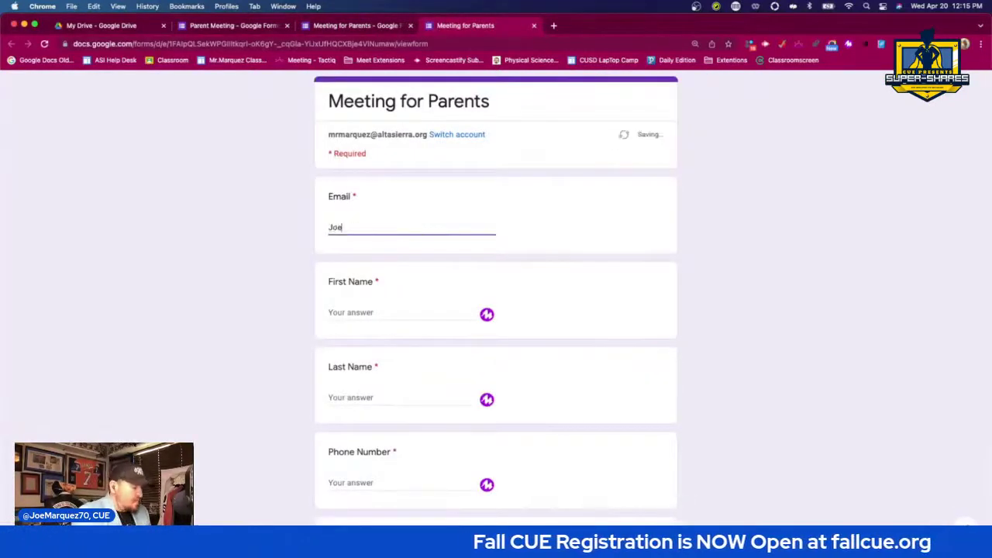
{"action": "left_click", "coordinate": [407, 307]}
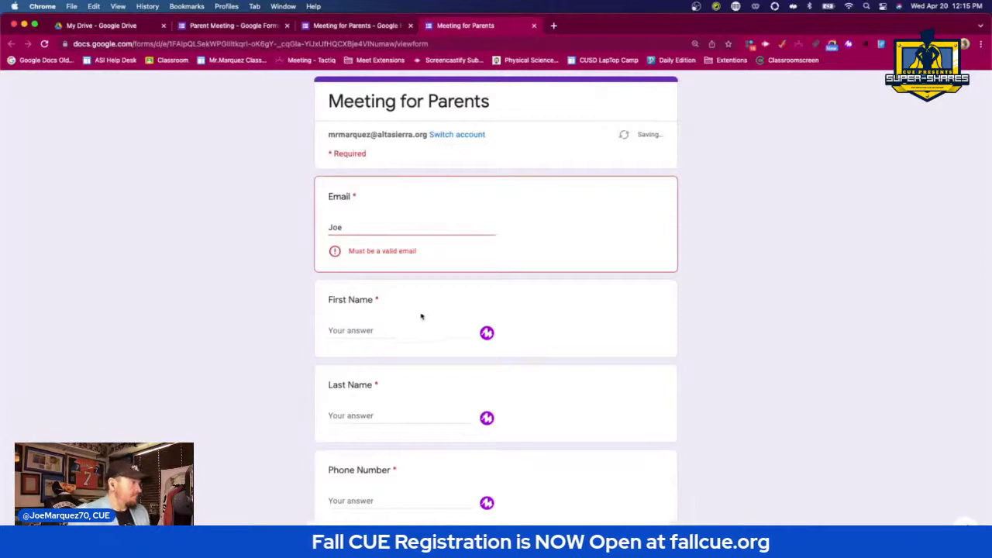
{"action": "left_click", "coordinate": [376, 224]}
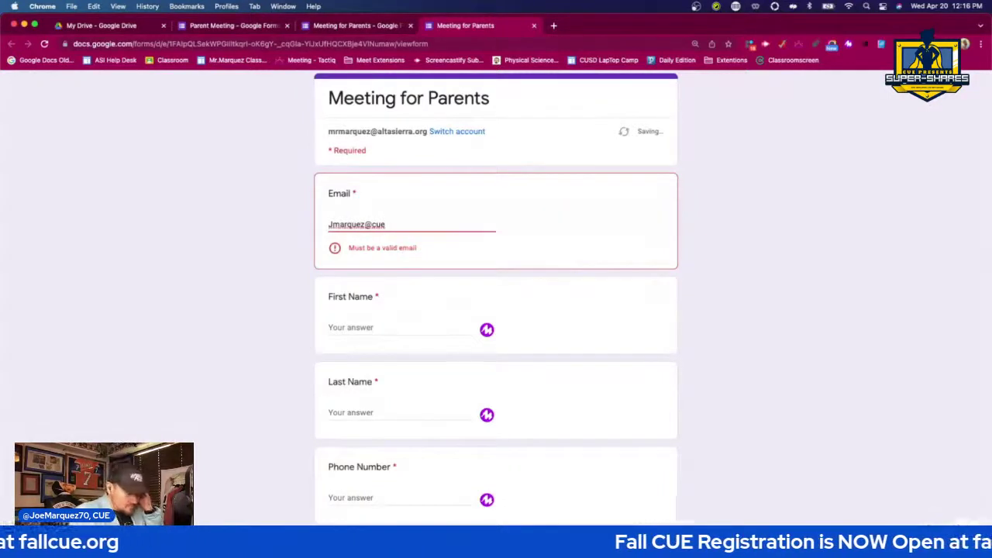
{"action": "type", "text": "rg"}
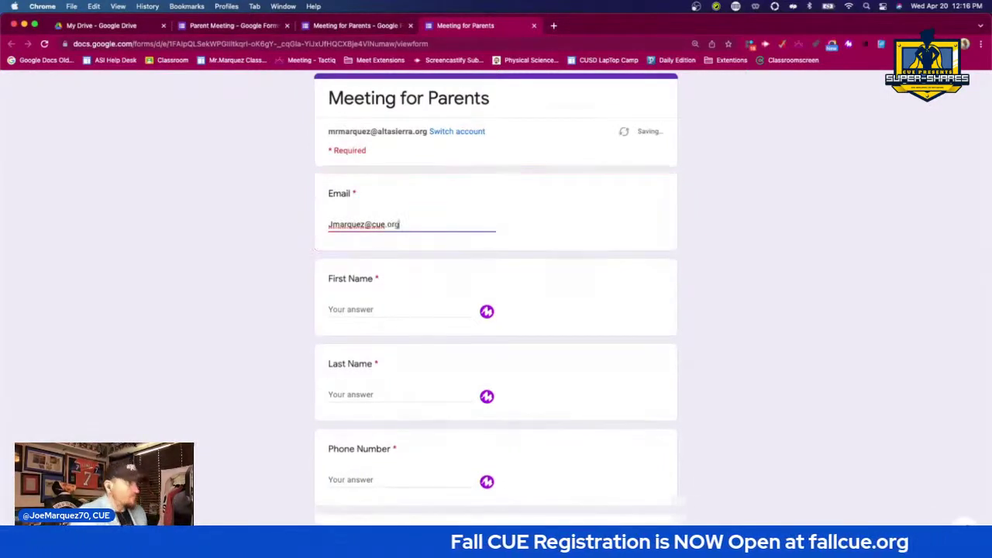
{"action": "type", "text": "Joe"}
{"action": "scroll", "coordinate": [450, 325], "scroll_direction": "down", "scroll_amount": 2}
{"action": "left_click", "coordinate": [415, 307]}
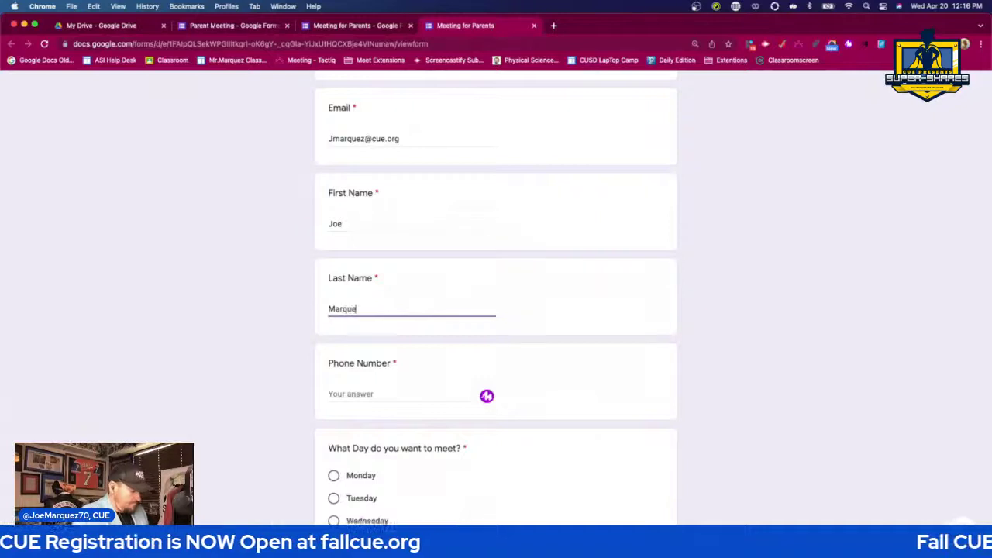
{"action": "left_click", "coordinate": [427, 390]}
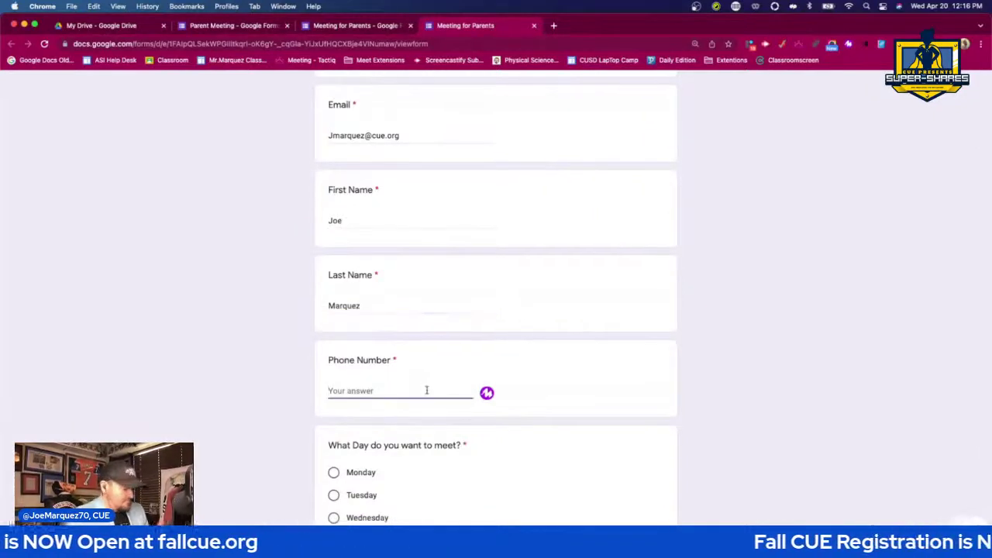
{"action": "type", "text": "555-555-555"}
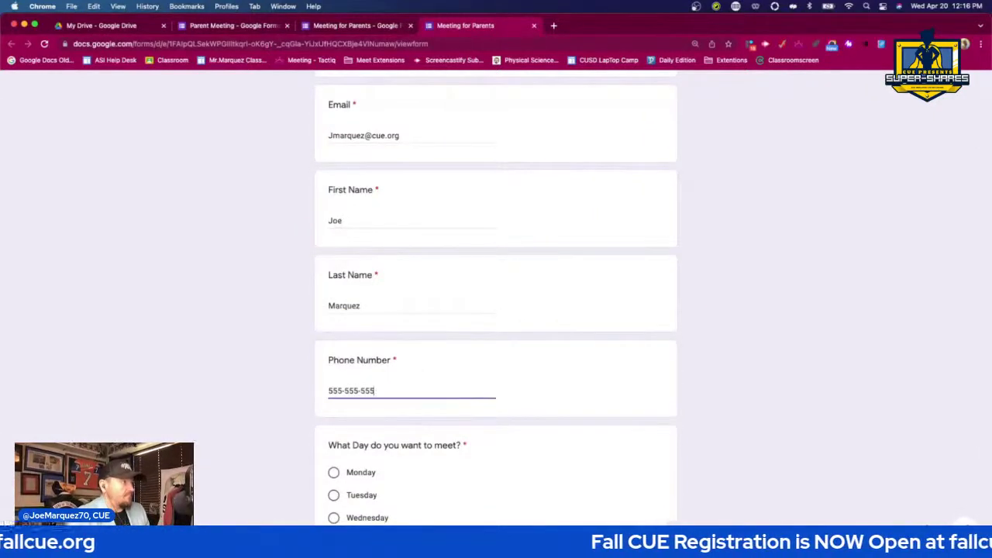
{"action": "type", "text": "5"}
{"action": "left_click", "coordinate": [587, 319]}
- Choose Wednesday as the meeting day with the 11:00 time slot, and submit the response without a comment
{"action": "scroll", "coordinate": [583, 317], "scroll_direction": "down", "scroll_amount": 2}
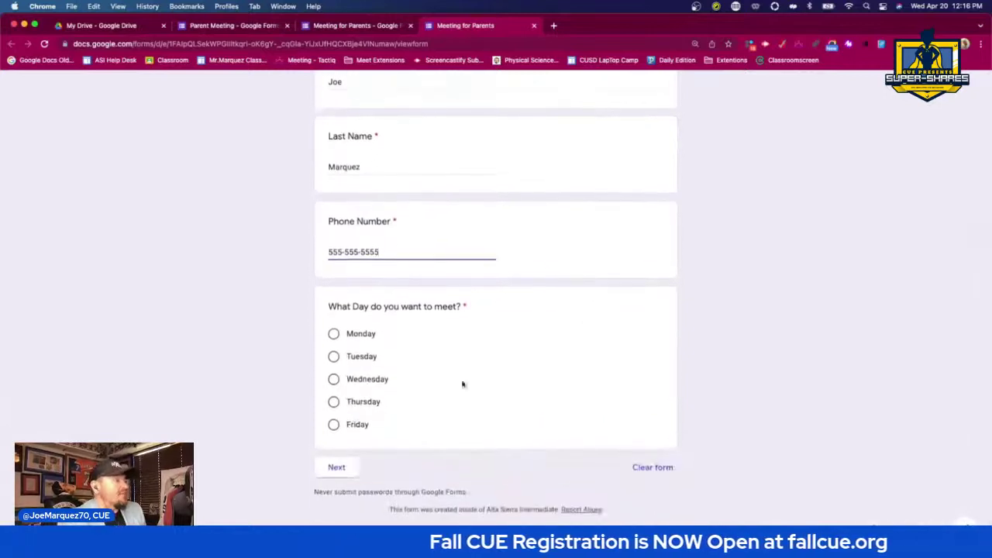
{"action": "left_click", "coordinate": [334, 380]}
{"action": "left_click", "coordinate": [335, 468]}
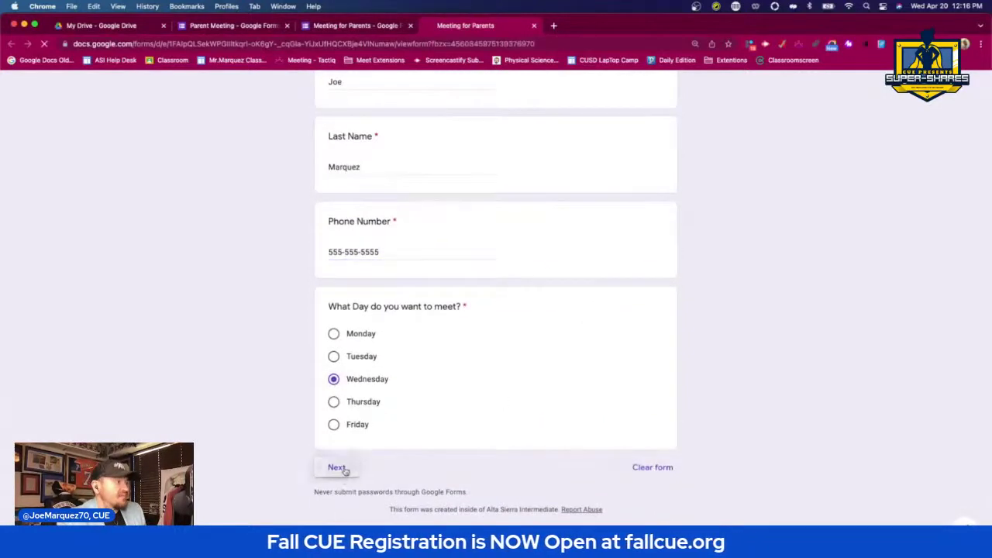
{"action": "left_click", "coordinate": [415, 284]}
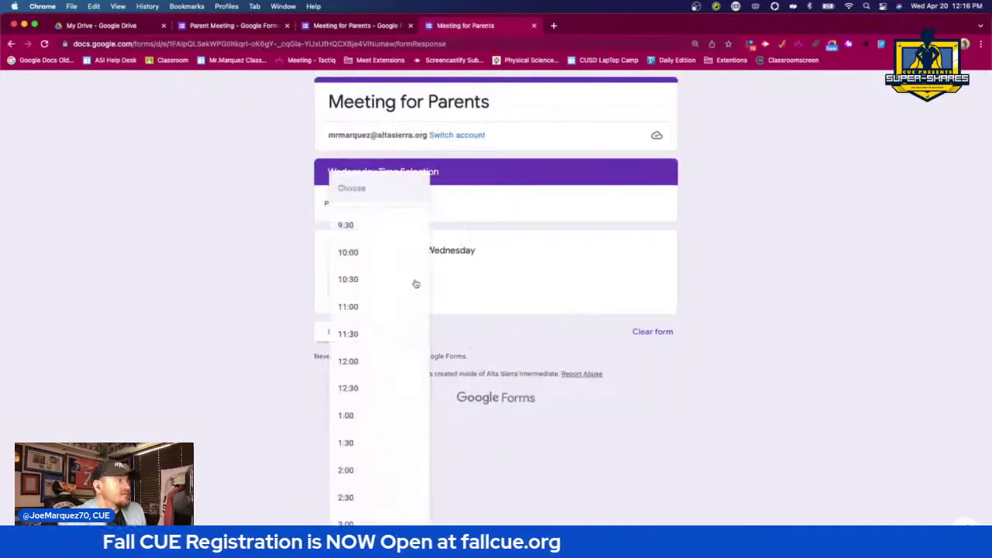
{"action": "left_click", "coordinate": [392, 314]}
{"action": "left_click", "coordinate": [390, 332]}
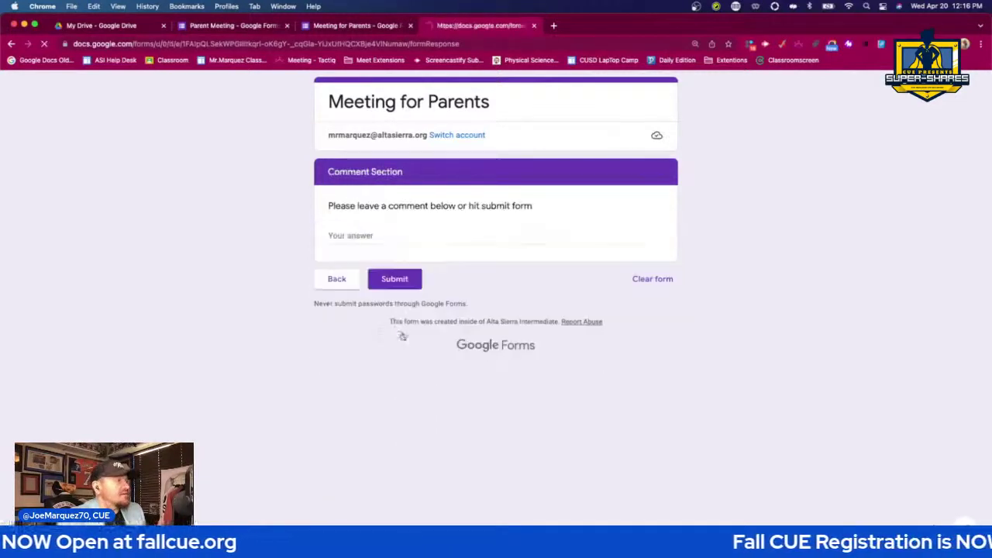
{"action": "left_click", "coordinate": [395, 280]}
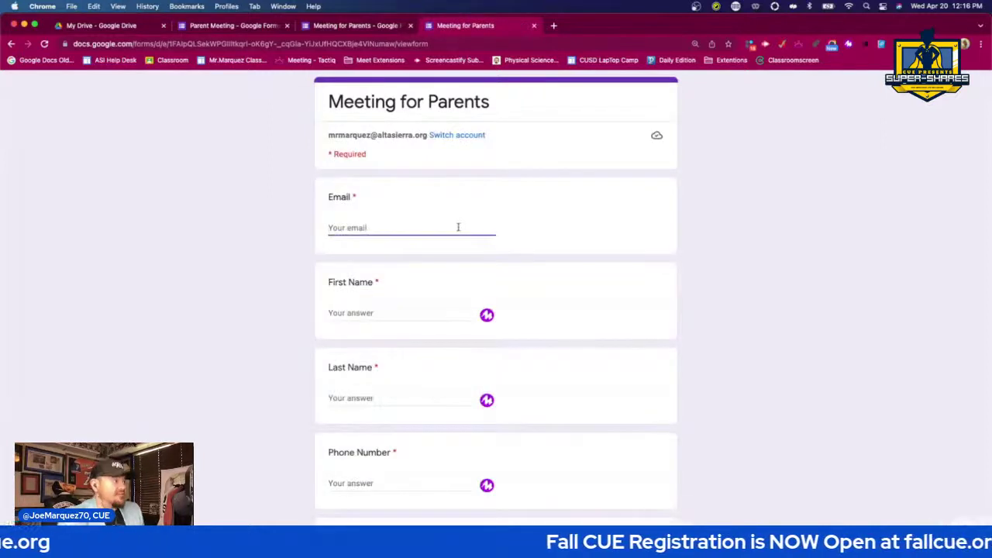
- Fill in the email address, first name, last name and phone number for a second test response
{"action": "type", "text": "j"}
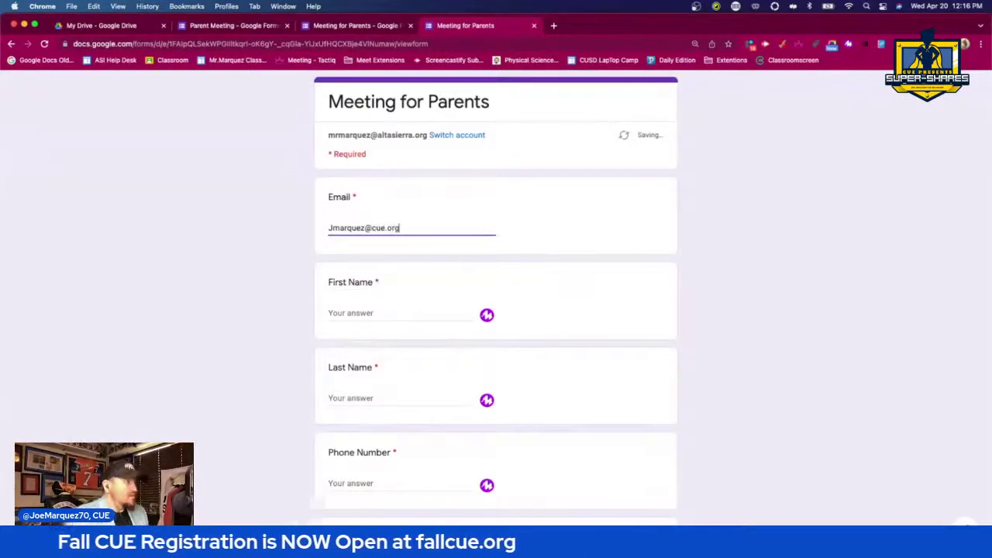
{"action": "left_click", "coordinate": [434, 310]}
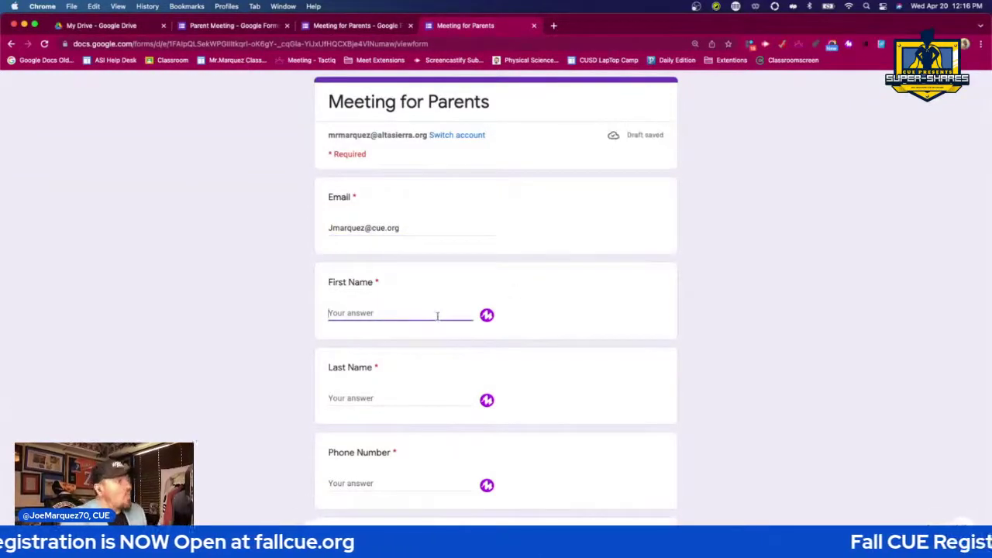
{"action": "type", "text": "Joe"}
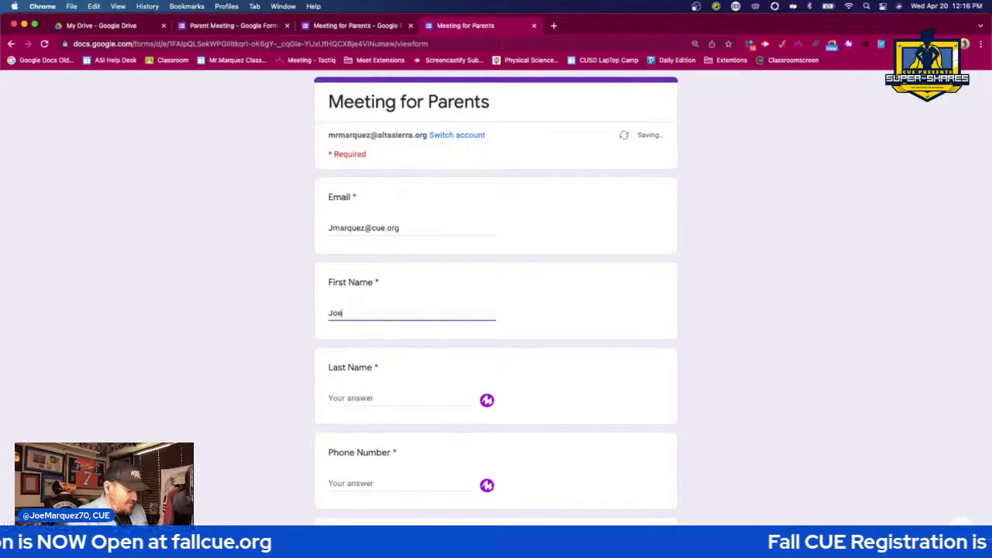
{"action": "left_click", "coordinate": [443, 400]}
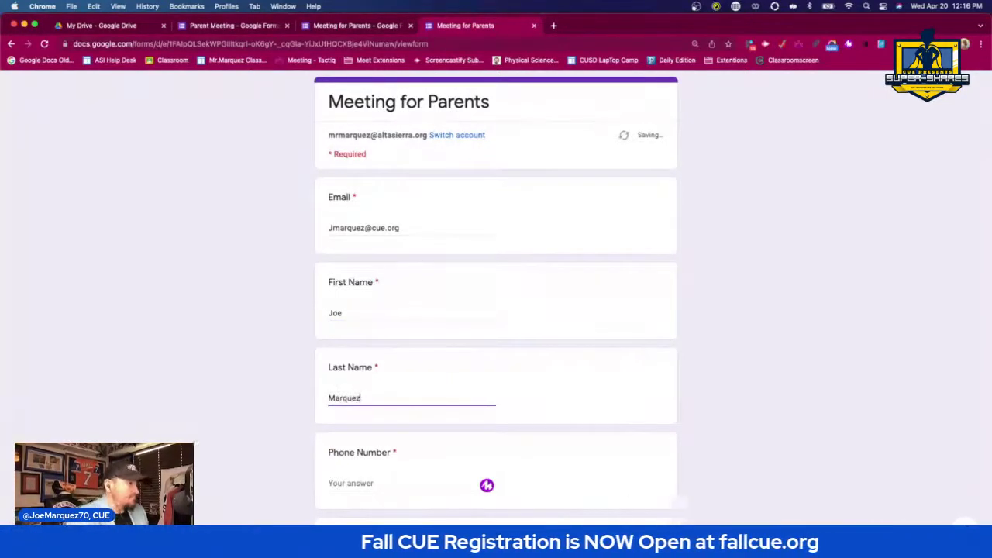
{"action": "scroll", "coordinate": [428, 432], "scroll_direction": "down", "scroll_amount": 2}
{"action": "left_click", "coordinate": [417, 407]}
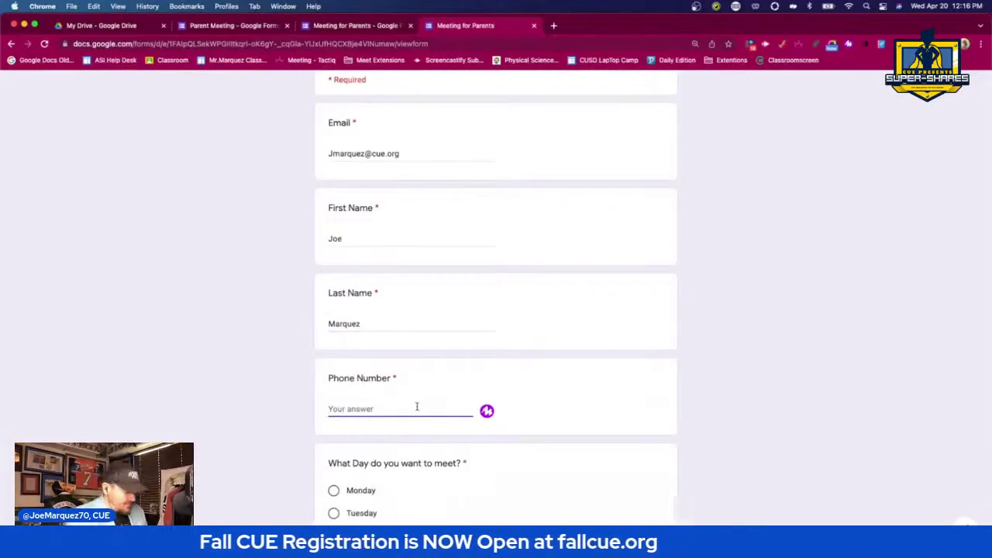
{"action": "type", "text": "555-555-5555"}
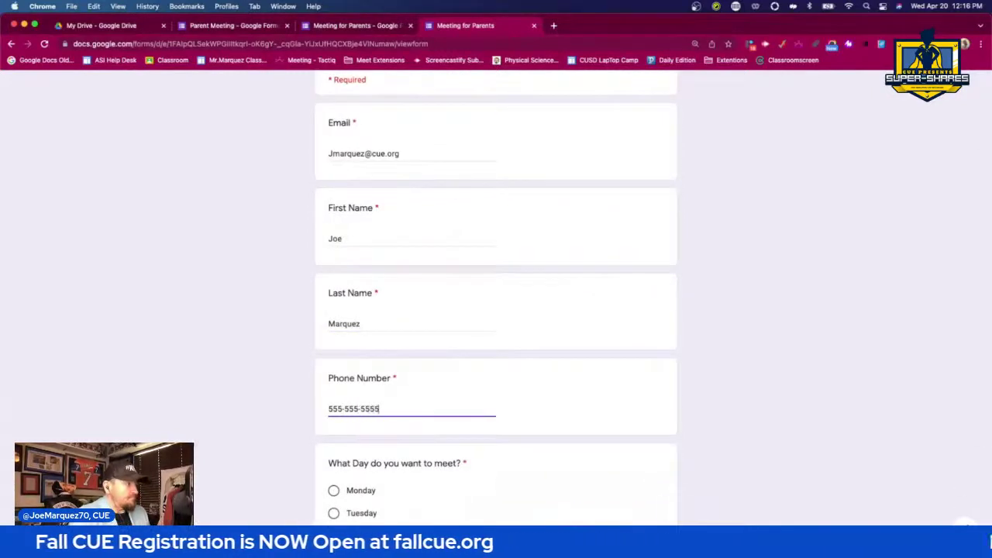
- Choose Wednesday again, check which time slots are offered, and close the preview without submitting
{"action": "scroll", "coordinate": [467, 401], "scroll_direction": "down", "scroll_amount": 2}
{"action": "left_click", "coordinate": [352, 488]}
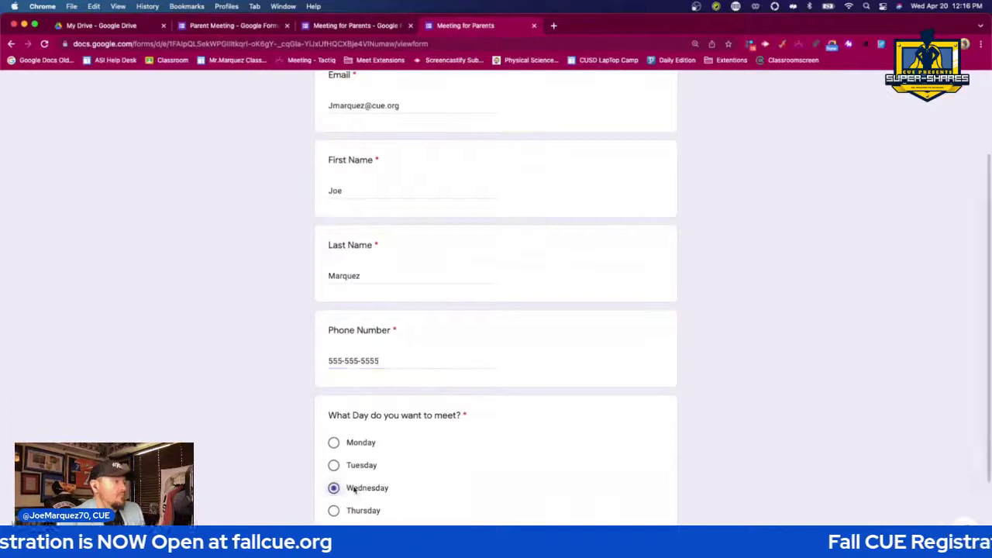
{"action": "scroll", "coordinate": [490, 486], "scroll_direction": "down", "scroll_amount": 2}
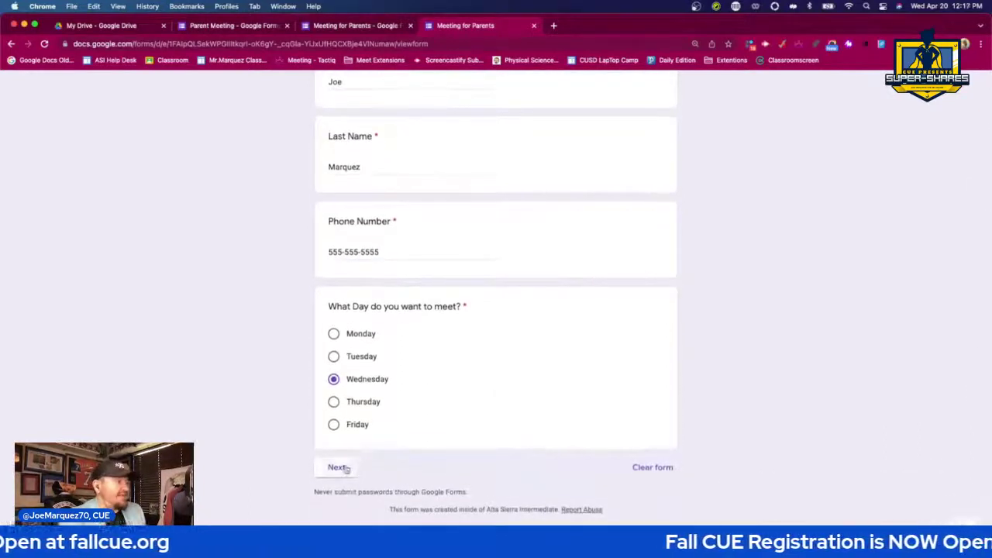
{"action": "left_click", "coordinate": [339, 467]}
{"action": "left_click", "coordinate": [420, 285]}
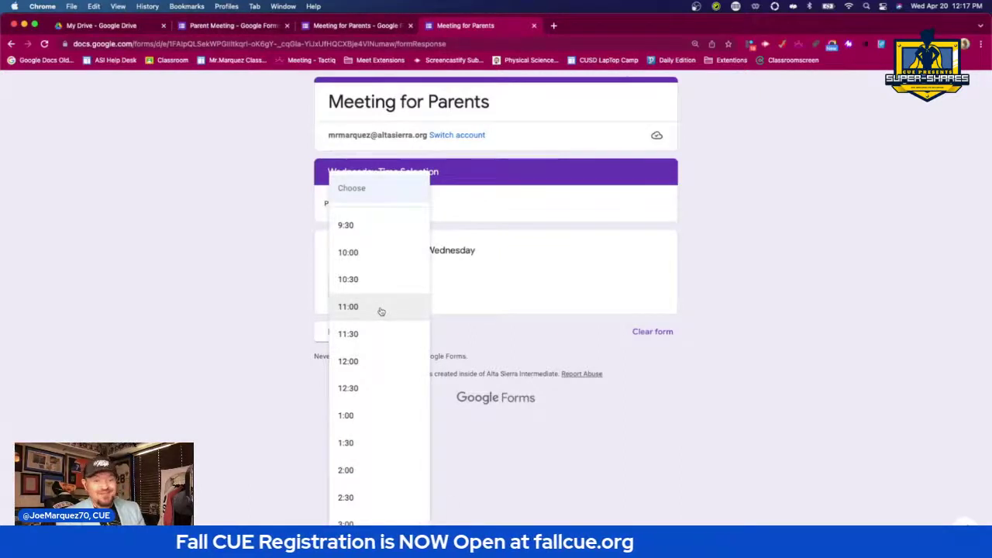
{"action": "left_click", "coordinate": [535, 26]}
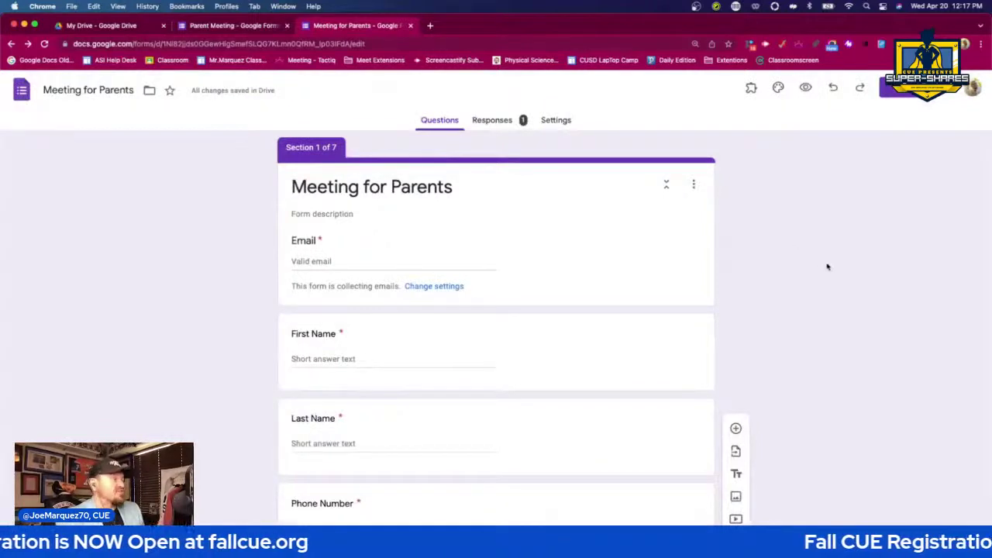
{"action": "scroll", "coordinate": [828, 267], "scroll_direction": "down", "scroll_amount": 3}
{"action": "scroll", "coordinate": [829, 268], "scroll_direction": "up", "scroll_amount": 4}
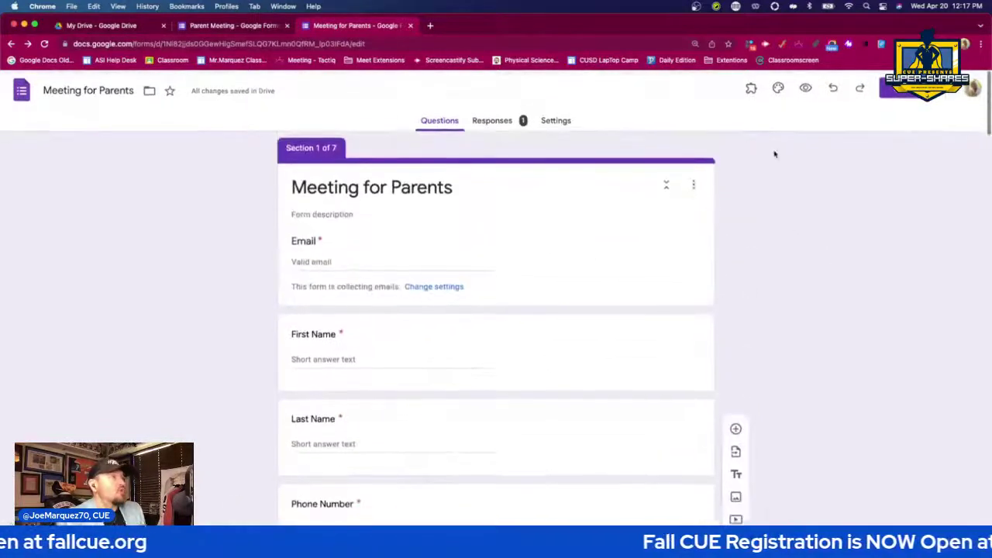
{"action": "left_click", "coordinate": [979, 87]}
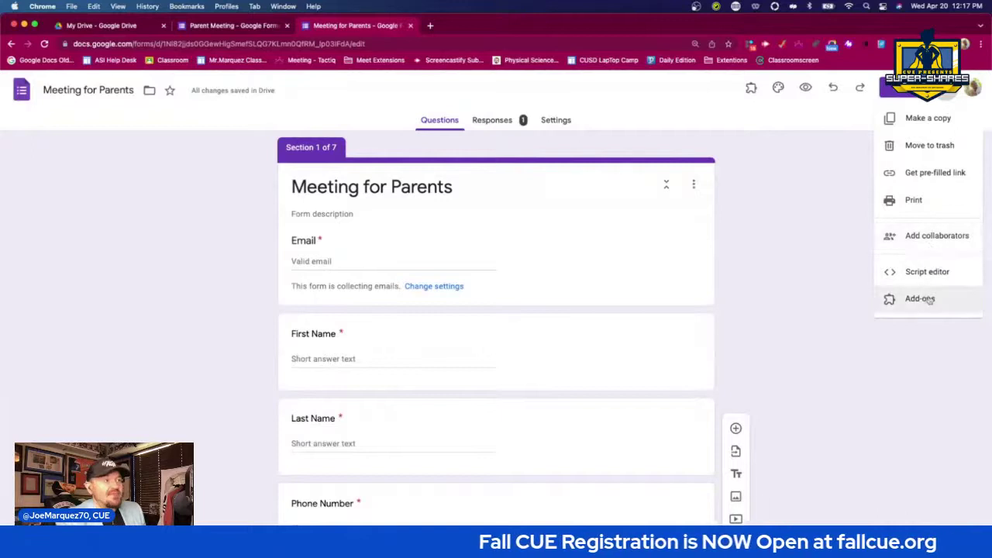
{"action": "left_click", "coordinate": [817, 208]}
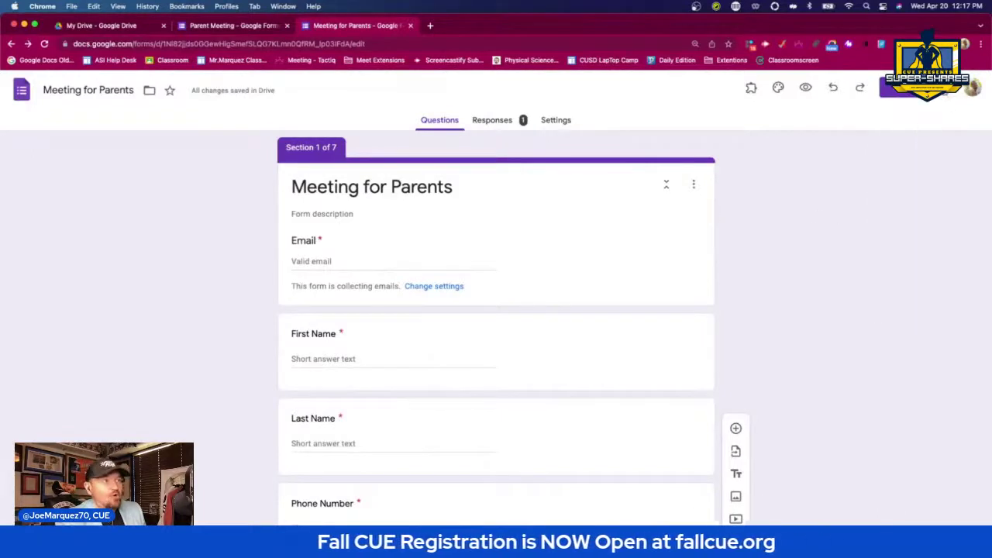
- Open the add-on marketplace for the form and search it for "choice"
{"action": "scroll", "coordinate": [946, 94], "scroll_direction": "up", "scroll_amount": 10}
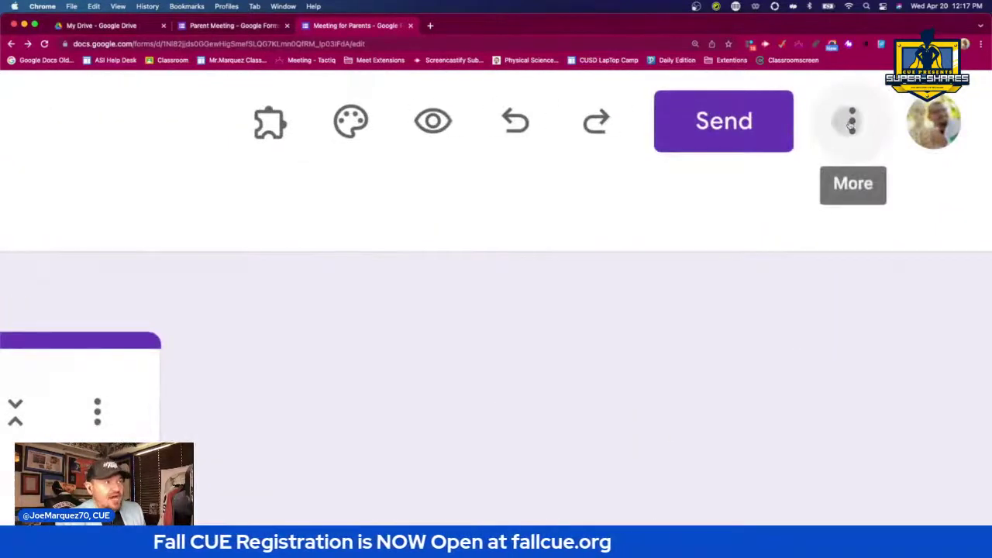
{"action": "left_click", "coordinate": [852, 124]}
{"action": "scroll", "coordinate": [788, 284], "scroll_direction": "down", "scroll_amount": 5}
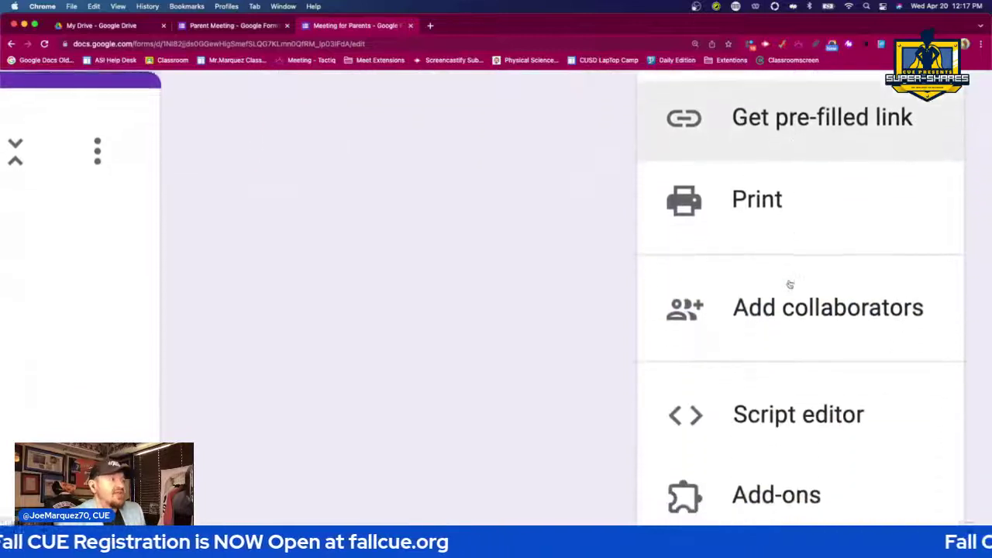
{"action": "scroll", "coordinate": [791, 326], "scroll_direction": "down", "scroll_amount": 2}
{"action": "left_click", "coordinate": [793, 378]}
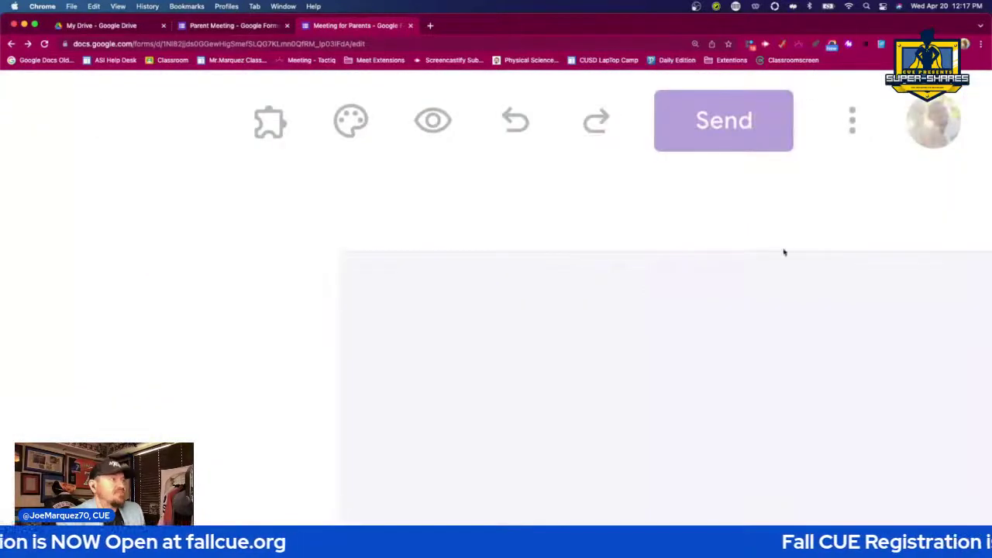
{"action": "scroll", "coordinate": [783, 246], "scroll_direction": "down", "scroll_amount": 10}
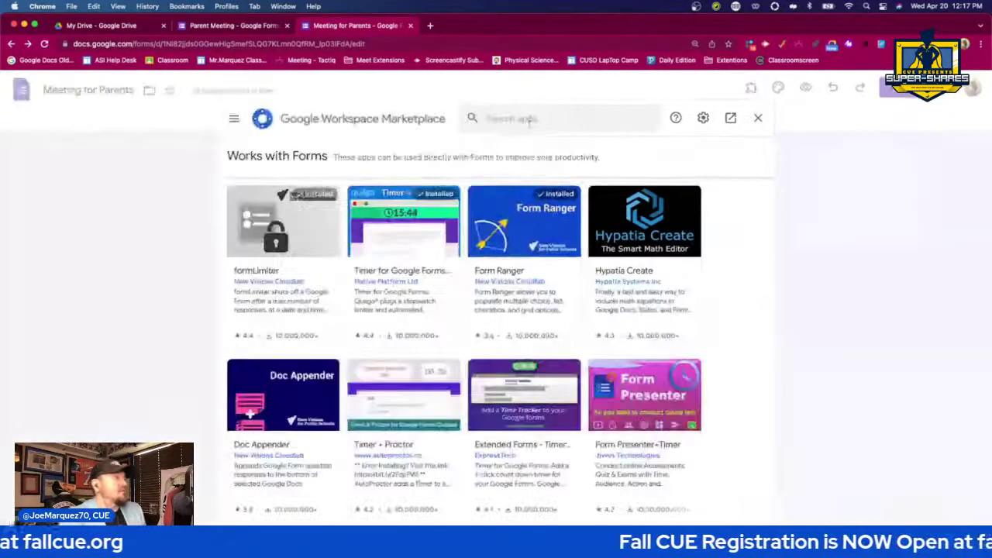
{"action": "left_click", "coordinate": [530, 119]}
{"action": "type", "text": "choice"}
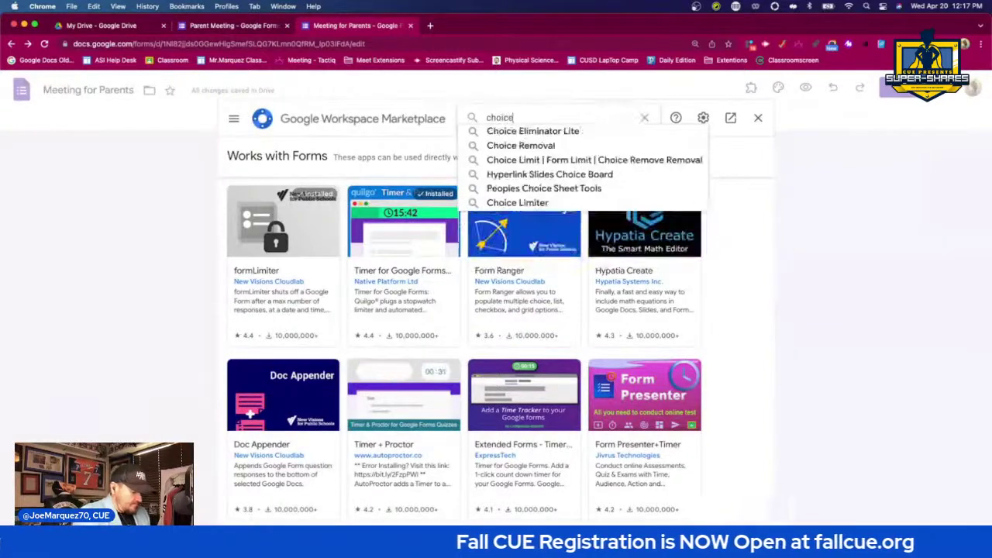
{"action": "key", "text": "Return"}
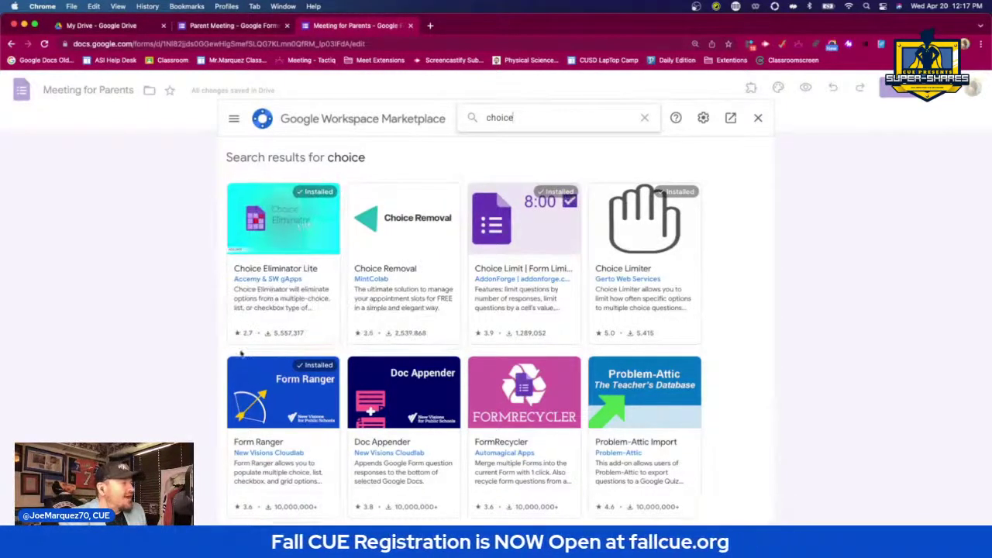
- Examine the Choice Eliminator Lite listing and its installation status, then close the marketplace
{"action": "scroll", "coordinate": [244, 340], "scroll_direction": "up", "scroll_amount": 5}
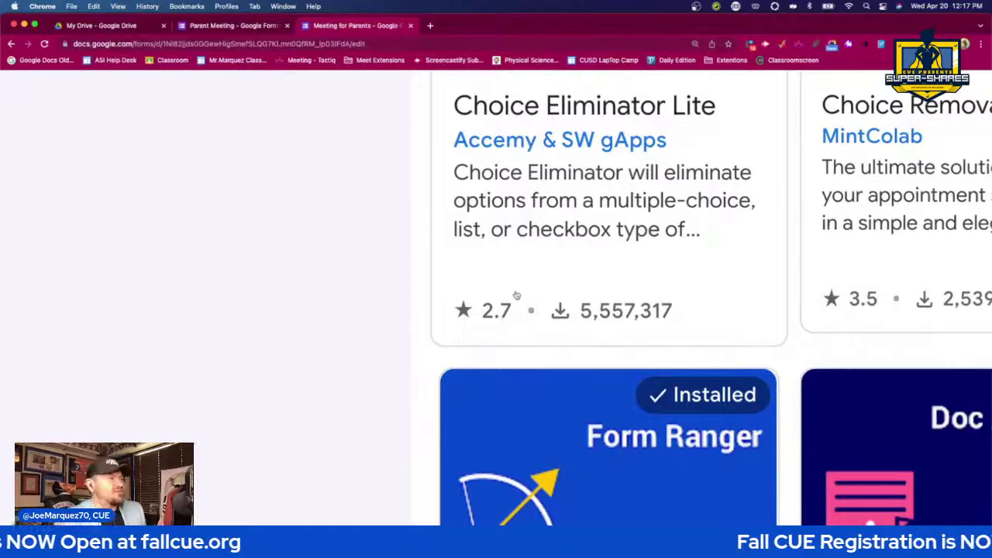
{"action": "scroll", "coordinate": [516, 295], "scroll_direction": "down", "scroll_amount": 5}
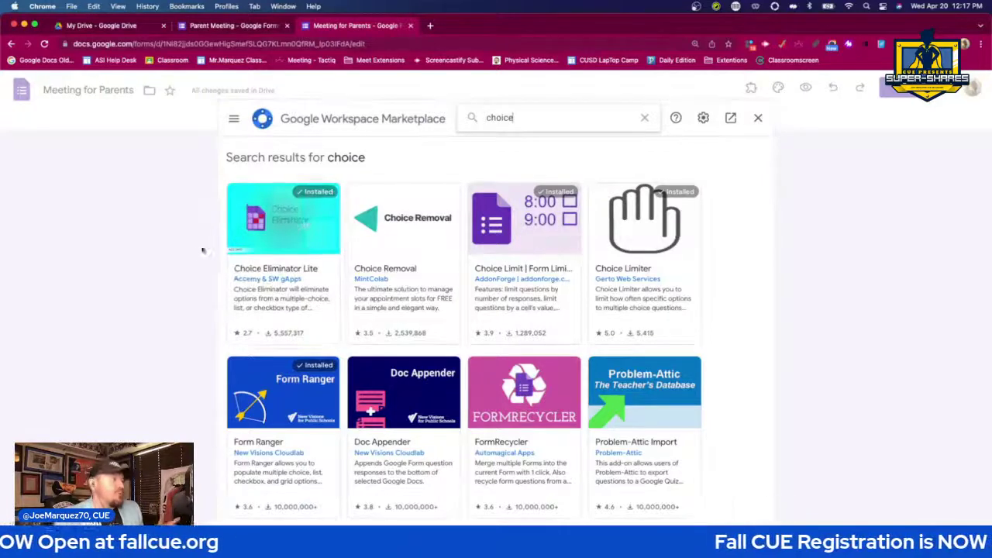
{"action": "left_click", "coordinate": [264, 249]}
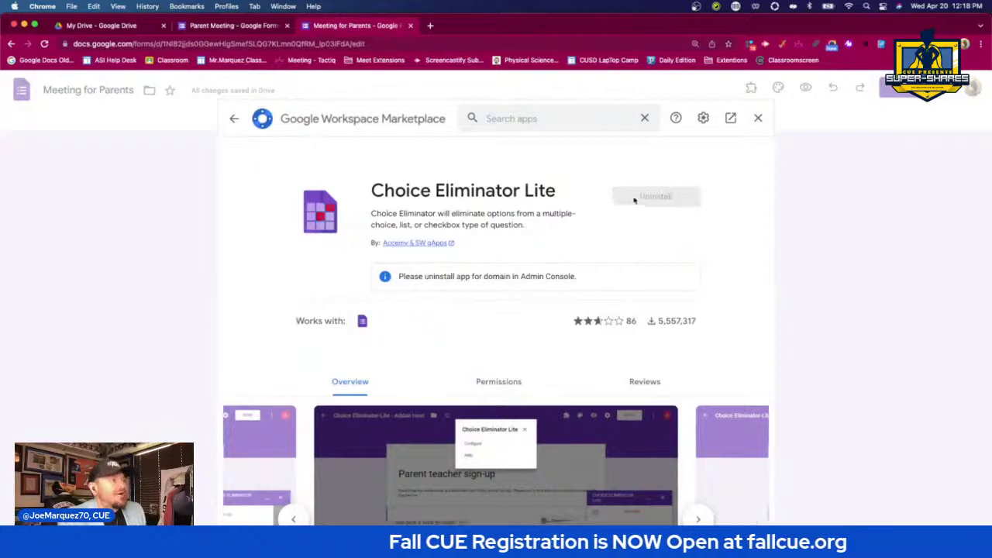
{"action": "left_click", "coordinate": [759, 118]}
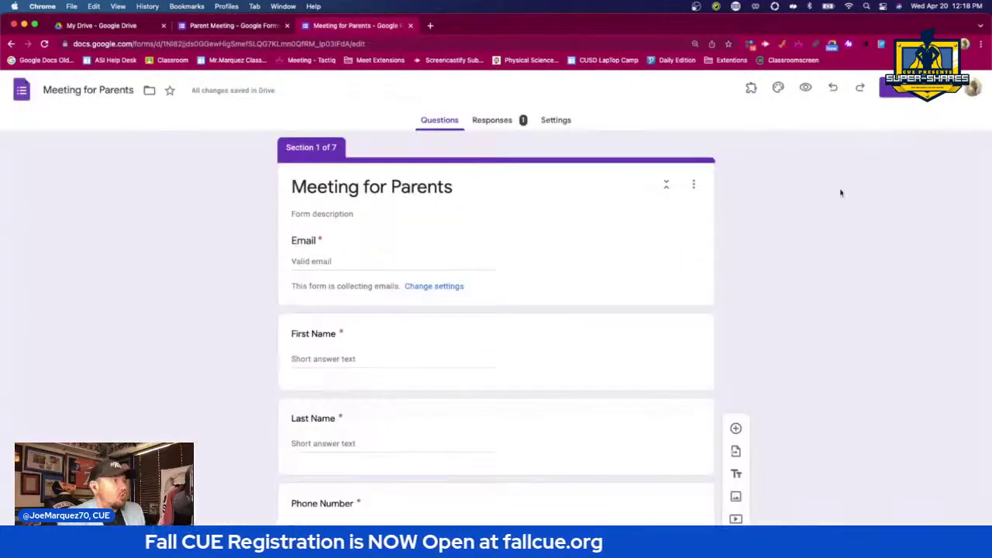
{"action": "left_click", "coordinate": [752, 90]}
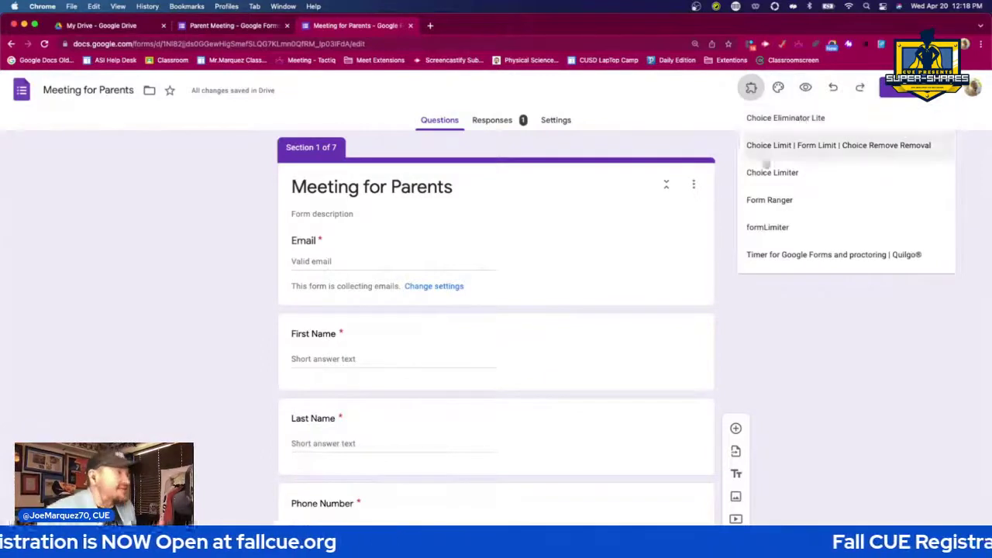
{"action": "left_click", "coordinate": [814, 118]}
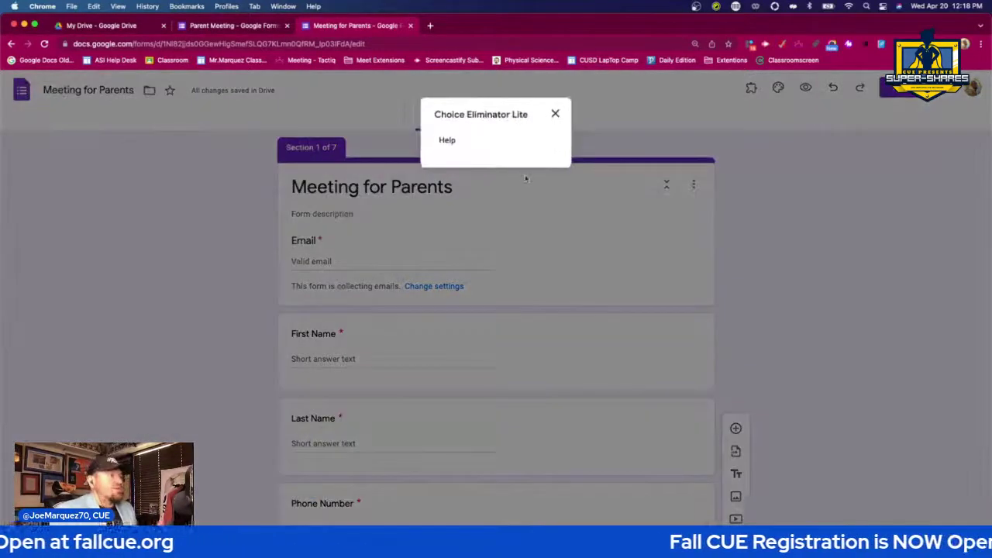
{"action": "left_click", "coordinate": [776, 186]}
- Reload the form, launch the configuration of the Choice Eliminator Lite add-on, and dismiss the author's note
{"action": "left_click", "coordinate": [43, 44]}
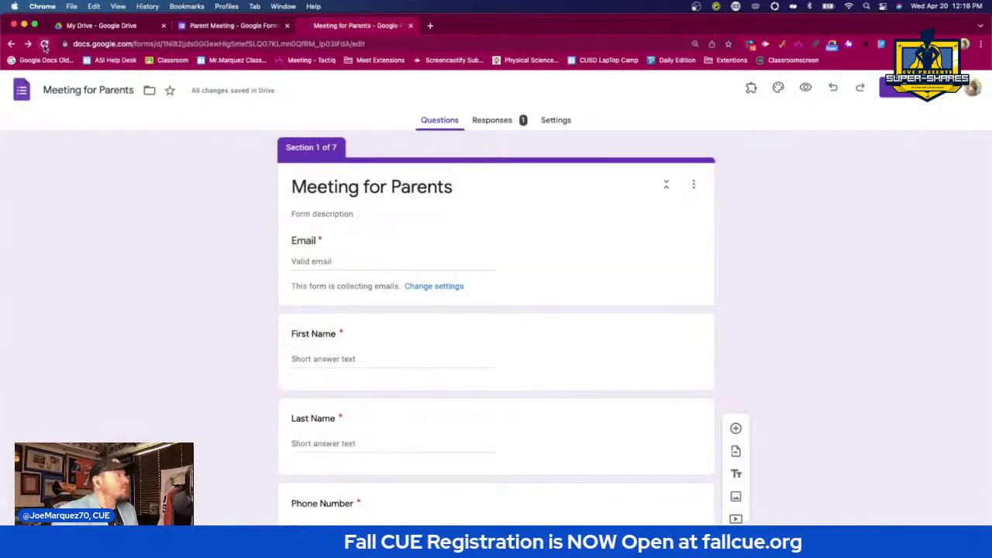
{"action": "left_click", "coordinate": [751, 86]}
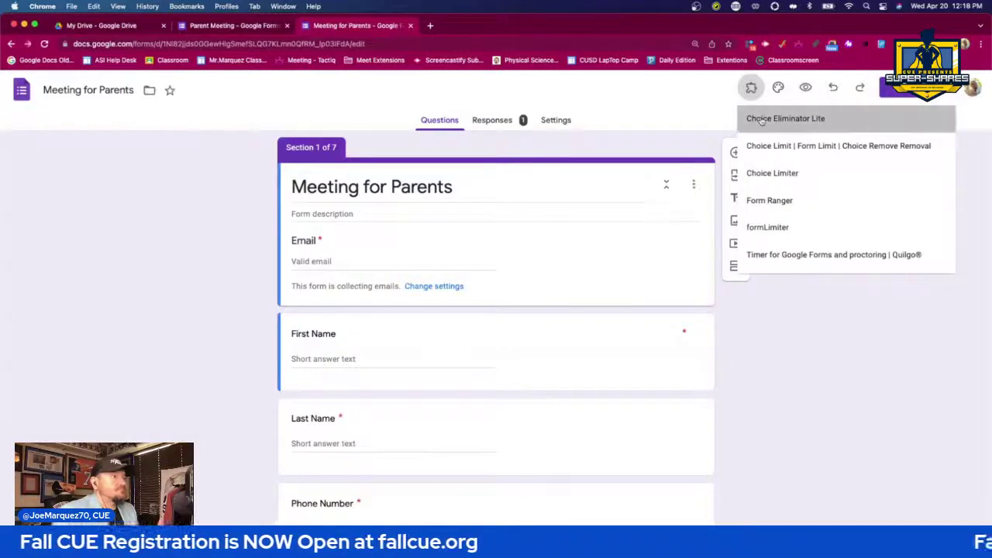
{"action": "left_click", "coordinate": [763, 118]}
{"action": "left_click", "coordinate": [443, 140]}
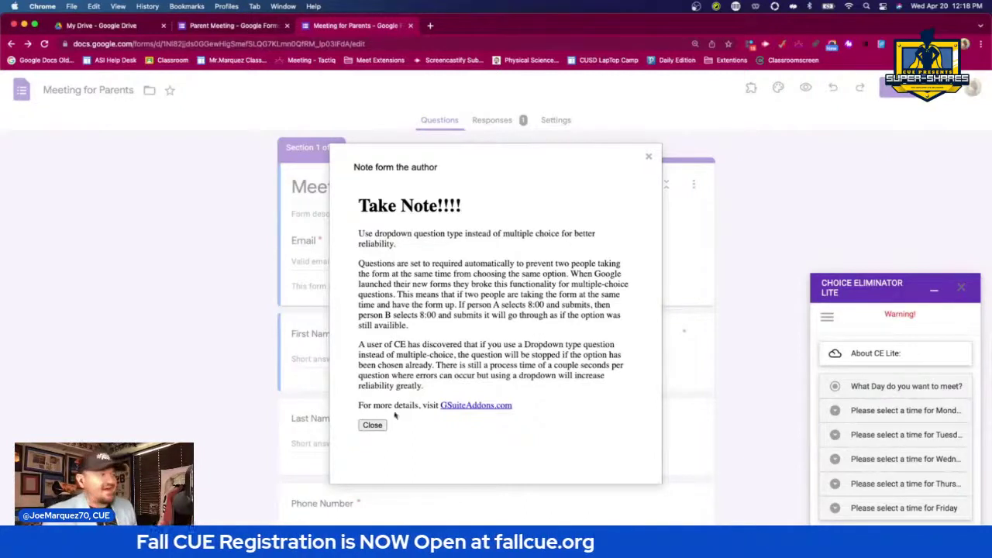
{"action": "left_click", "coordinate": [373, 425]}
- Enable Eliminate Choices for the Monday and Tuesday time questions
{"action": "scroll", "coordinate": [766, 376], "scroll_direction": "down", "scroll_amount": 1}
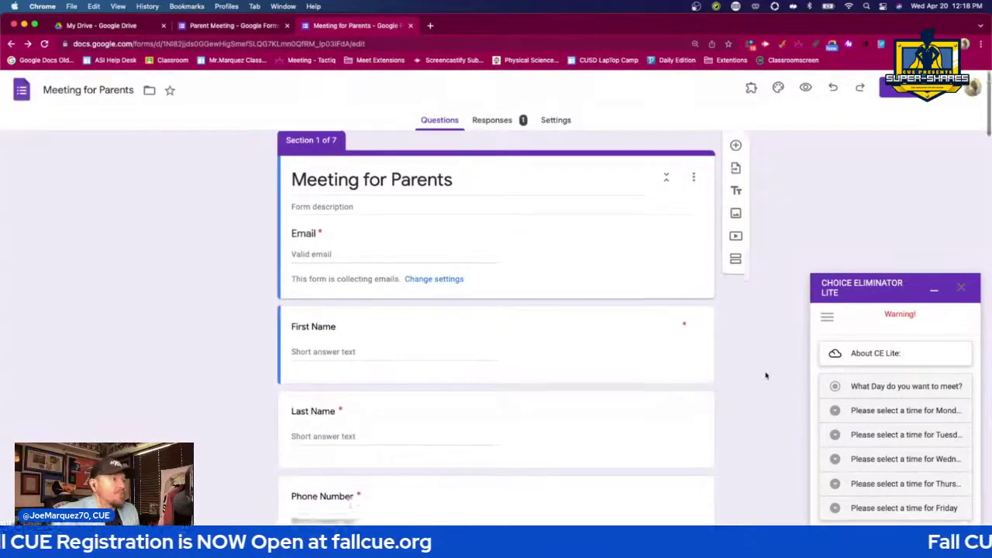
{"action": "scroll", "coordinate": [767, 374], "scroll_direction": "down", "scroll_amount": 2}
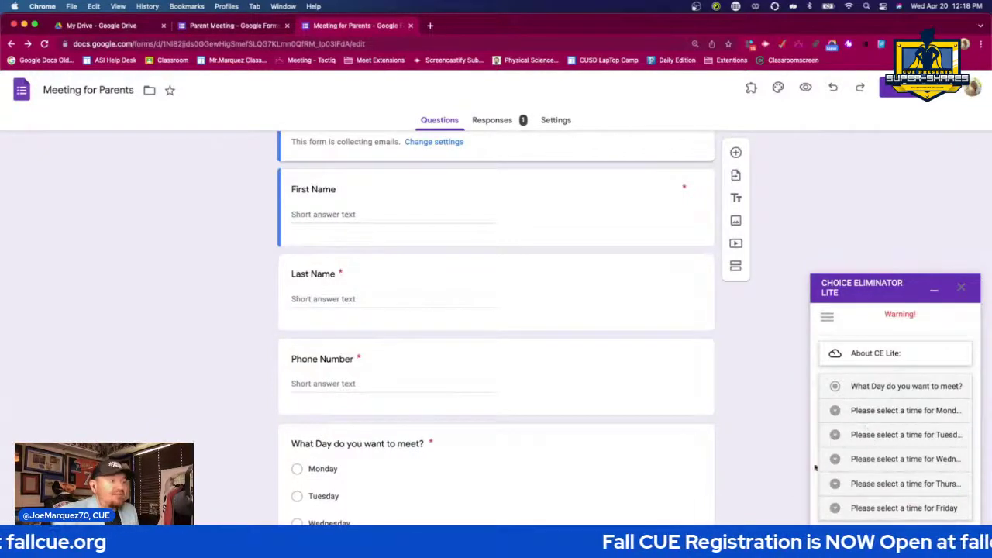
{"action": "left_click", "coordinate": [845, 414]}
{"action": "scroll", "coordinate": [845, 427], "scroll_direction": "down", "scroll_amount": 1}
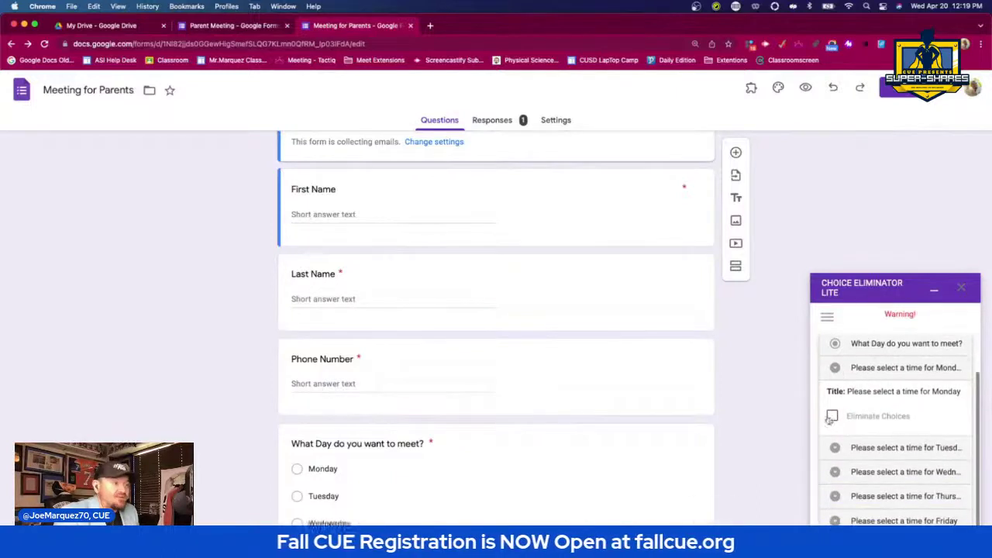
{"action": "left_click", "coordinate": [832, 418]}
{"action": "left_click", "coordinate": [841, 447]}
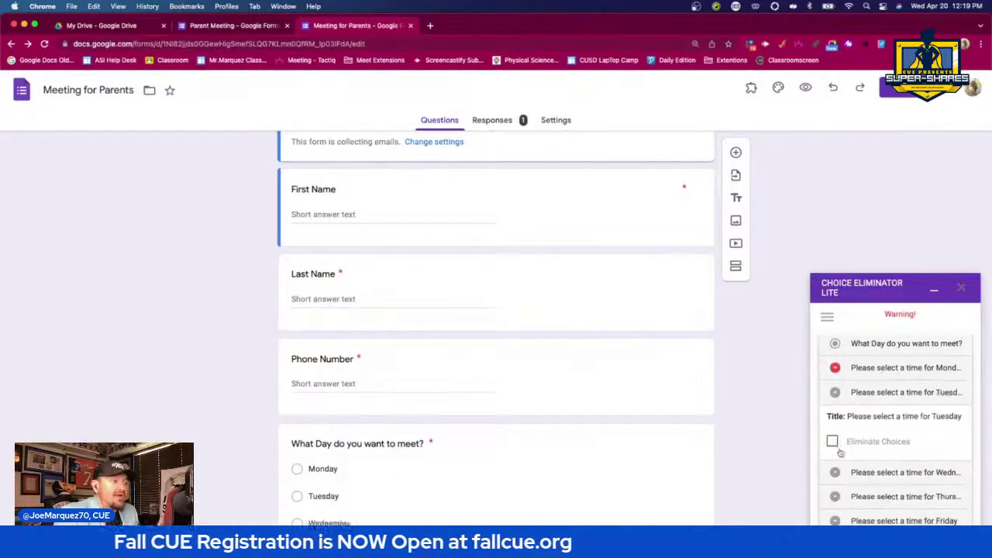
{"action": "left_click", "coordinate": [833, 441]}
- Enable Eliminate Choices for the Wednesday, Thursday and Friday time questions
{"action": "left_click", "coordinate": [843, 473]}
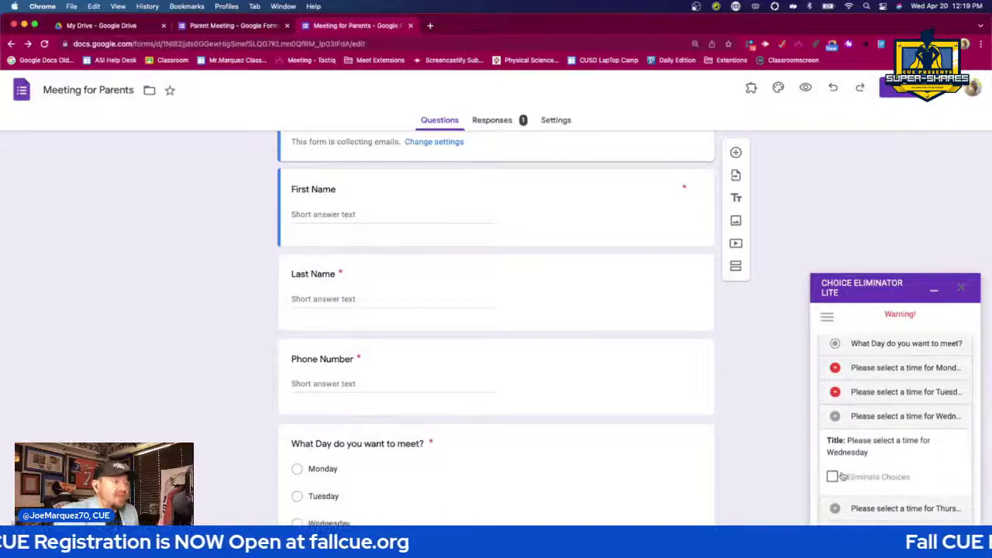
{"action": "left_click", "coordinate": [833, 476]}
{"action": "scroll", "coordinate": [843, 473], "scroll_direction": "down", "scroll_amount": 1}
{"action": "left_click", "coordinate": [843, 481]}
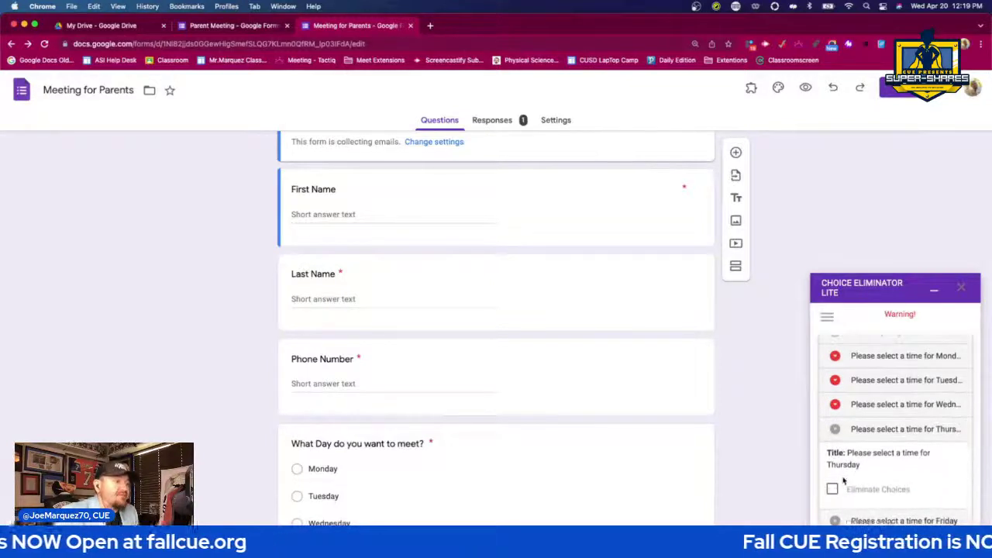
{"action": "left_click", "coordinate": [832, 488]}
{"action": "left_click", "coordinate": [863, 521]}
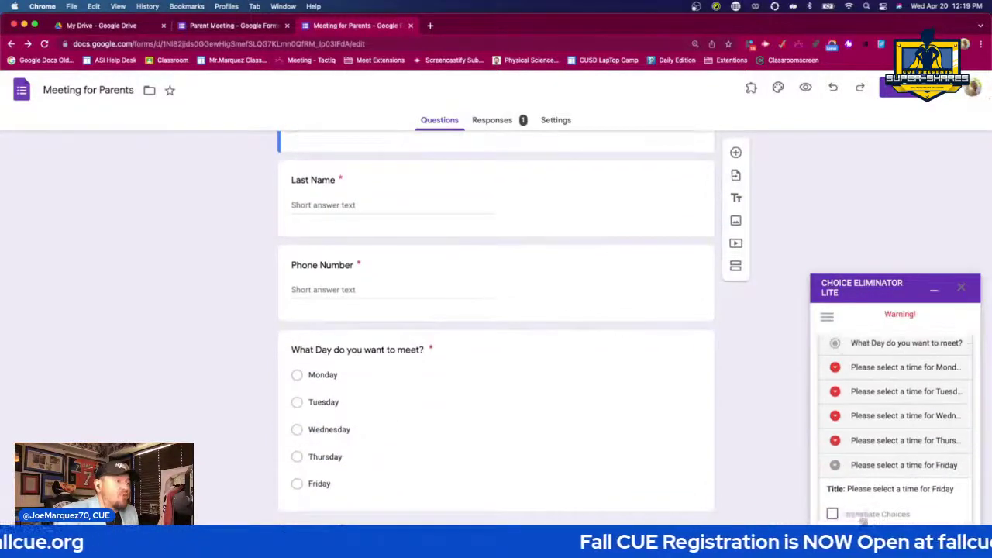
{"action": "left_click", "coordinate": [832, 514]}
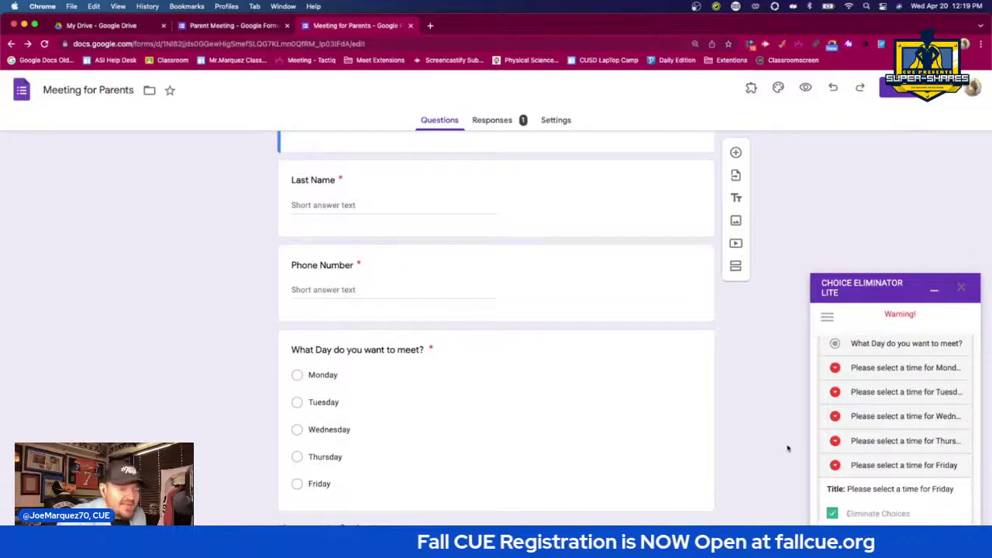
- Preview the form, choose Monday with the 9:30 time slot, and submit the response without a comment
{"action": "scroll", "coordinate": [789, 438], "scroll_direction": "down", "scroll_amount": 5}
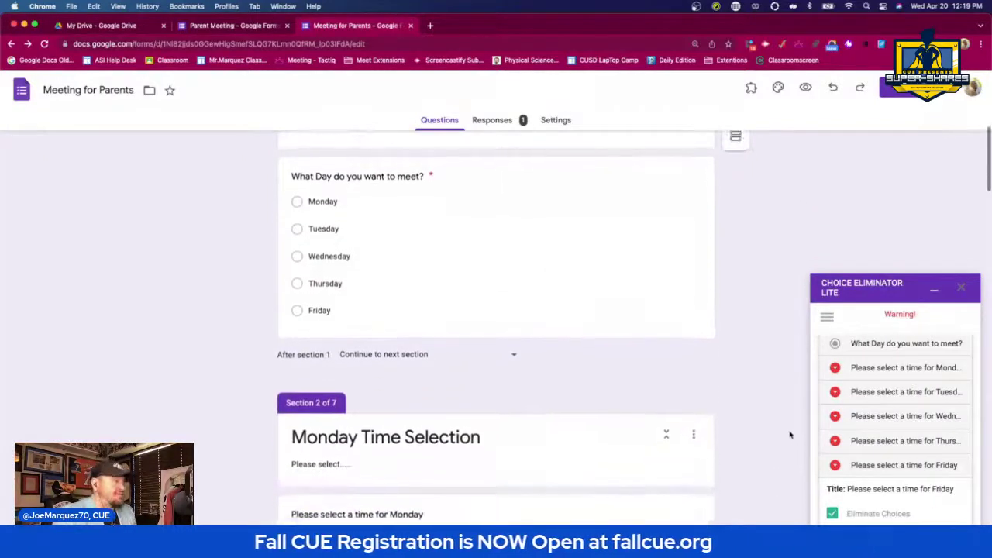
{"action": "left_click", "coordinate": [806, 88]}
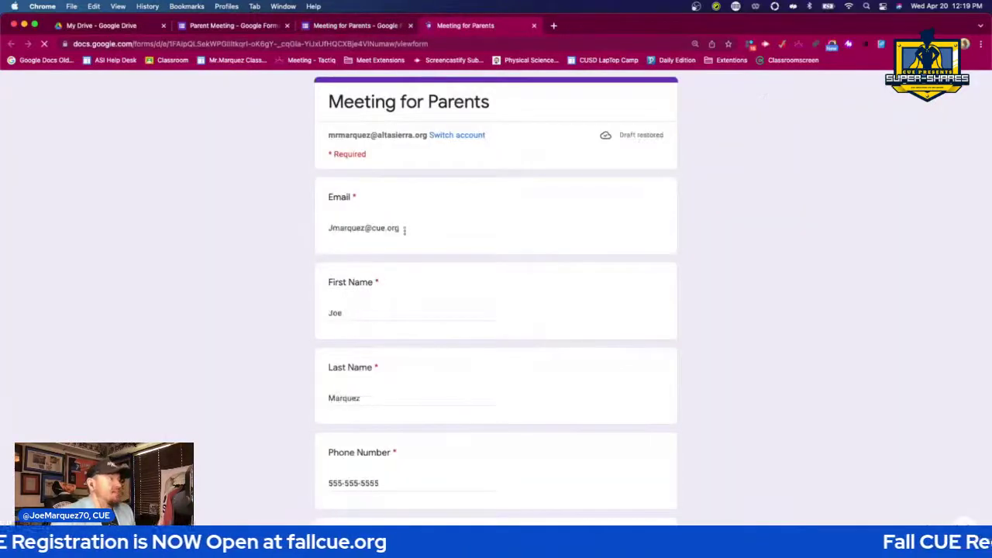
{"action": "scroll", "coordinate": [437, 308], "scroll_direction": "down", "scroll_amount": 2}
{"action": "scroll", "coordinate": [437, 309], "scroll_direction": "down", "scroll_amount": 4}
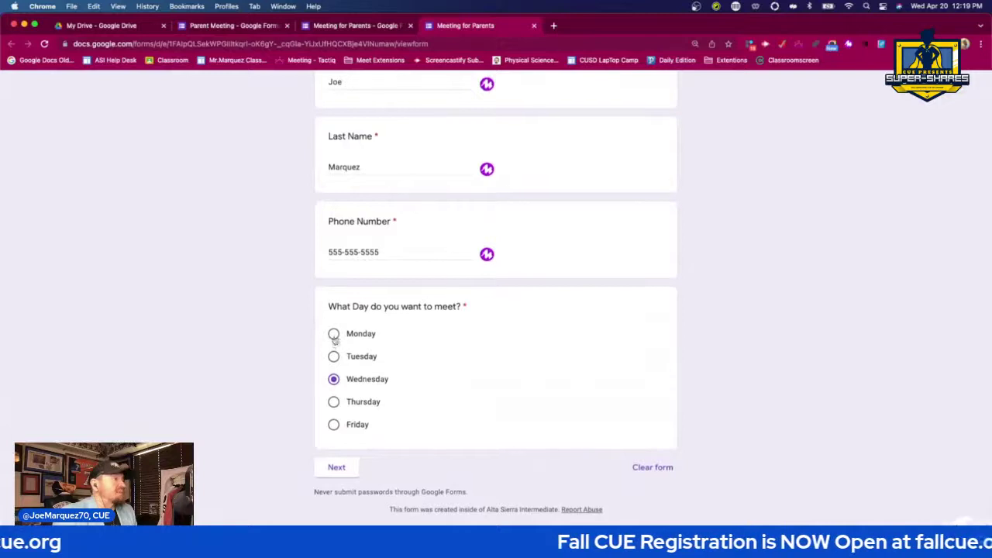
{"action": "left_click", "coordinate": [334, 333]}
{"action": "left_click", "coordinate": [341, 468]}
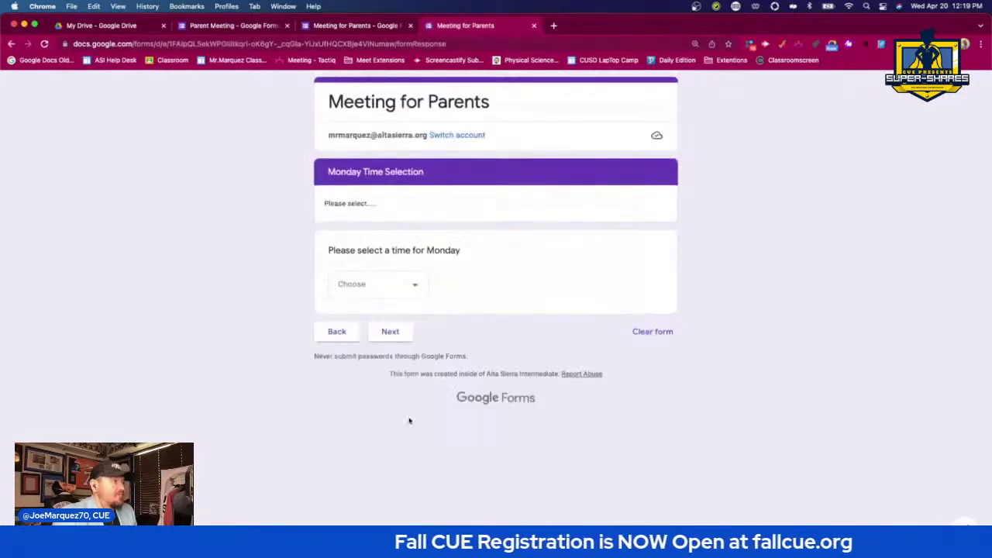
{"action": "left_click", "coordinate": [409, 288]}
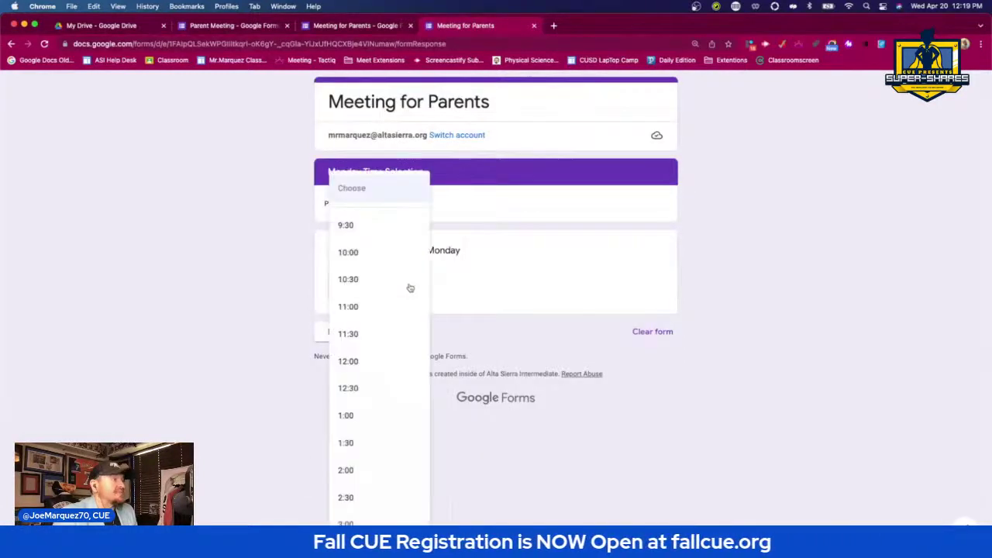
{"action": "left_click", "coordinate": [362, 225]}
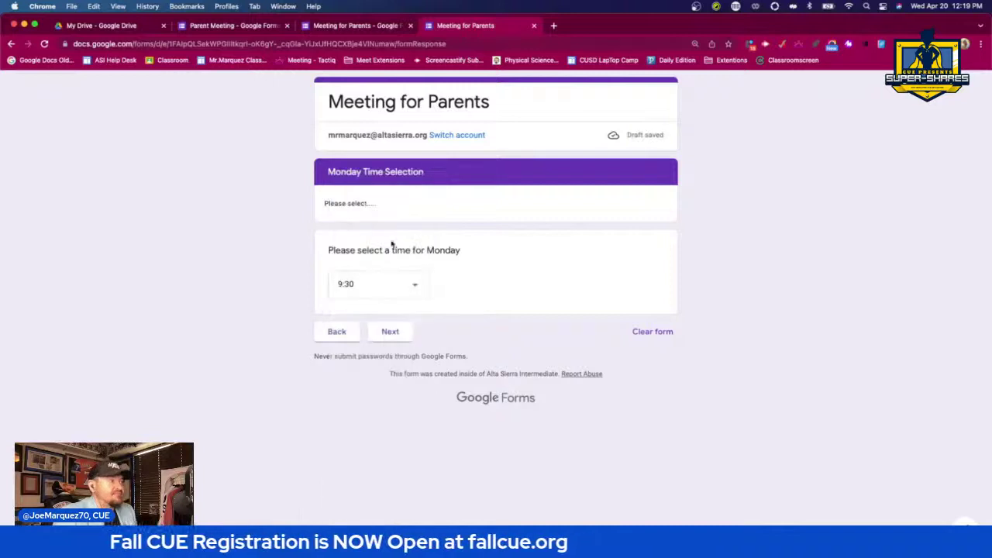
{"action": "left_click", "coordinate": [389, 332]}
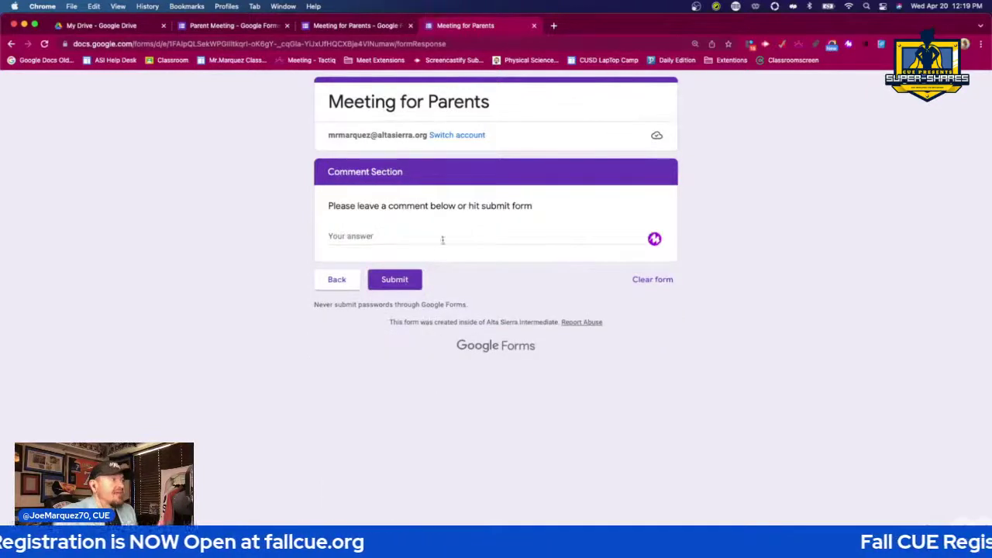
{"action": "left_click", "coordinate": [399, 280]}
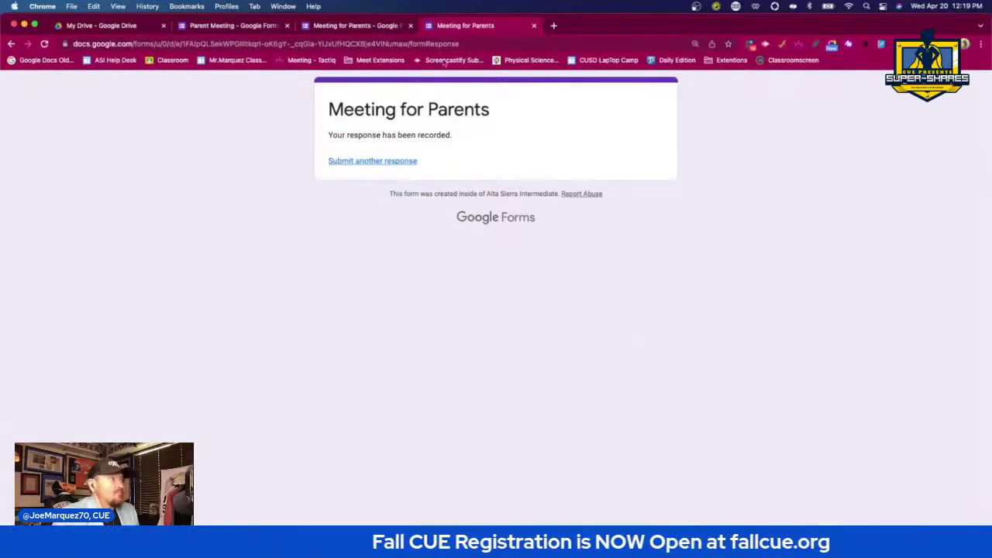
- Return to the Meeting for Parents form editor, check the Monday time choices, and refresh Choice Eliminator Lite's question list
{"action": "left_click", "coordinate": [354, 25]}
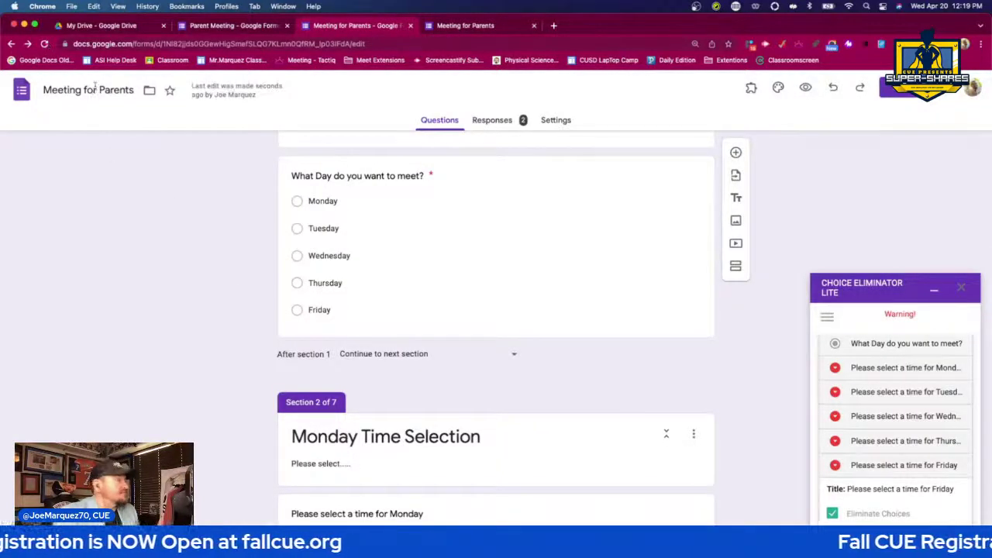
{"action": "scroll", "coordinate": [248, 235], "scroll_direction": "down", "scroll_amount": 4}
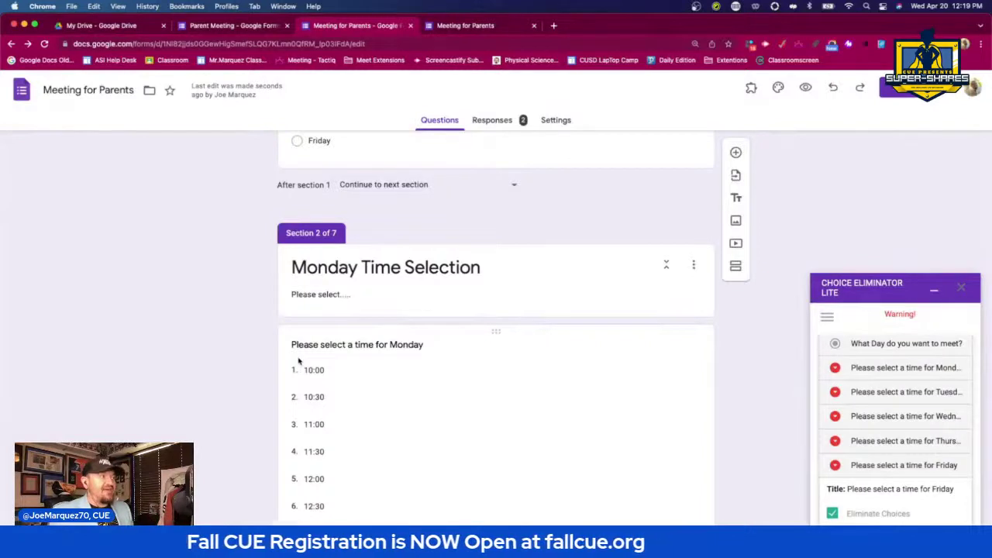
{"action": "scroll", "coordinate": [775, 288], "scroll_direction": "down", "scroll_amount": 2}
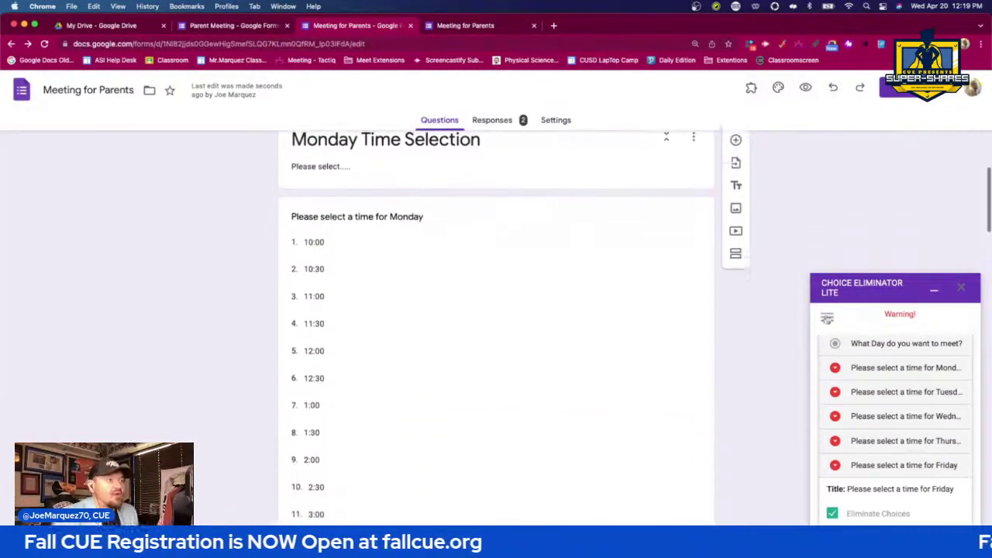
{"action": "left_click", "coordinate": [828, 317]}
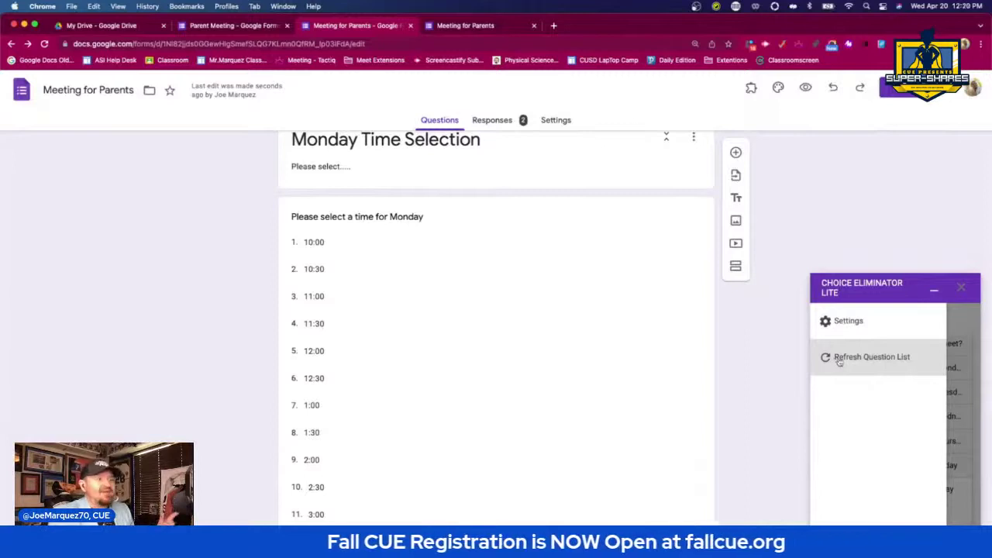
{"action": "left_click", "coordinate": [840, 360]}
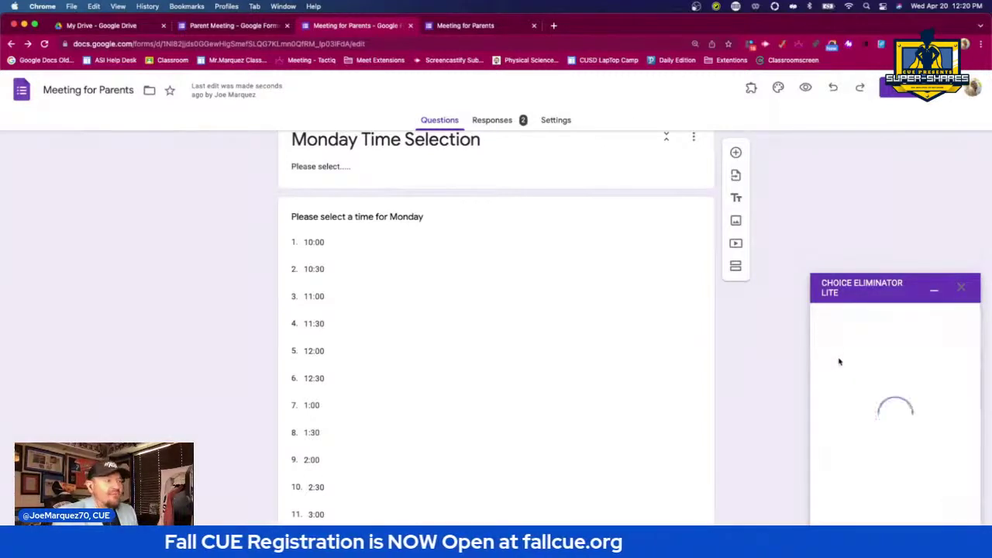
- Look over the form's opening section, the meeting day question and the Monday time section alongside the add-on's refreshed question list
{"action": "scroll", "coordinate": [731, 348], "scroll_direction": "up", "scroll_amount": 4}
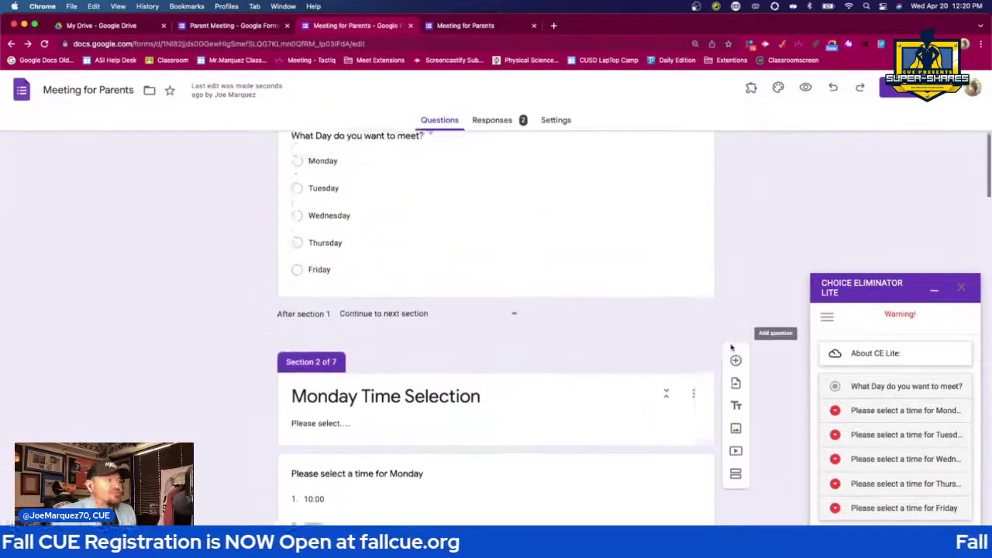
{"action": "scroll", "coordinate": [732, 348], "scroll_direction": "up", "scroll_amount": 4}
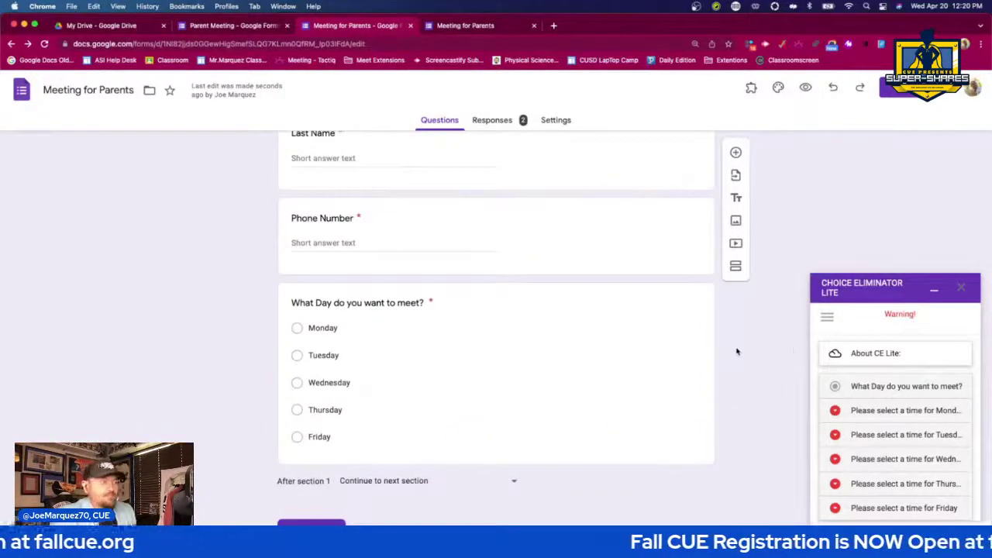
{"action": "scroll", "coordinate": [738, 352], "scroll_direction": "up", "scroll_amount": 5}
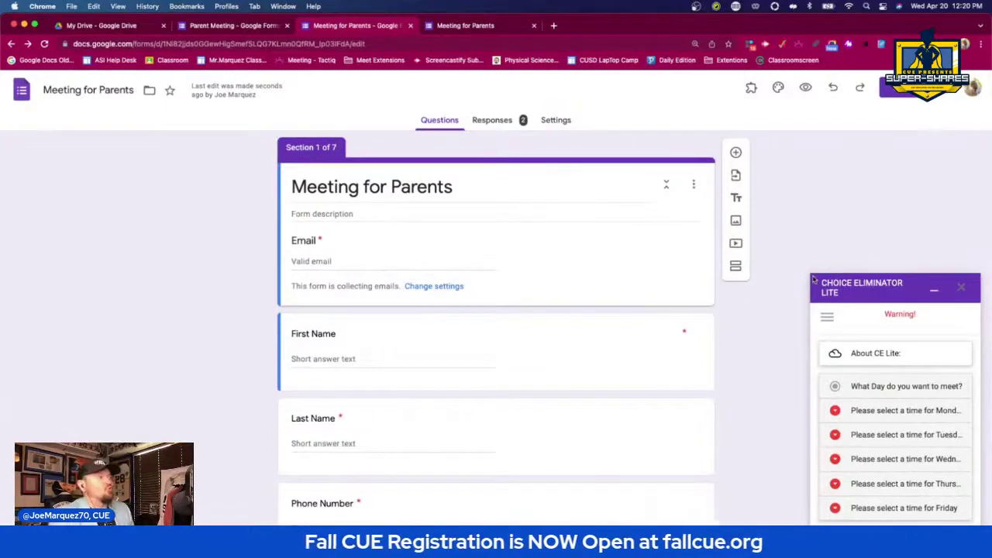
{"action": "scroll", "coordinate": [814, 279], "scroll_direction": "down", "scroll_amount": 2}
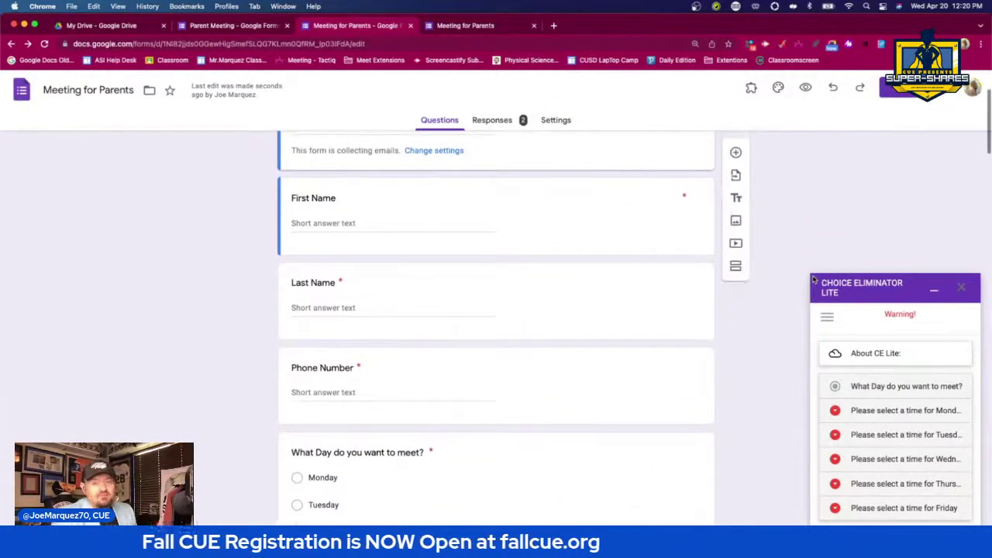
{"action": "scroll", "coordinate": [814, 279], "scroll_direction": "down", "scroll_amount": 4}
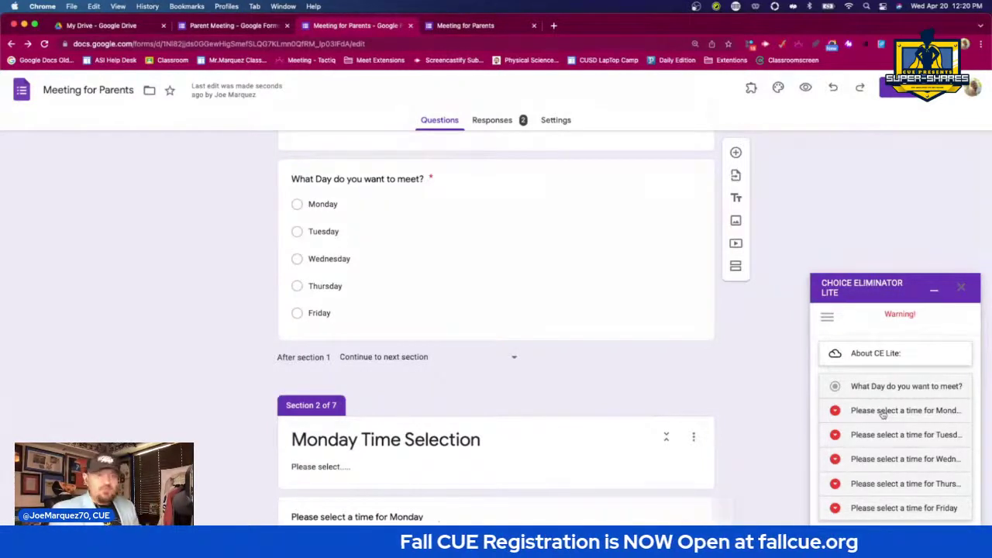
{"action": "scroll", "coordinate": [756, 376], "scroll_direction": "down", "scroll_amount": 5}
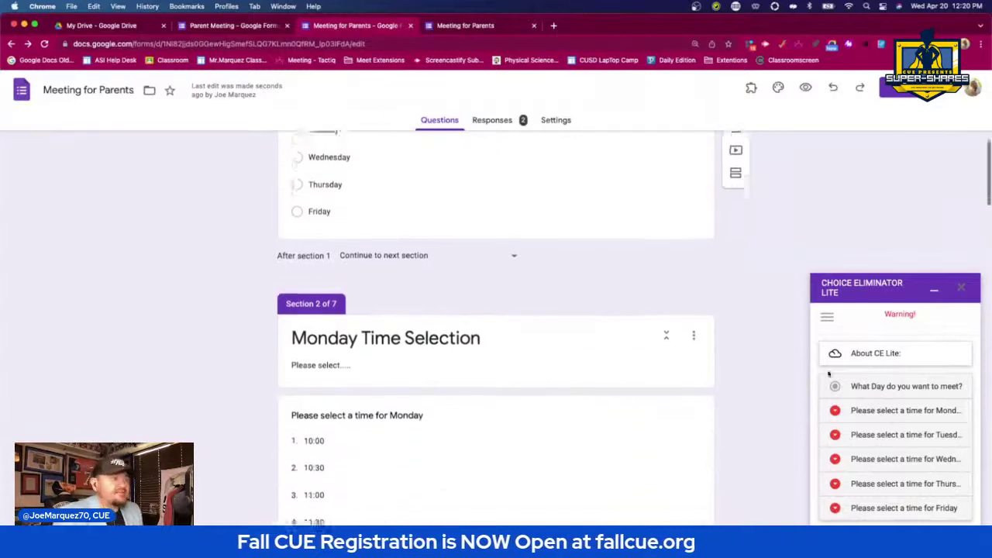
{"action": "scroll", "coordinate": [756, 376], "scroll_direction": "up", "scroll_amount": 10}
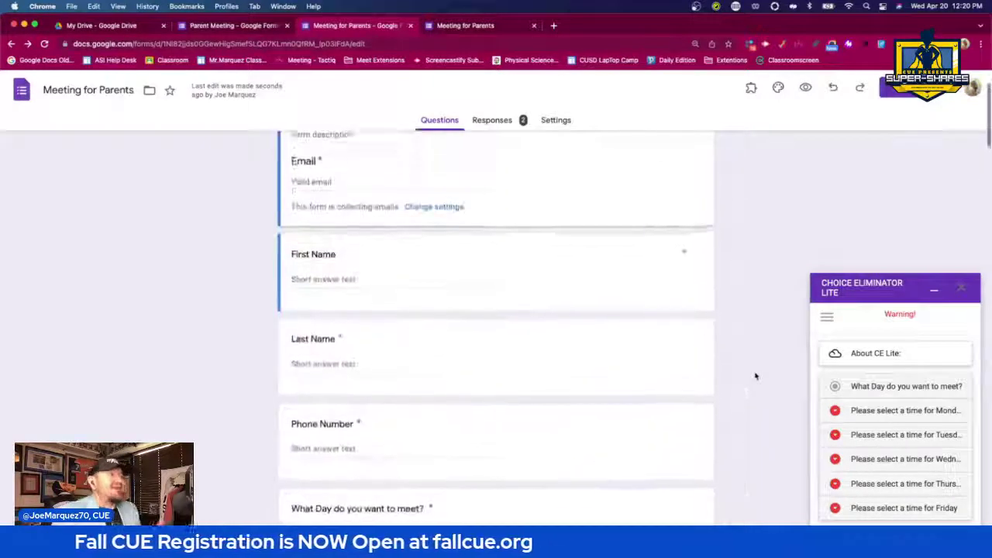
{"action": "scroll", "coordinate": [756, 376], "scroll_direction": "up", "scroll_amount": 2}
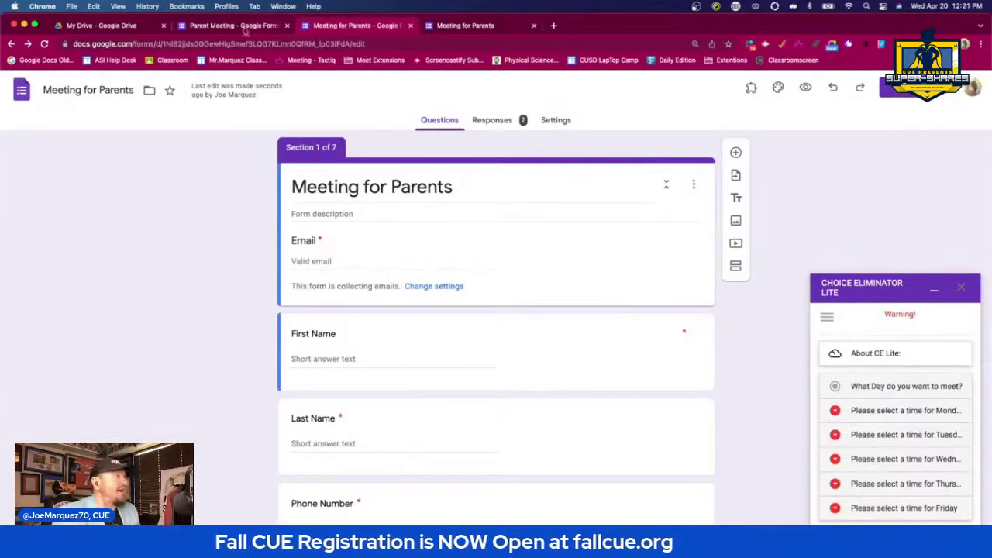
- Open the Party Donation Sign-ups form from Google Drive and bring its Party Donation question into view
{"action": "left_click", "coordinate": [109, 26]}
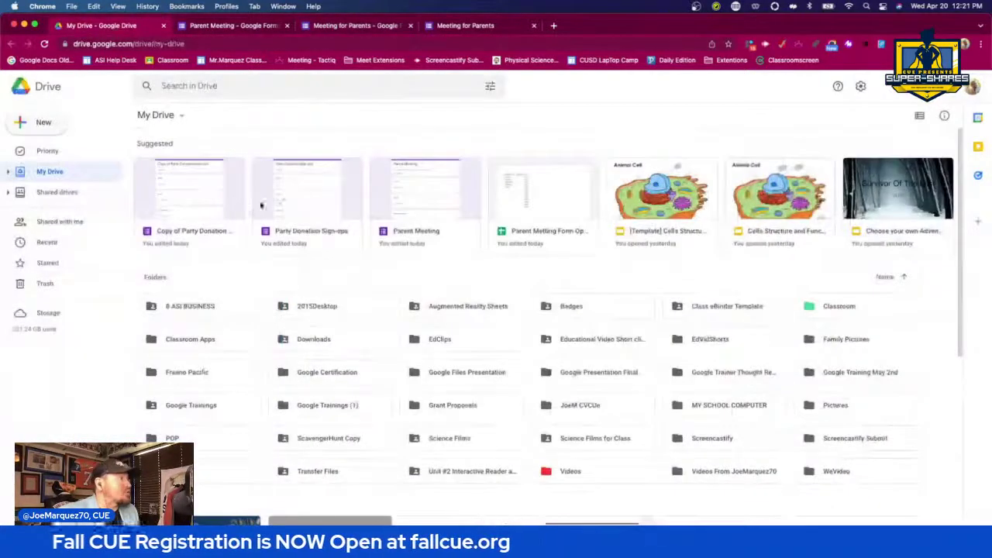
{"action": "left_click", "coordinate": [287, 202]}
{"action": "double_click", "coordinate": [294, 203]}
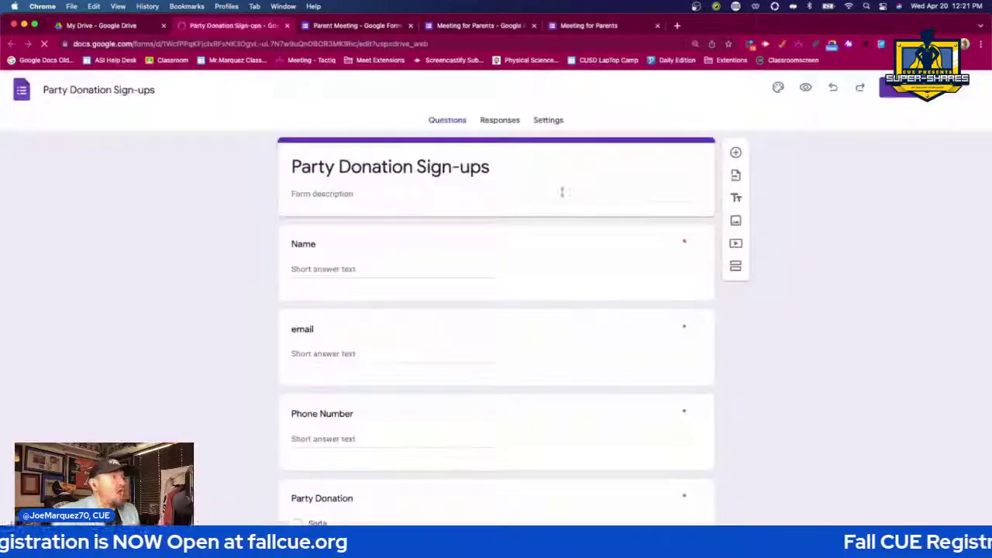
{"action": "scroll", "coordinate": [877, 282], "scroll_direction": "down", "scroll_amount": 3}
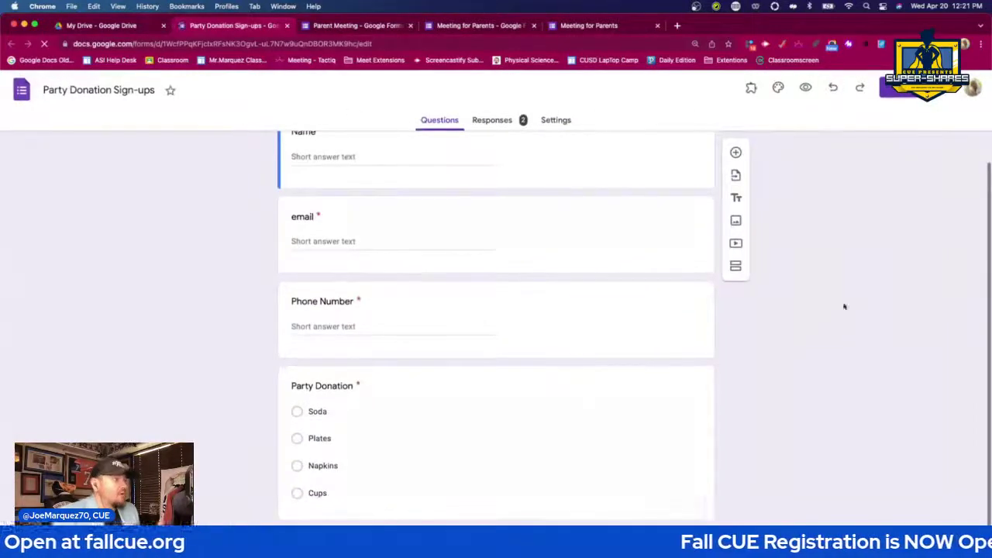
- Open the Google Workspace Marketplace from the Party Donation Sign-ups form and search the add-ons for "choice"
{"action": "left_click", "coordinate": [950, 88]}
{"action": "left_click", "coordinate": [934, 299]}
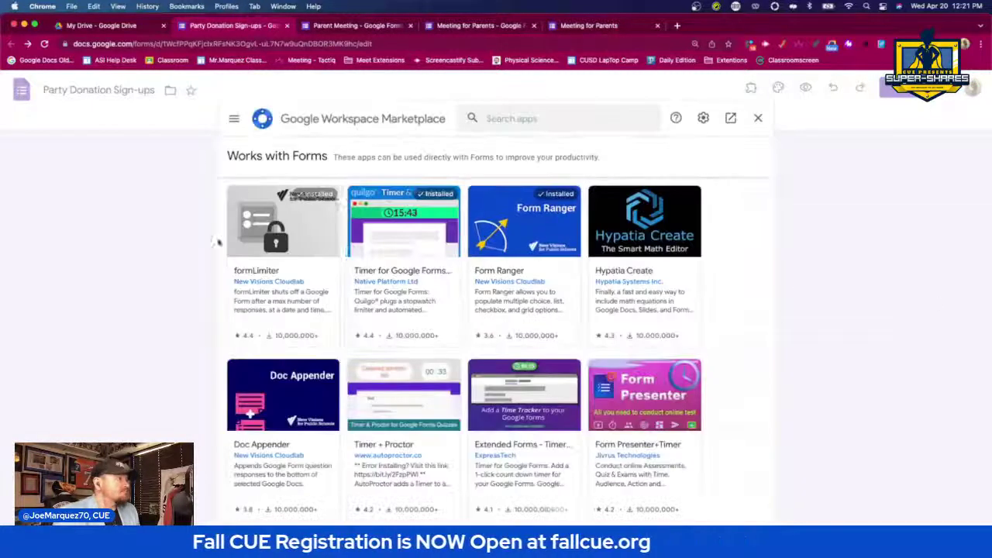
{"action": "left_click", "coordinate": [556, 121]}
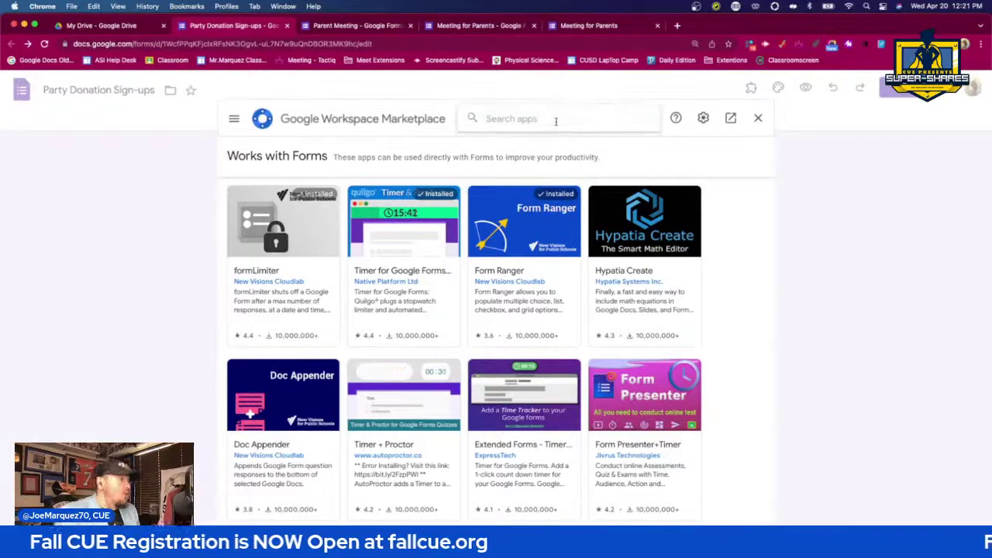
{"action": "type", "text": "choice"}
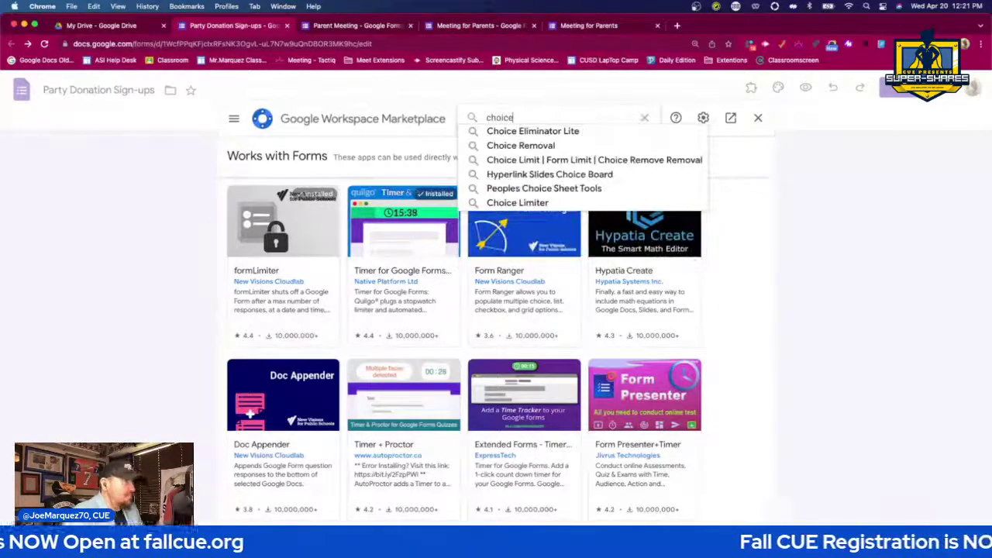
{"action": "key", "text": "Return"}
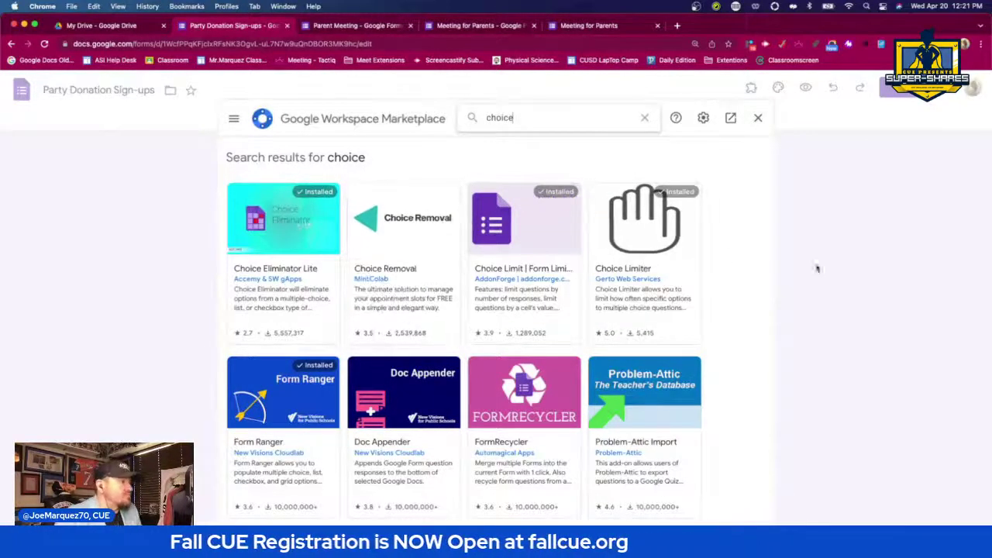
- Revisit the Parent Meeting form, the Meeting for Parents editor and its submitted response page
{"action": "left_click", "coordinate": [353, 28]}
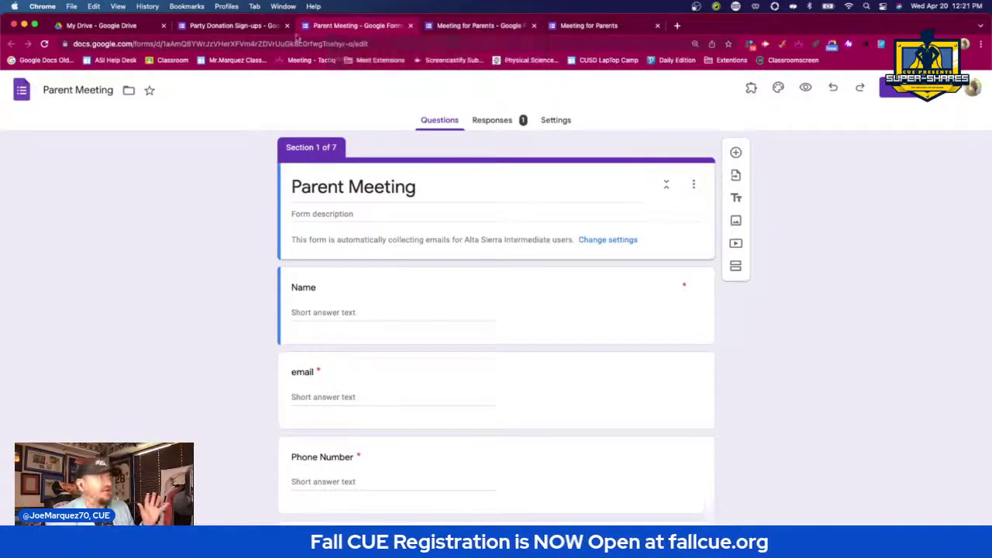
{"action": "scroll", "coordinate": [472, 182], "scroll_direction": "down", "scroll_amount": 5}
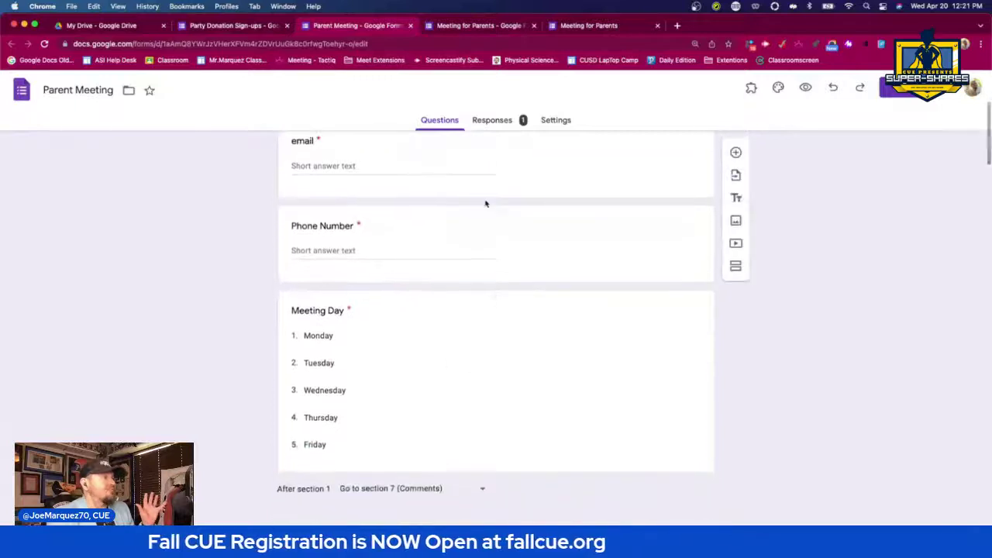
{"action": "left_click", "coordinate": [482, 26]}
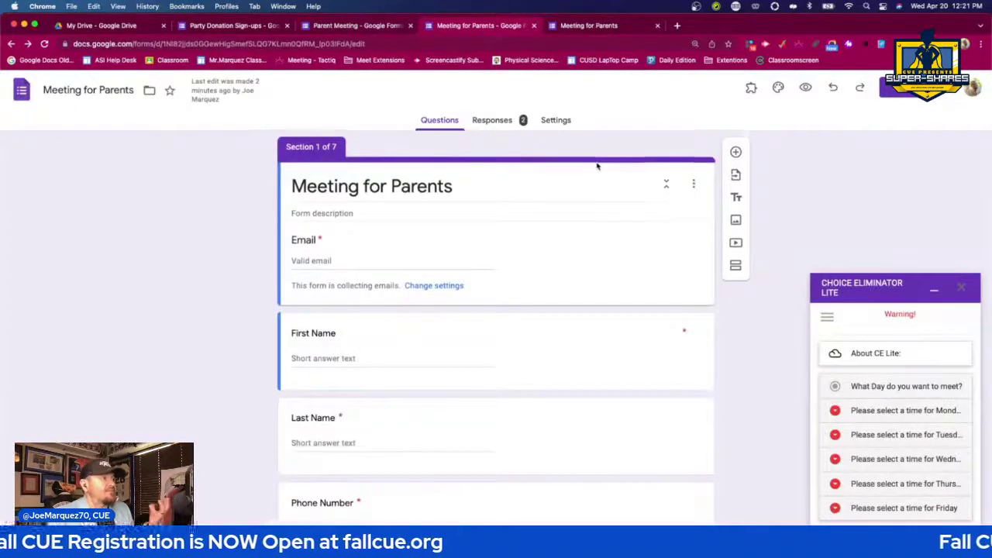
{"action": "scroll", "coordinate": [608, 124], "scroll_direction": "down", "scroll_amount": 1}
{"action": "left_click", "coordinate": [604, 31]}
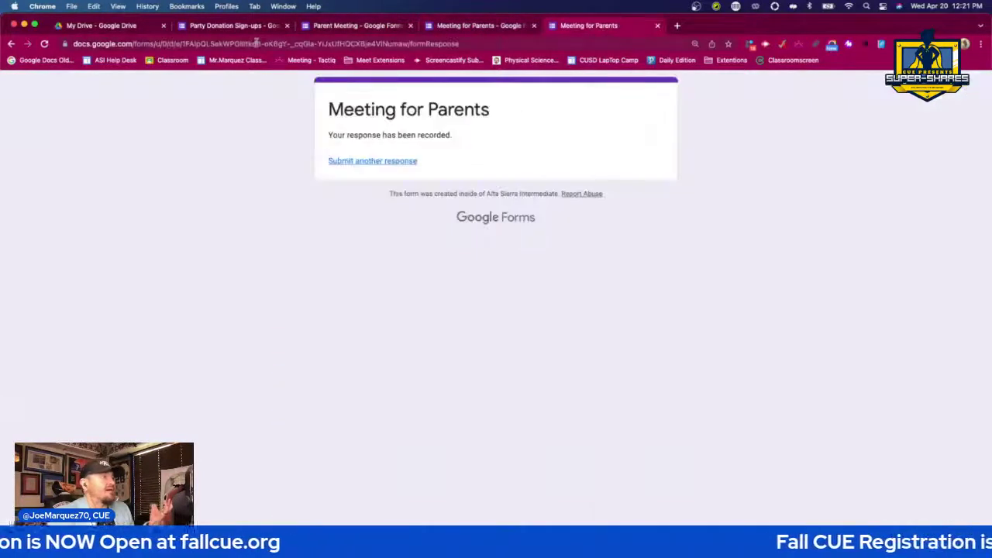
- Return to the Party Donation Sign-ups form, browse the remaining "choice" add-on results, and close the Marketplace
{"action": "left_click", "coordinate": [253, 28]}
{"action": "scroll", "coordinate": [516, 312], "scroll_direction": "down", "scroll_amount": 4}
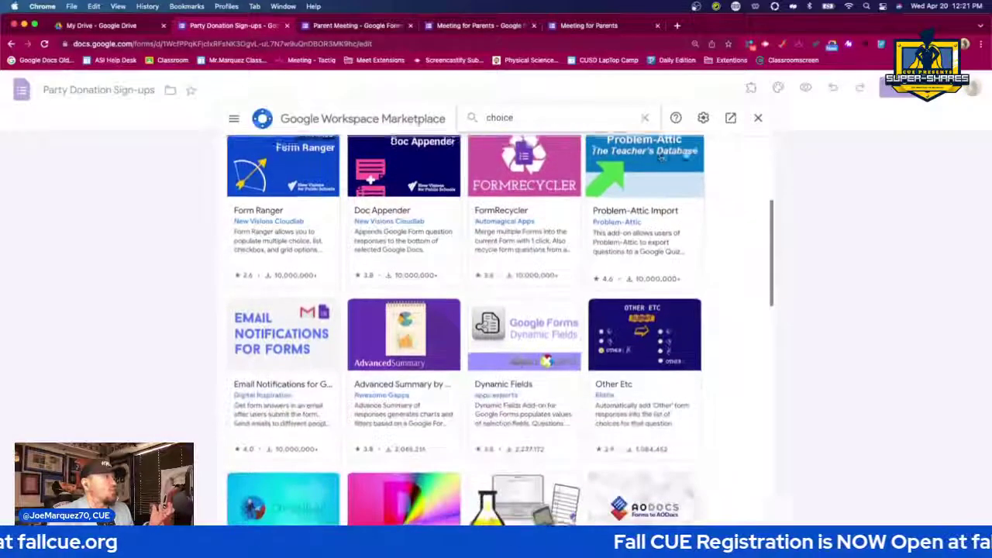
{"action": "left_click", "coordinate": [759, 118]}
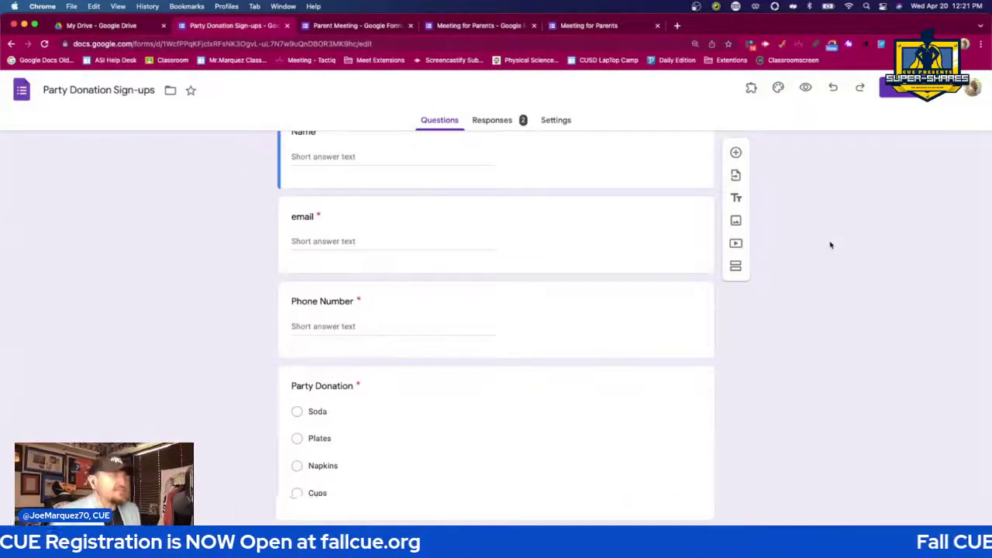
- Open the Copy of Party Donation Sign-ups form from the suggested files in Google Drive
{"action": "left_click", "coordinate": [120, 28]}
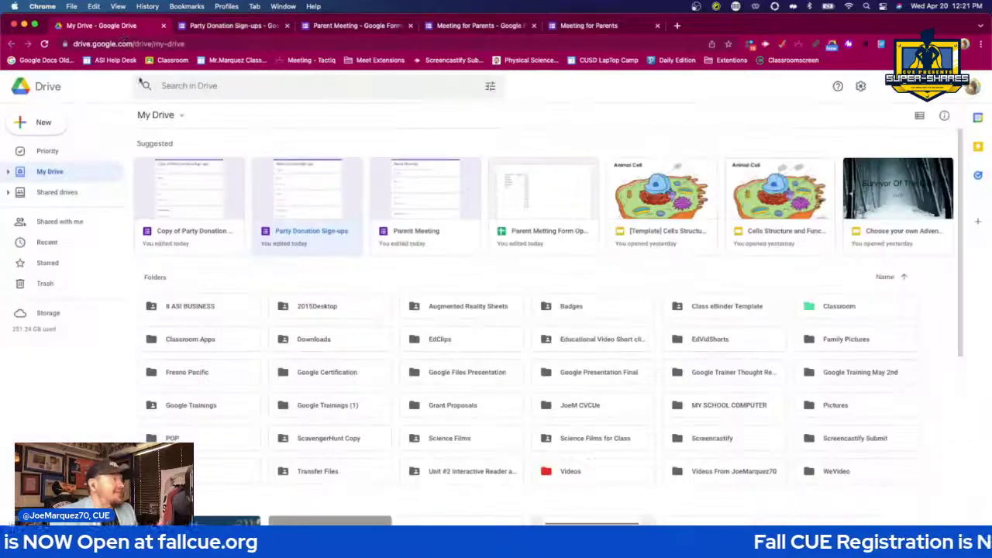
{"action": "left_click", "coordinate": [205, 180]}
{"action": "double_click", "coordinate": [206, 180]}
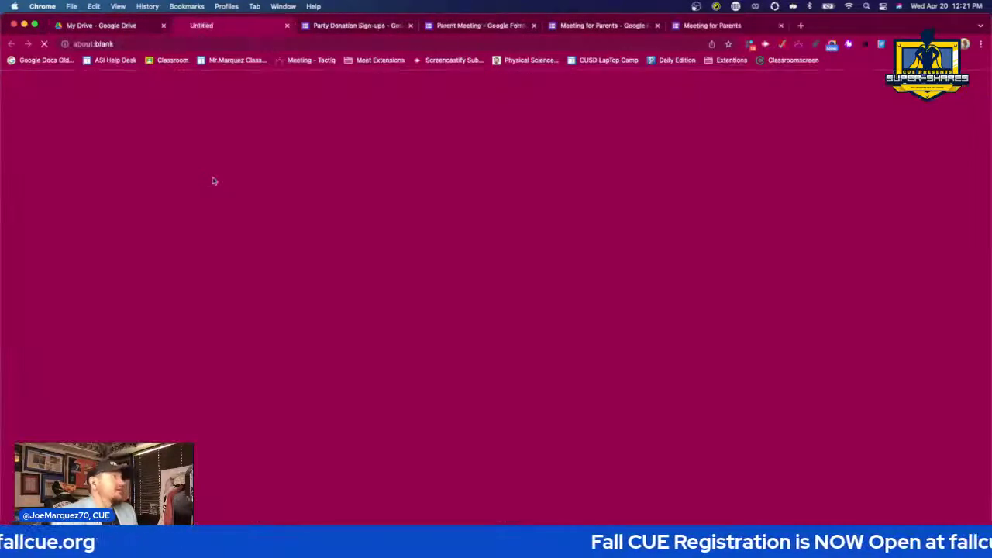
{"action": "scroll", "coordinate": [729, 287], "scroll_direction": "down", "scroll_amount": 5}
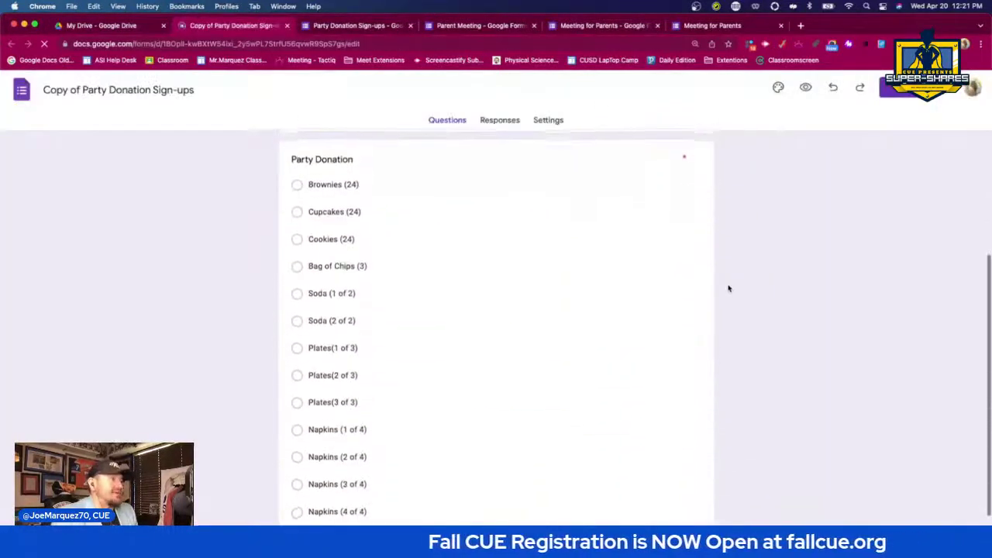
- Examine the Party Donation question's full list of options, including how multiple quantities of the same item are worded
{"action": "scroll", "coordinate": [727, 288], "scroll_direction": "up", "scroll_amount": 2}
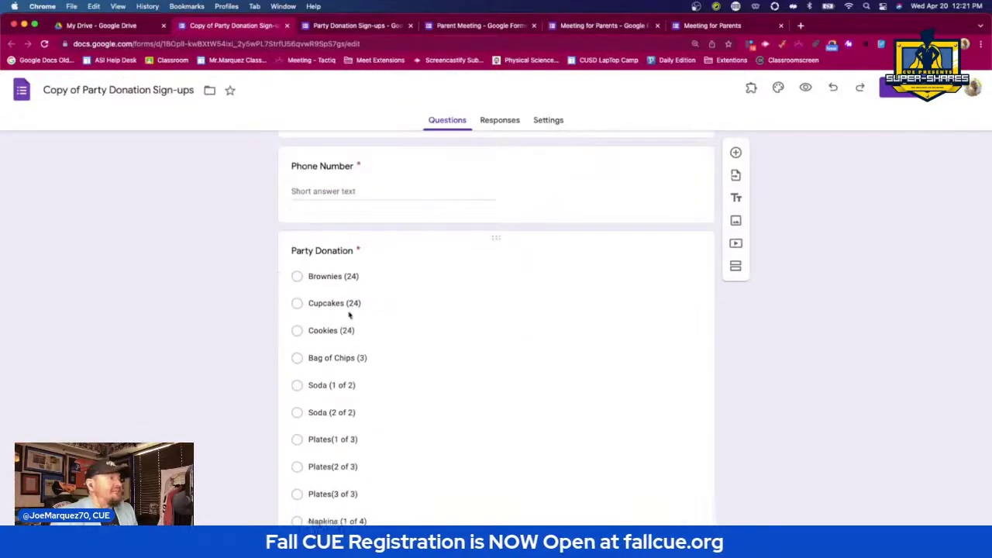
{"action": "scroll", "coordinate": [366, 370], "scroll_direction": "down", "scroll_amount": 2}
{"action": "scroll", "coordinate": [367, 354], "scroll_direction": "up", "scroll_amount": 2}
{"action": "scroll", "coordinate": [357, 333], "scroll_direction": "up", "scroll_amount": 1}
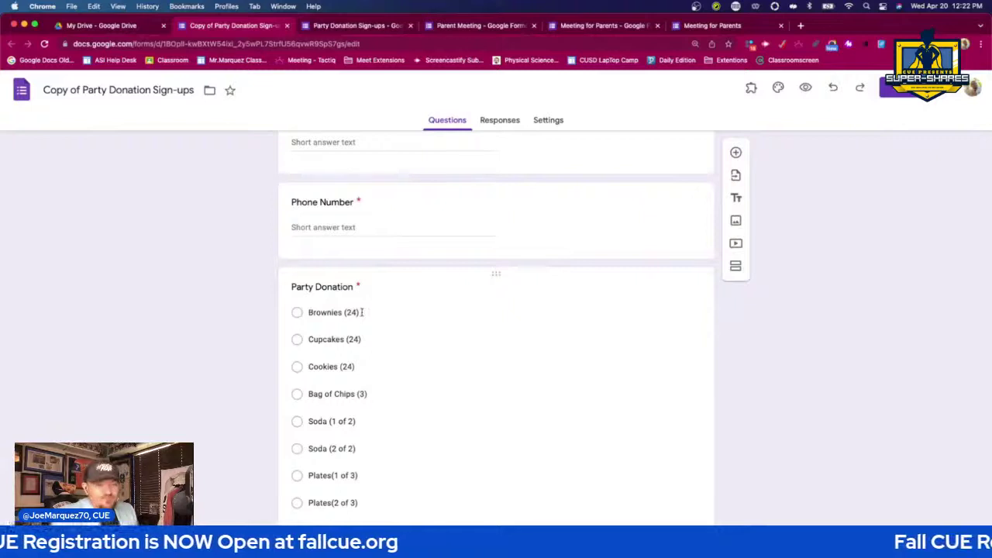
{"action": "scroll", "coordinate": [368, 333], "scroll_direction": "down", "scroll_amount": 1}
{"action": "scroll", "coordinate": [376, 331], "scroll_direction": "down", "scroll_amount": 2}
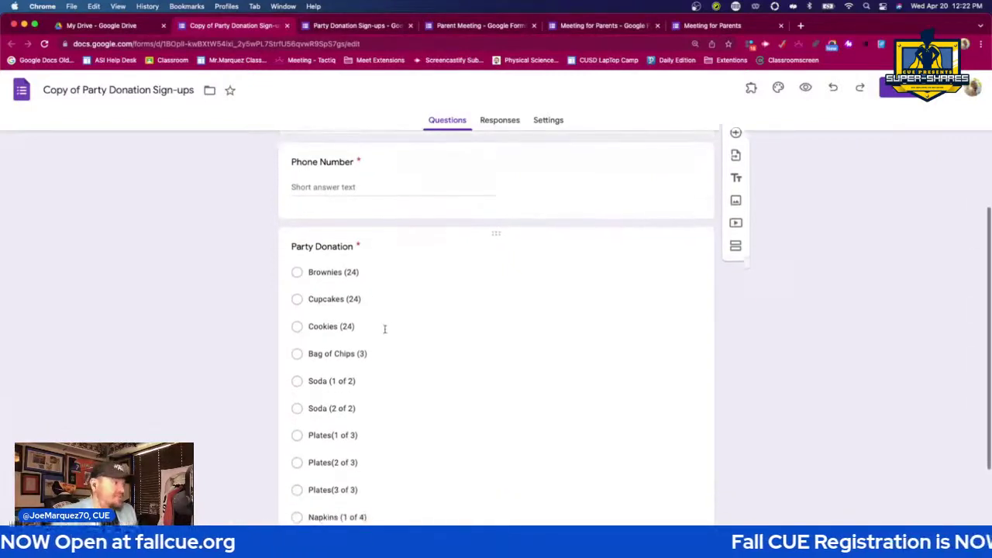
{"action": "scroll", "coordinate": [380, 310], "scroll_direction": "down", "scroll_amount": 2}
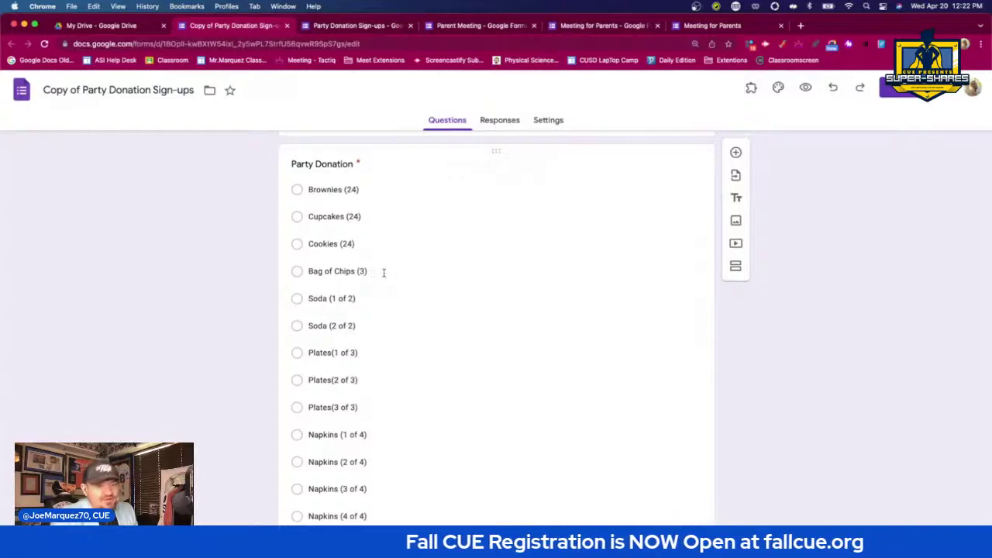
{"action": "scroll", "coordinate": [383, 275], "scroll_direction": "down", "scroll_amount": 2}
{"action": "scroll", "coordinate": [324, 268], "scroll_direction": "down", "scroll_amount": 1}
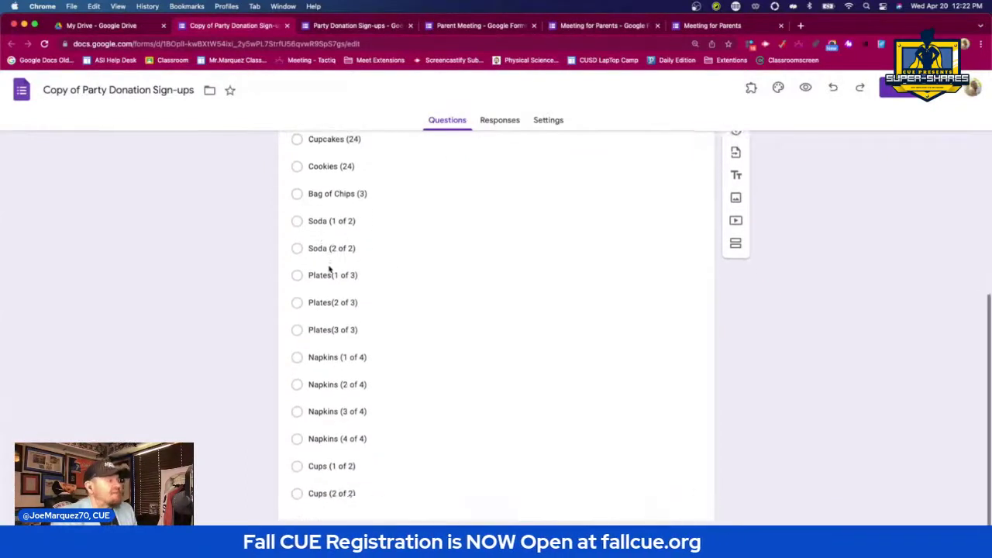